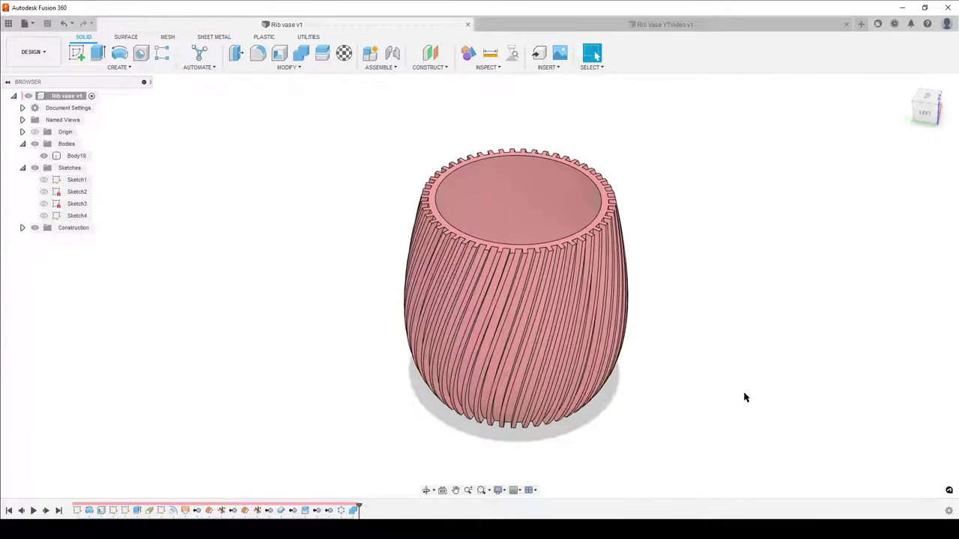
Examine the finished ribbed vase from the sides, above and below, including its twisted ribs, rim and hollow interior.
middle_click_drag(724, 395, 651, 385, "shift")
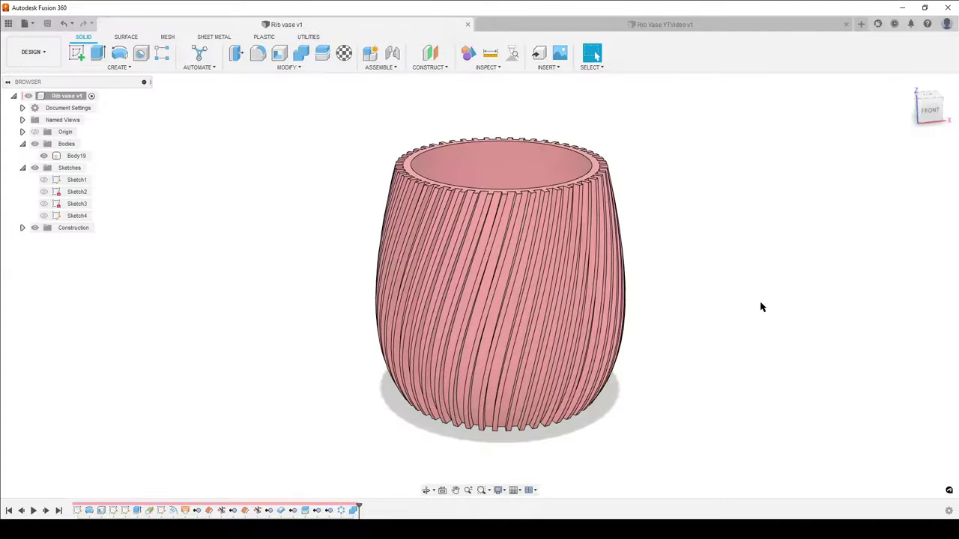
middle_click_drag(759, 305, 304, 466, "shift")
middle_click_drag(716, 284, 661, 326, "shift")
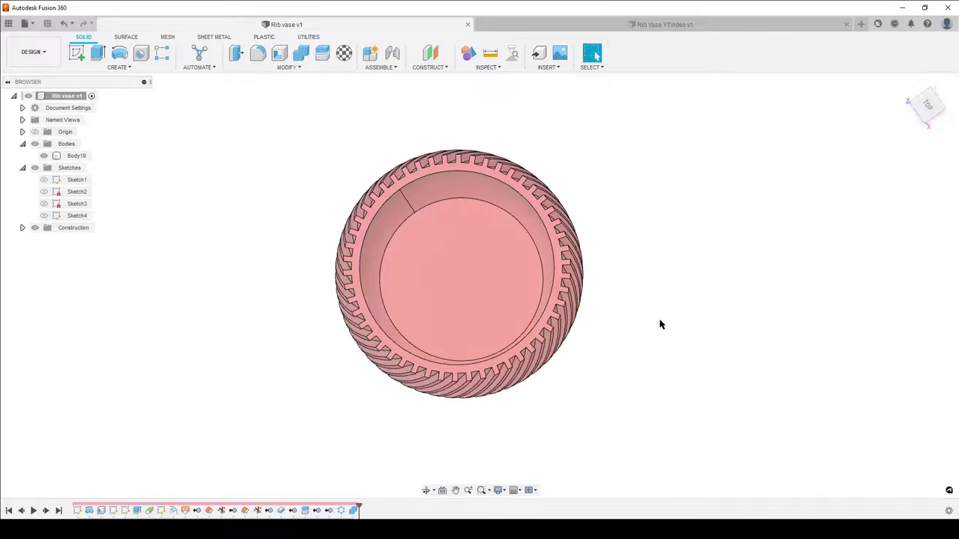
scroll(457, 420, "up", 1)
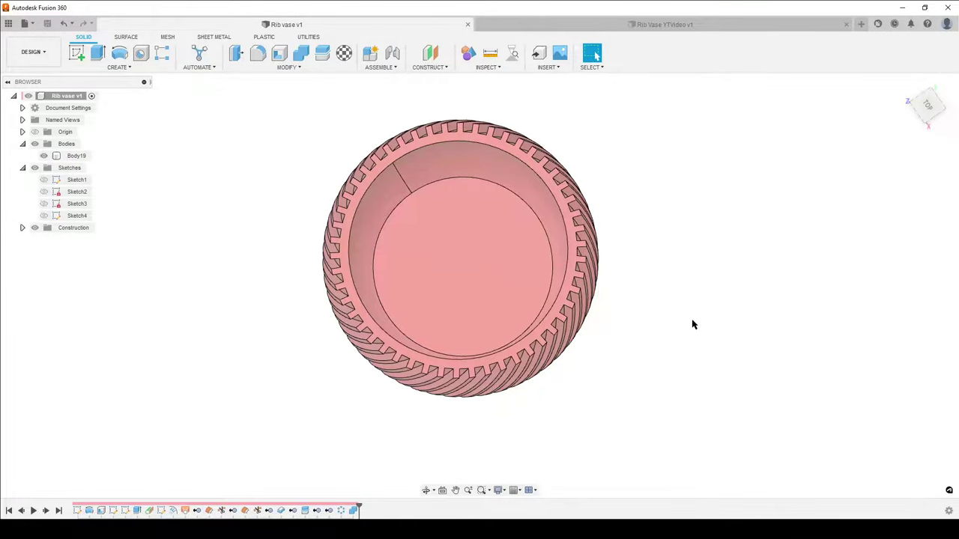
middle_click_drag(690, 324, 666, 274, "shift")
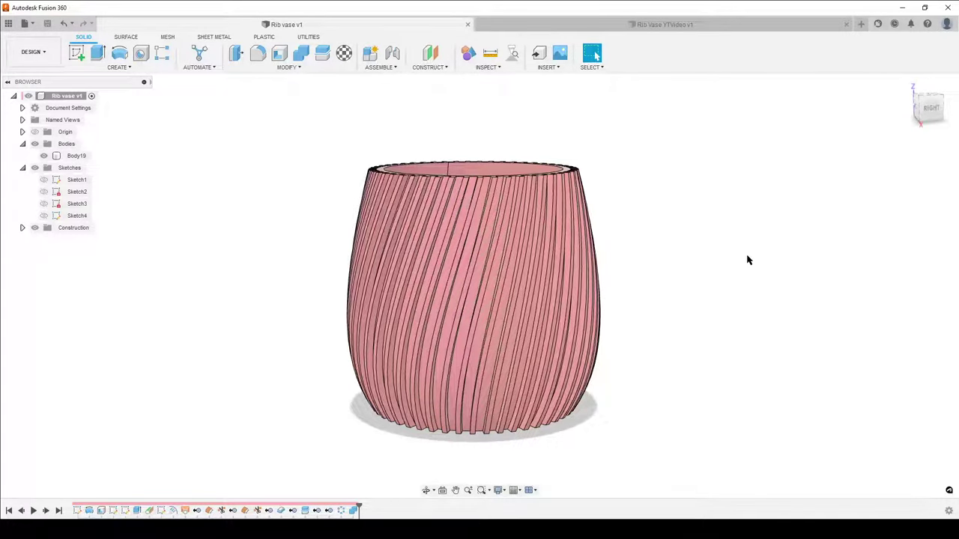
middle_click_drag(709, 275, 675, 287, "shift")
middle_click_drag(708, 334, 717, 307, "shift")
middle_click_drag(684, 276, 680, 315, "shift")
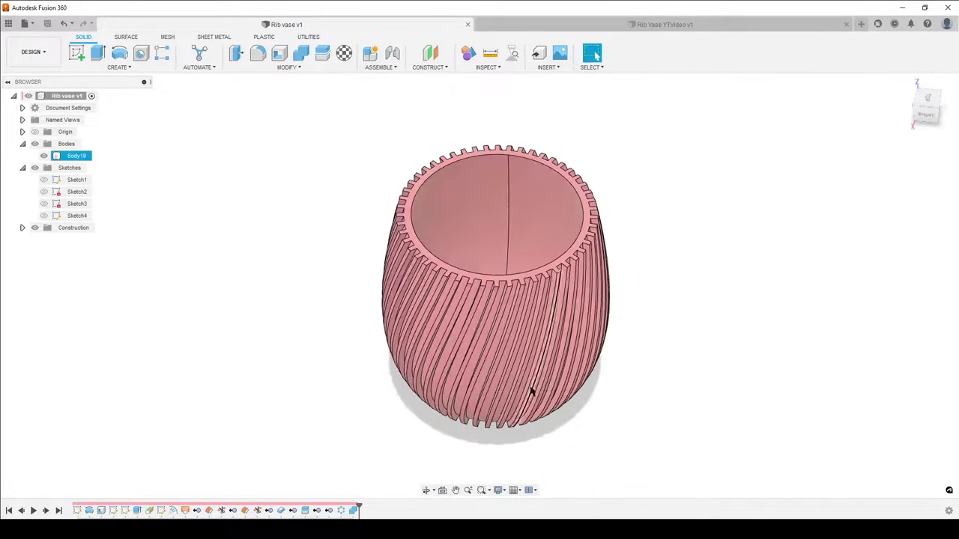
scroll(524, 385, "up", 5)
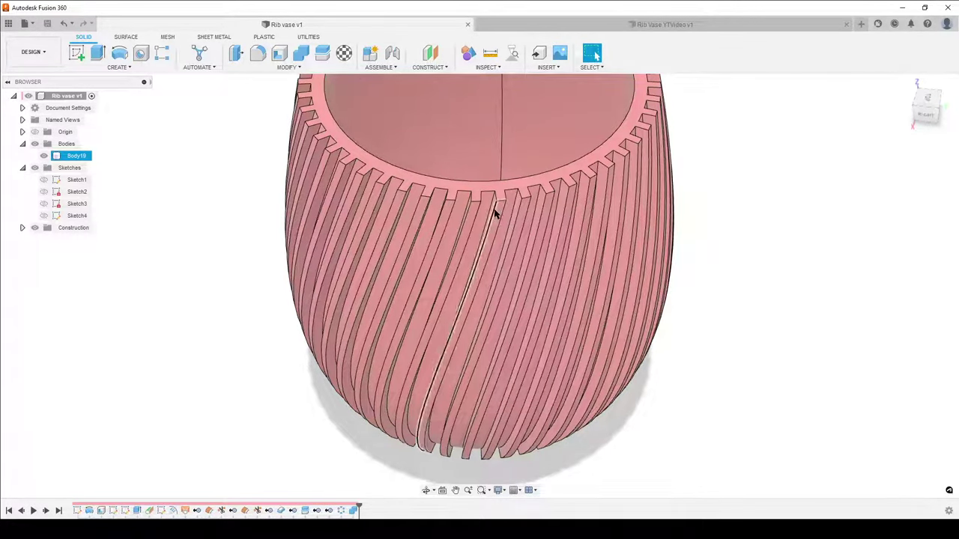
middle_click_drag(497, 389, 417, 222, "shift")
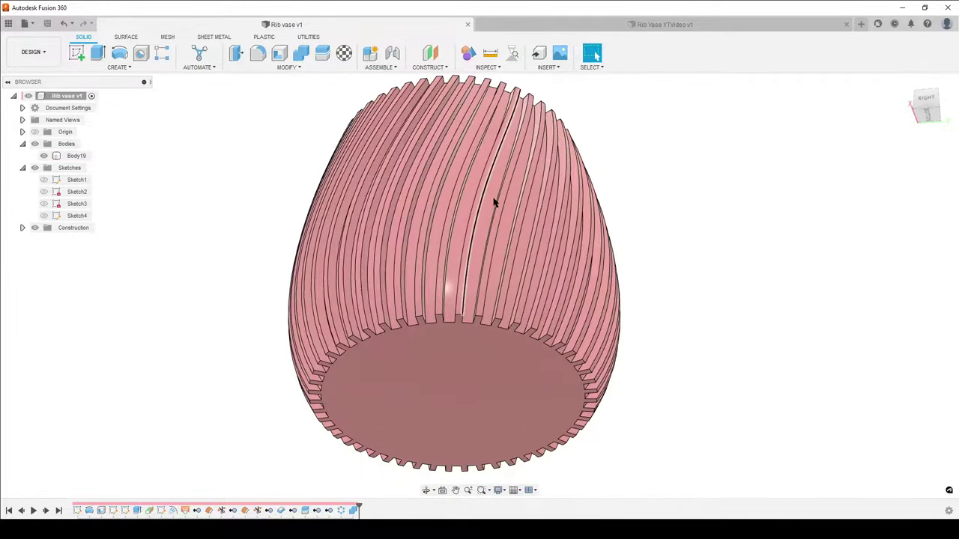
middle_click_drag(596, 55, 396, 207, "shift")
left_click(330, 101)
left_click(550, 187)
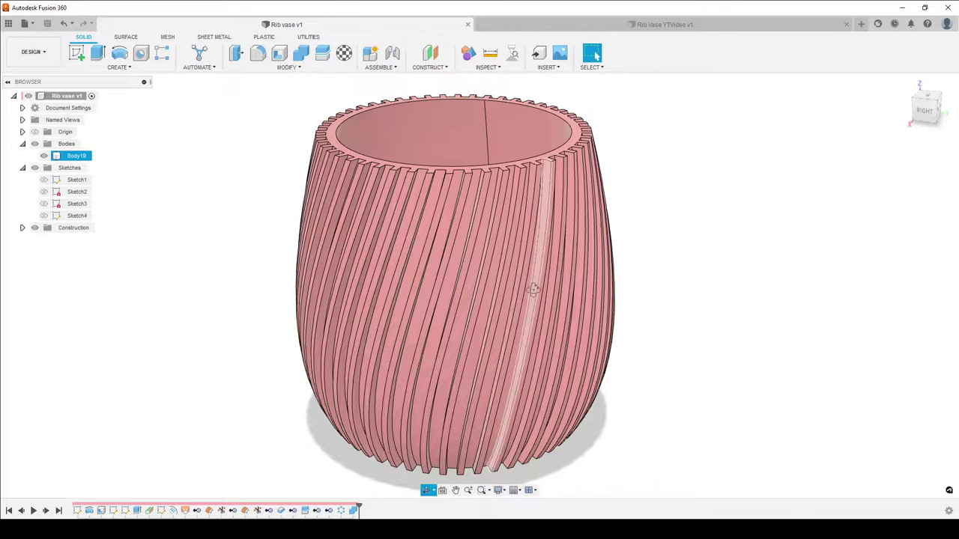
middle_click_drag(532, 293, 519, 319, "shift")
left_click(594, 54)
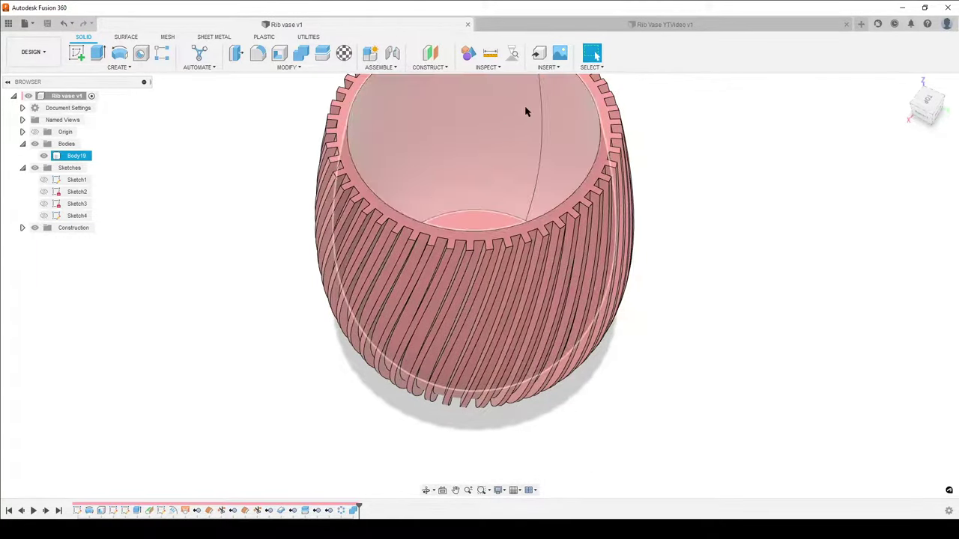
scroll(573, 290, "down", 3)
middle_click_drag(572, 291, 510, 315, "shift")
scroll(505, 317, "up", 5)
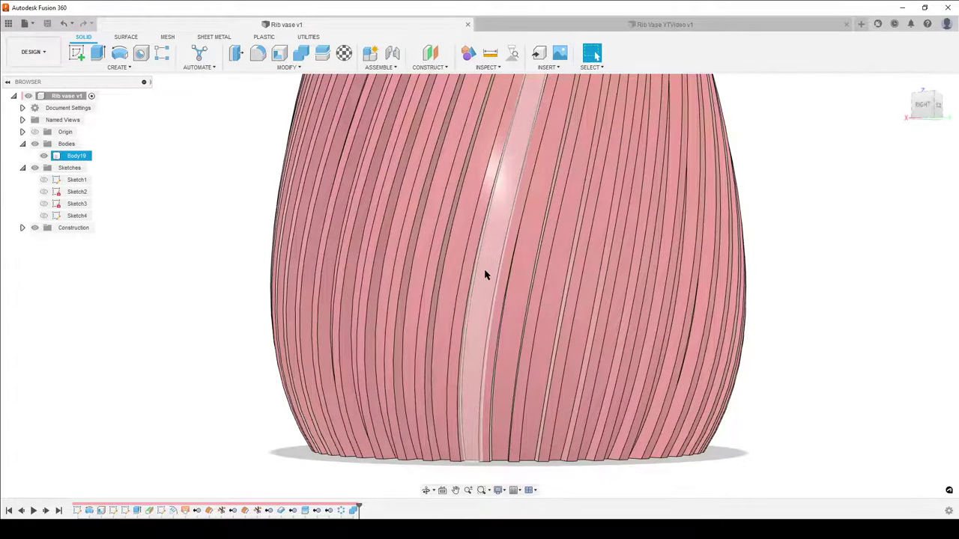
scroll(488, 278, "down", 3)
middle_click_drag(502, 326, 607, 270, "shift")
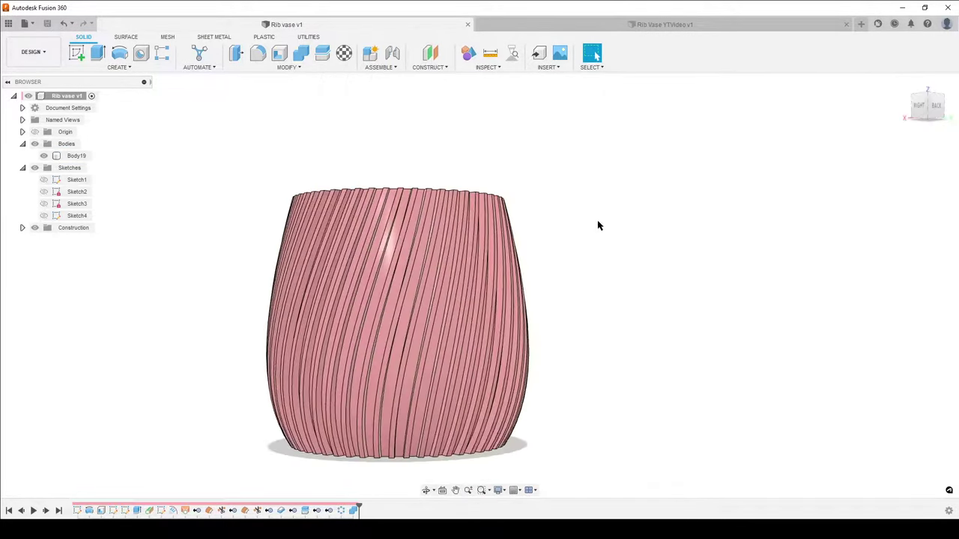
Switch to the empty Rib Vase YTVideo design and close the finished Rib vase design.
left_click(593, 23)
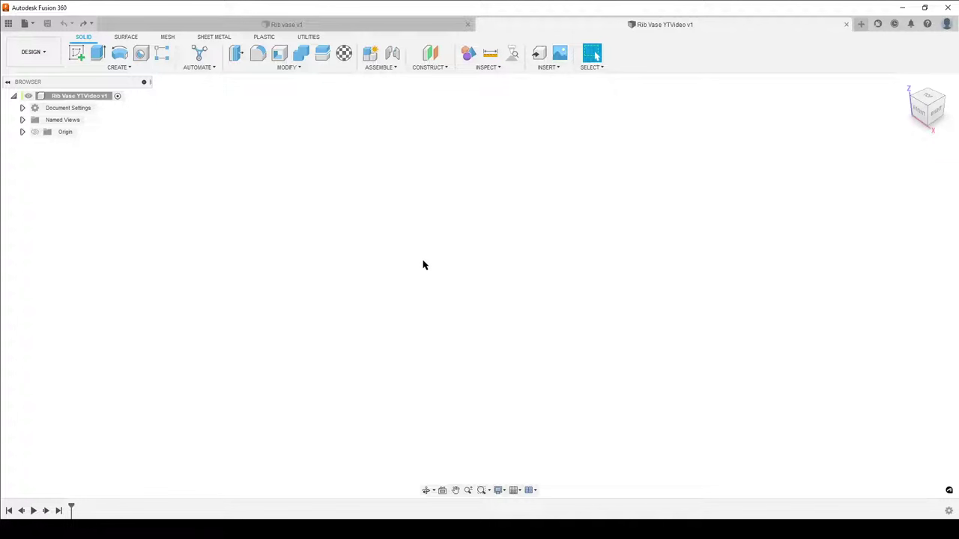
left_click(468, 24)
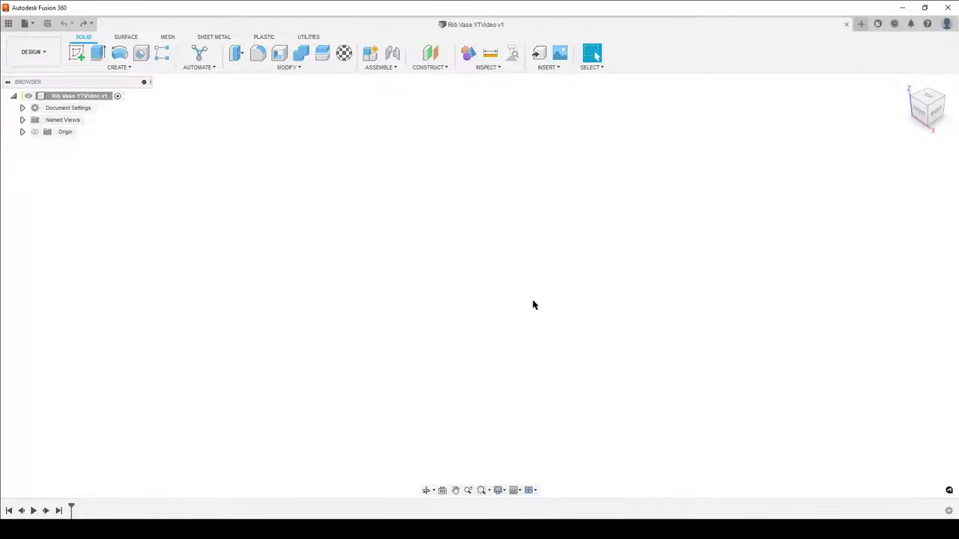
Create a new internal standard component named Vase under the root of the design and activate it.
right_click(86, 97)
left_click(142, 102)
right_click(100, 96)
left_click(114, 101)
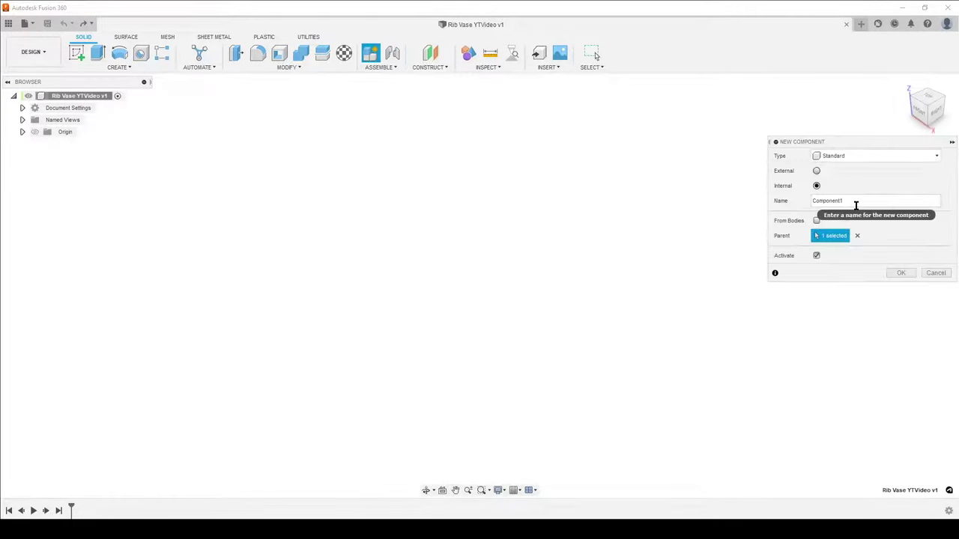
double_click(854, 201)
type("Vase")
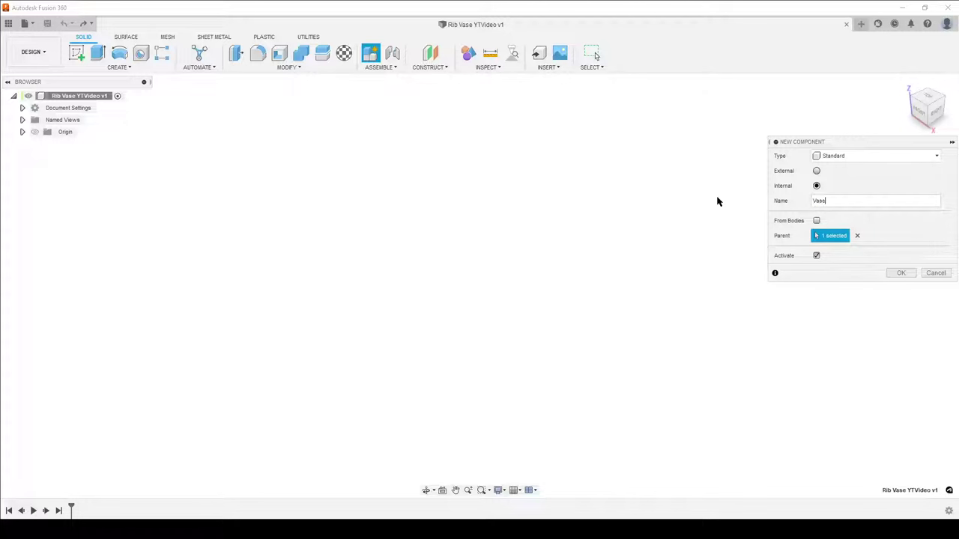
key("Return")
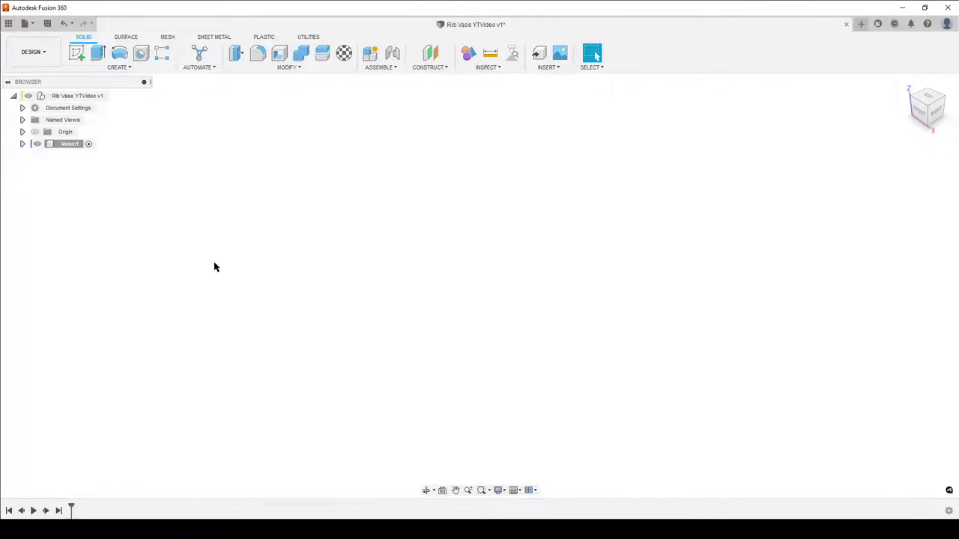
Sketch a 100 mm vertical centerline upward from the origin on the front XZ plane, with its dimension placed beside it.
left_click(72, 57)
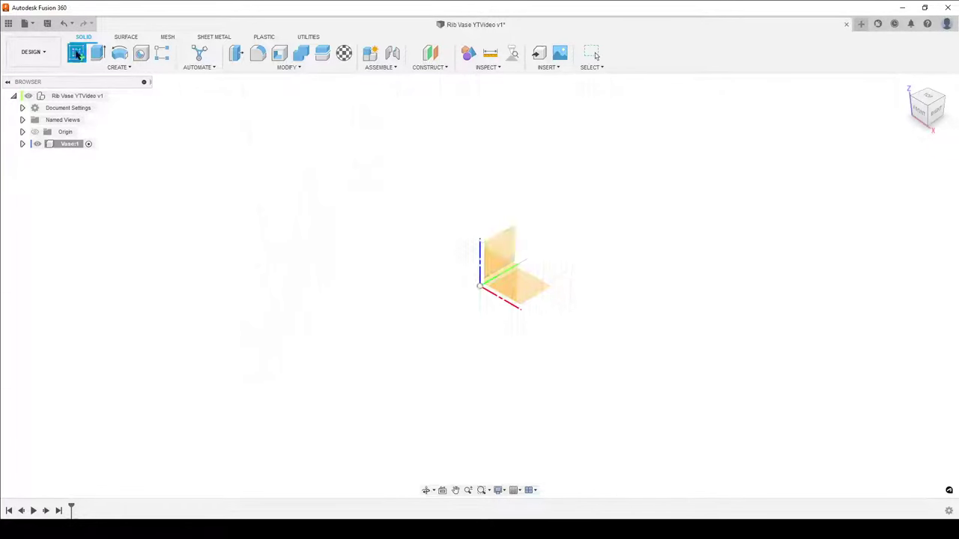
left_click(515, 278)
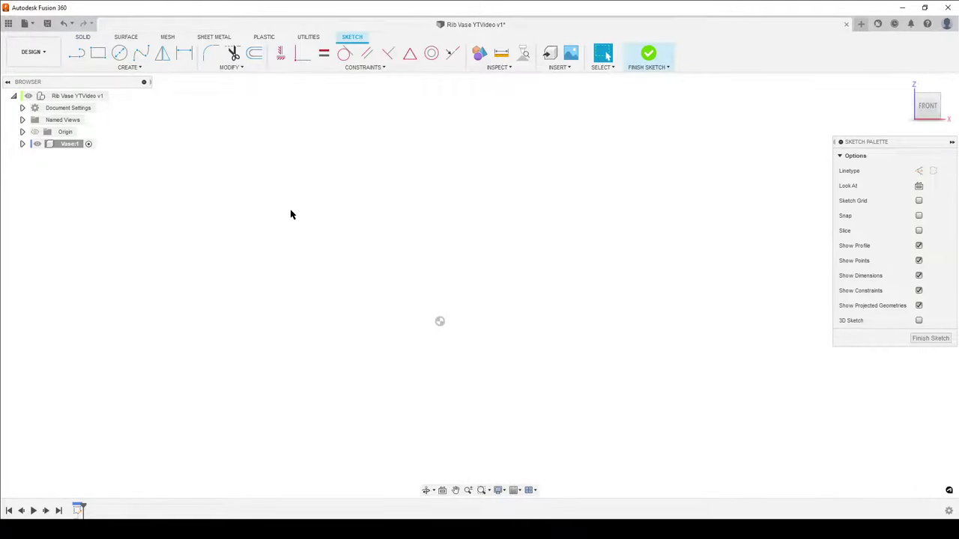
key("l")
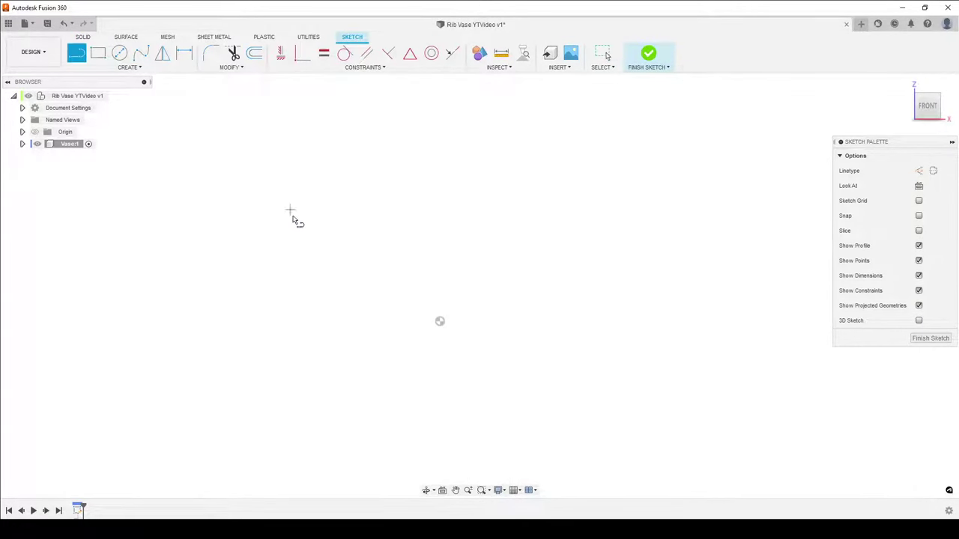
left_click(440, 322)
left_click(932, 171)
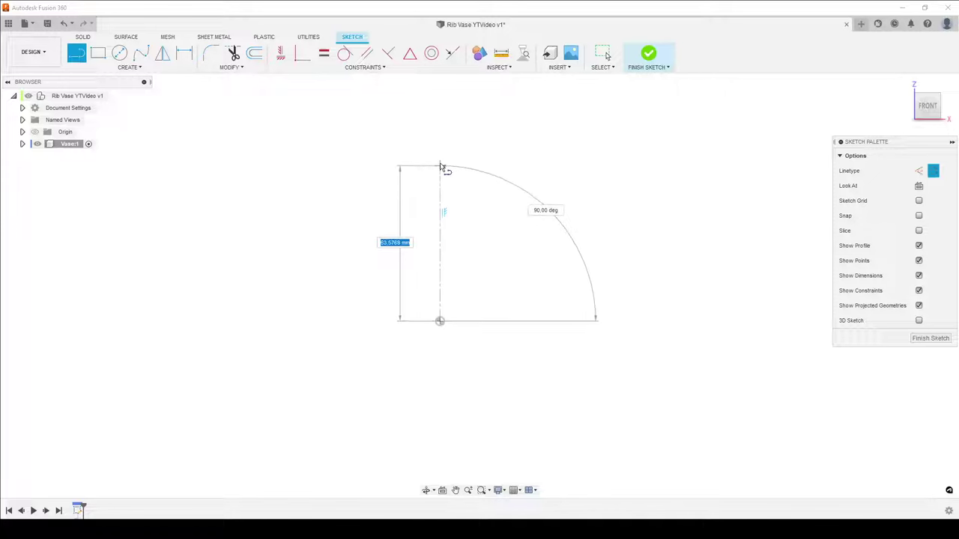
type("100")
key("Return")
key("Escape")
scroll(458, 337, "down", 2)
left_click_drag(397, 277, 535, 275)
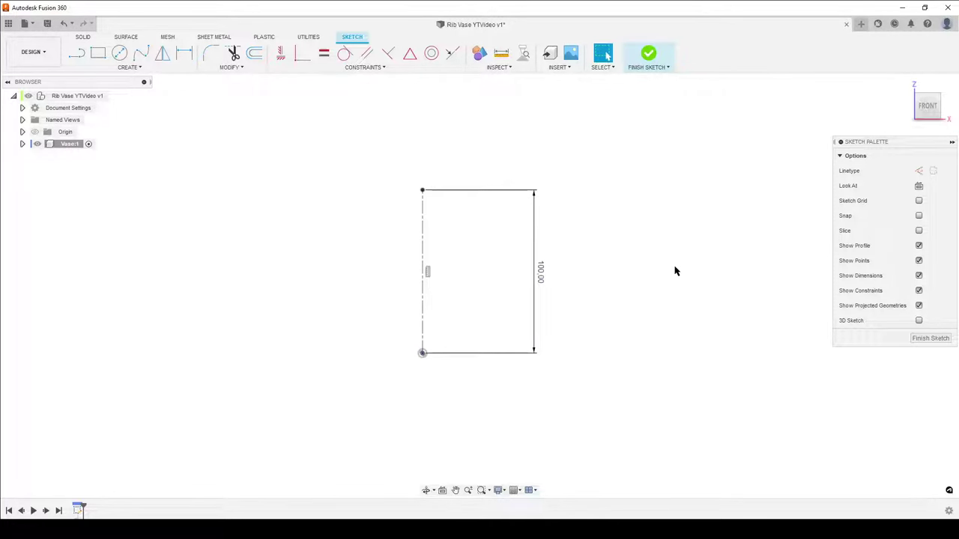
Draw two horizontal lines in the negative X direction from the centerline's lower and upper endpoints, the lower one about 34 mm long.
key("l")
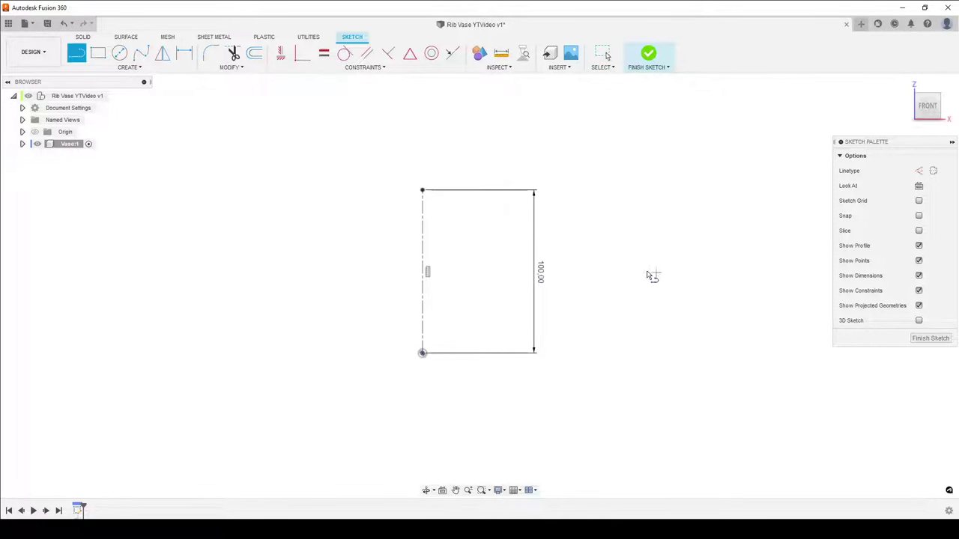
scroll(276, 471, "up", 3)
scroll(513, 344, "down", 3)
middle_click_drag(514, 344, 454, 394)
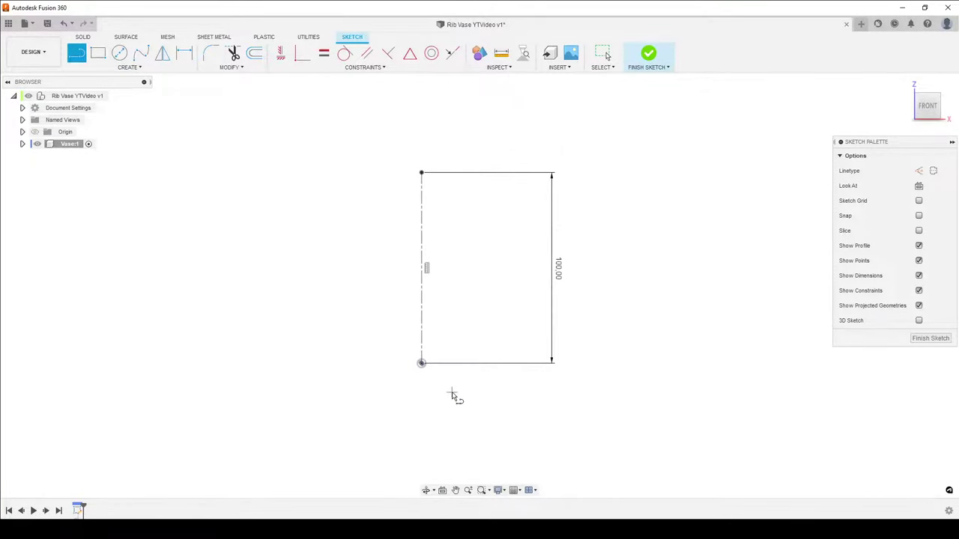
left_click(421, 364)
left_click(357, 364)
key("Escape")
key("l")
left_click(422, 174)
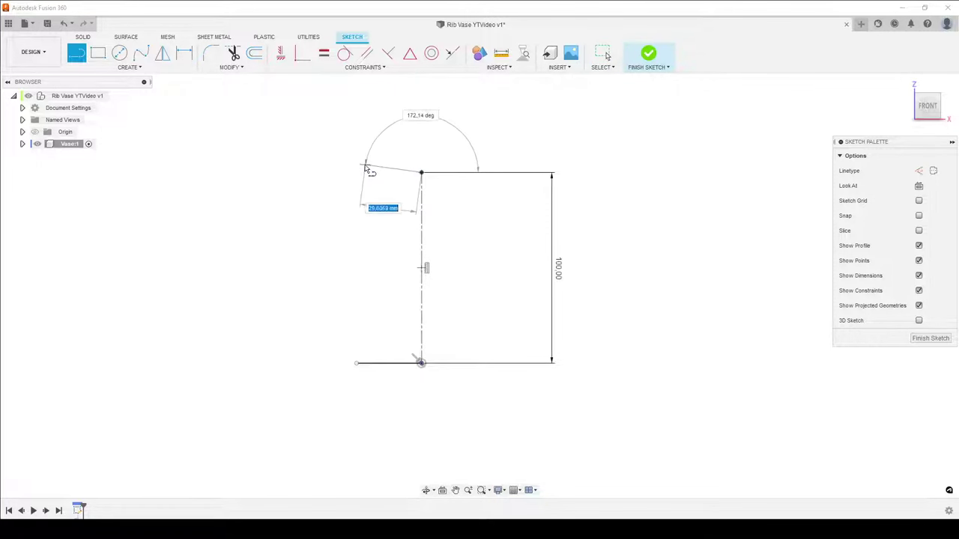
left_click(360, 173)
key("Escape")
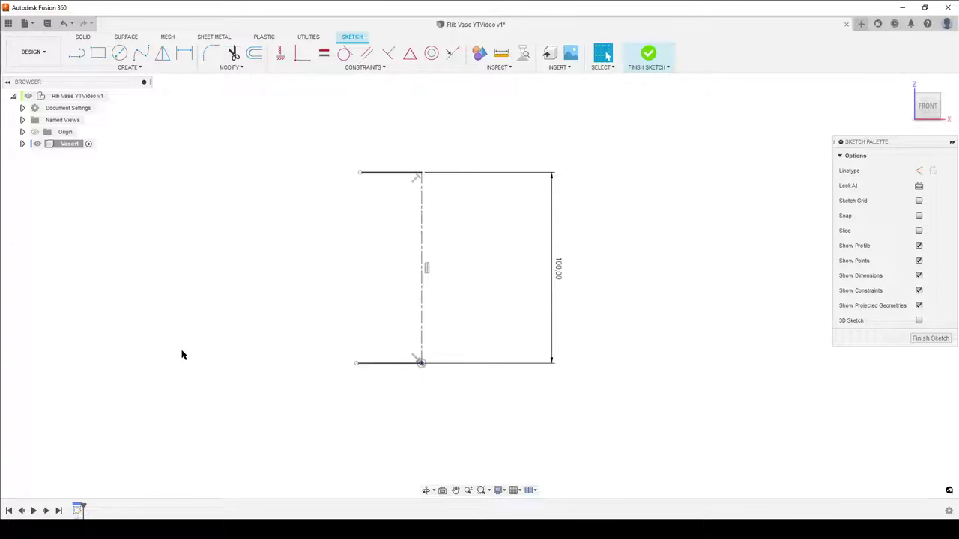
Dimension the lower and upper horizontal lines of the profile to 40 mm each.
key("d")
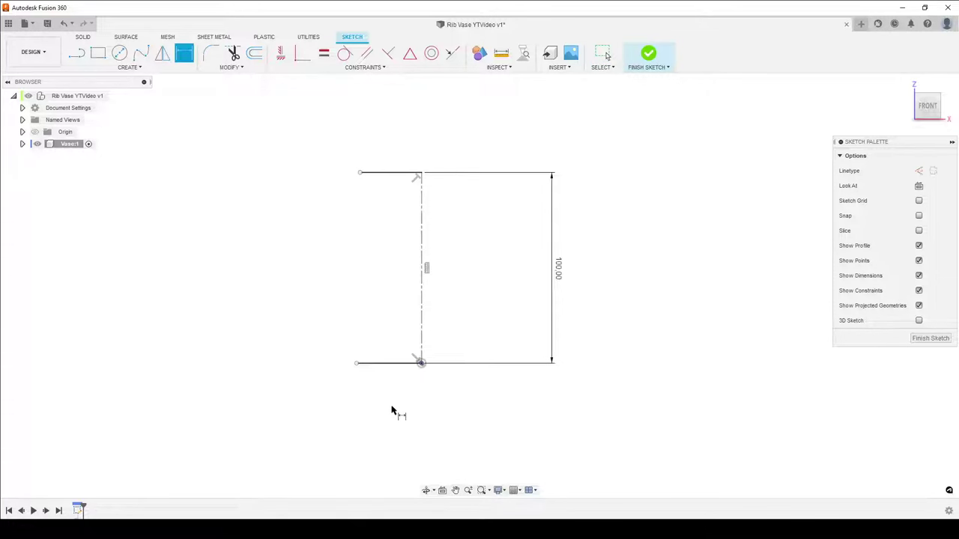
left_click(379, 364)
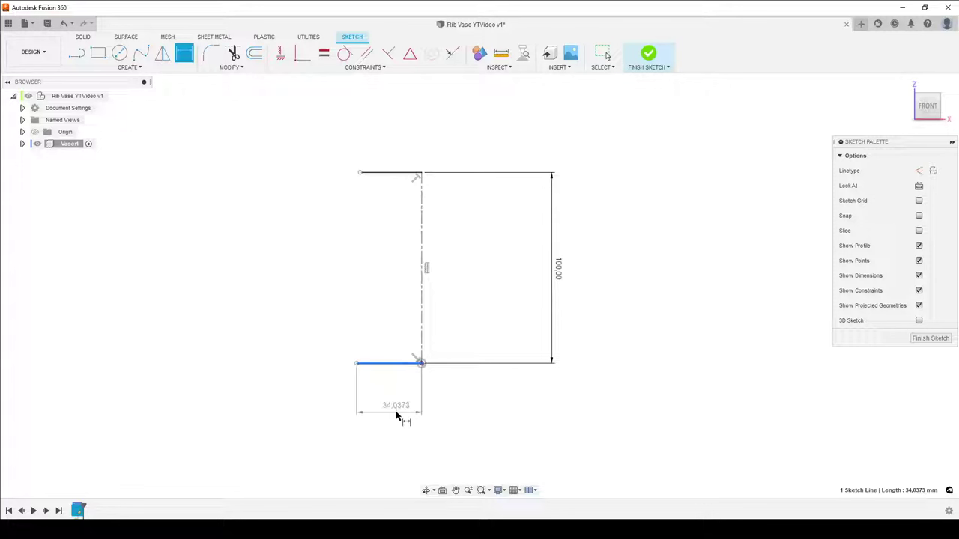
left_click(397, 416)
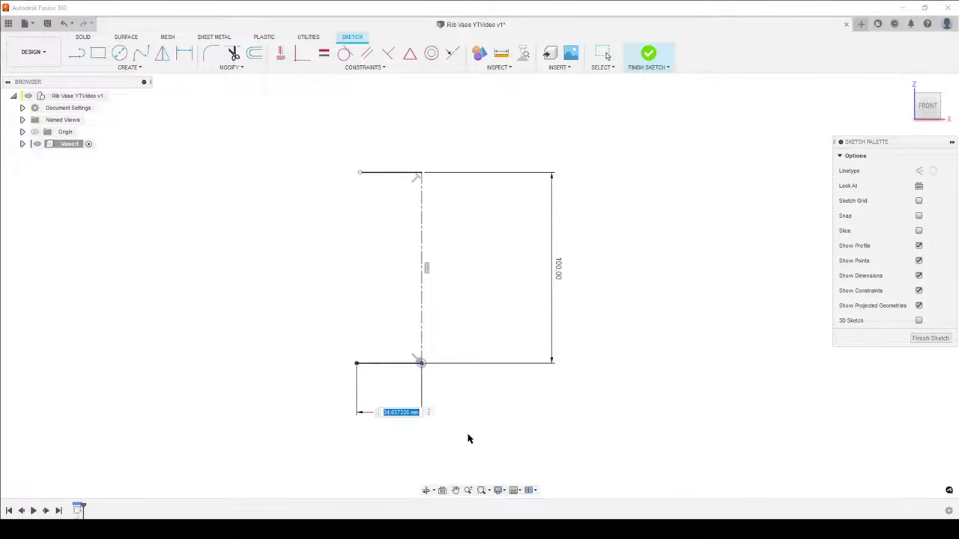
type("40")
key("Return")
left_click(393, 173)
left_click(387, 147)
type("40")
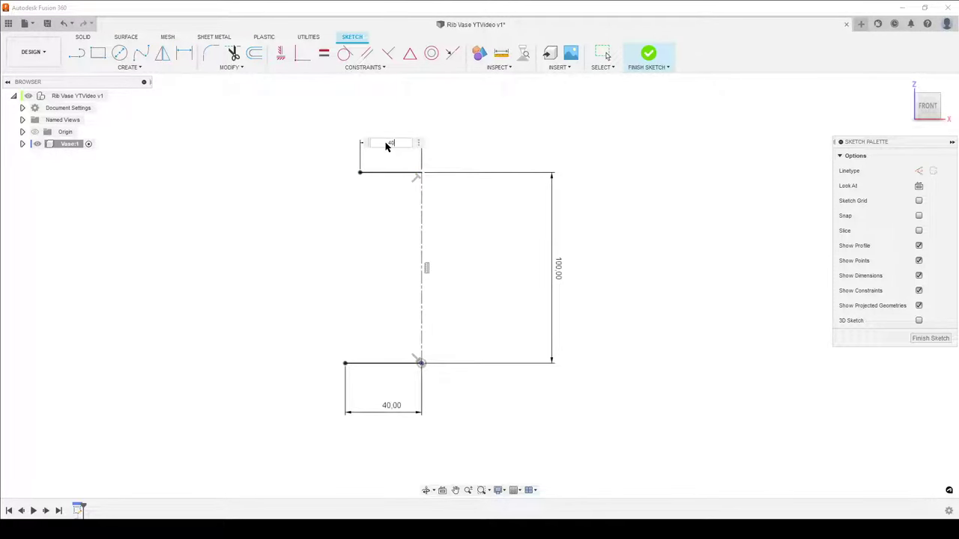
key("Return")
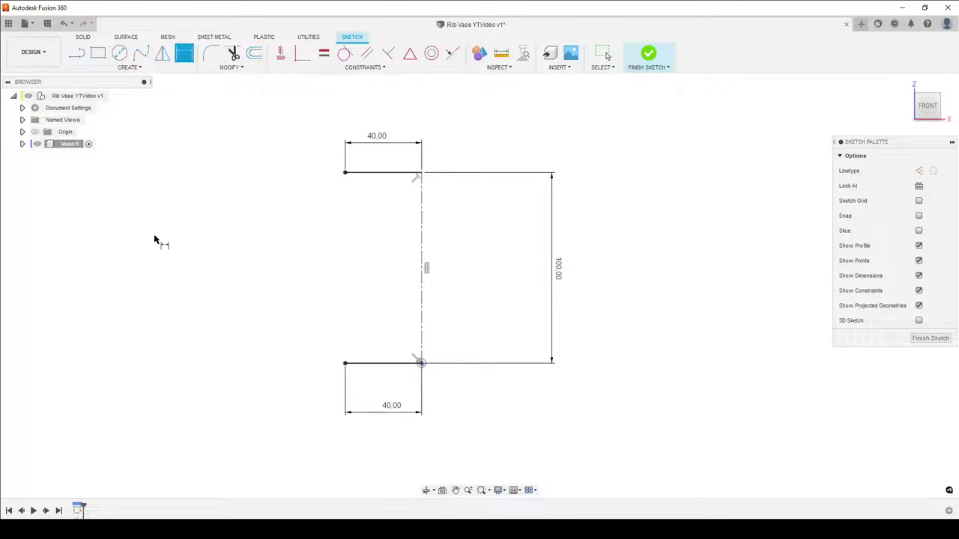
Draw a three-point spline joining the free ends of the two 40 mm lines, bulging outward through one point near mid-height.
left_click(137, 55)
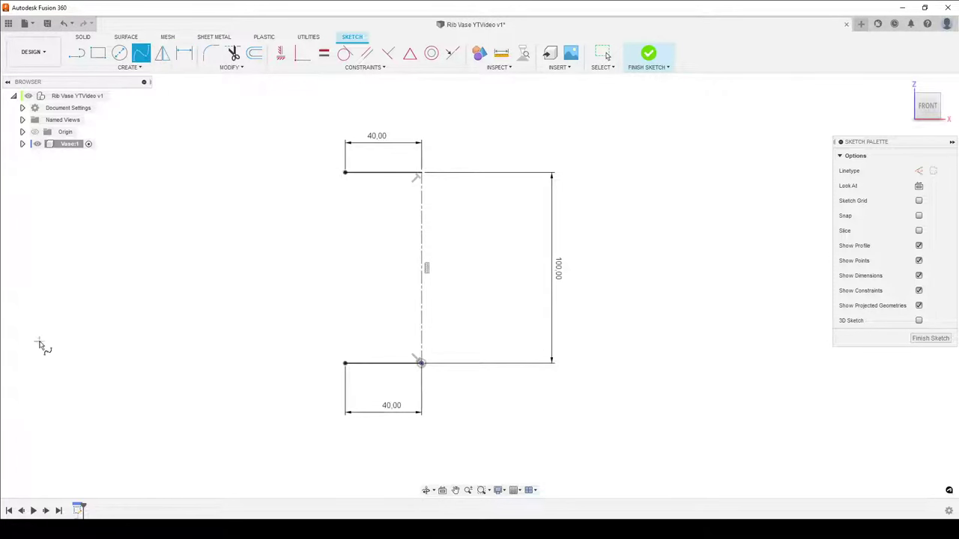
left_click(346, 364)
left_click(297, 284)
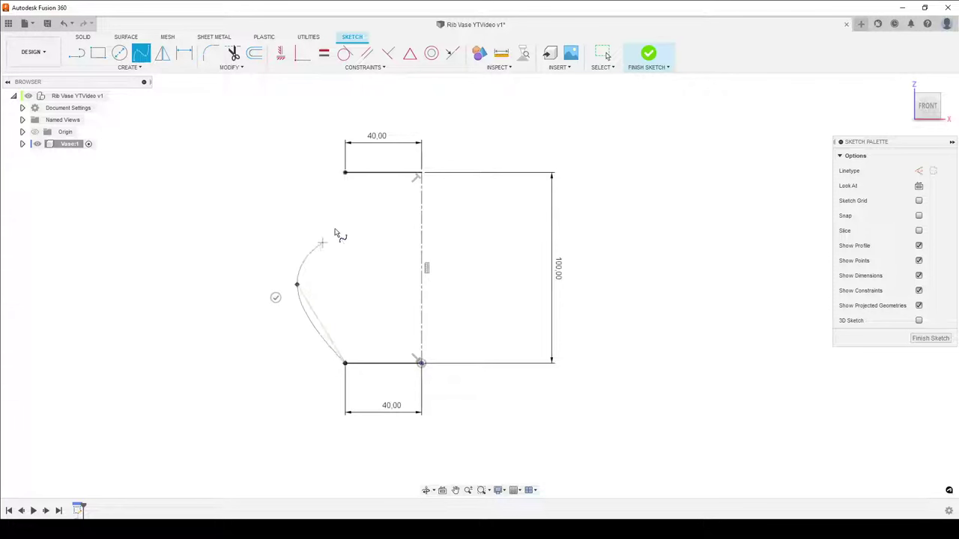
left_click(345, 172)
left_click(323, 155)
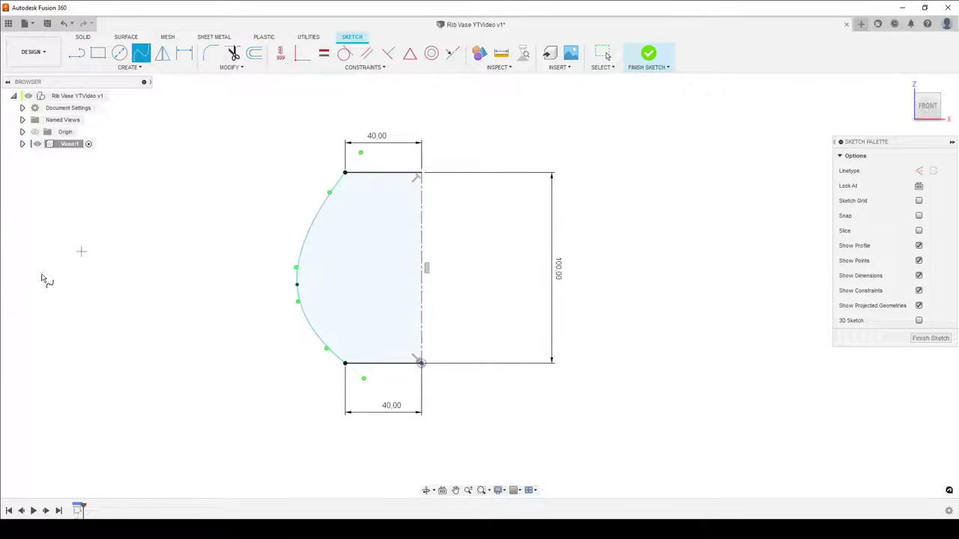
Draw a horizontal construction line from the spline's middle point to the vertical centerline.
key("l")
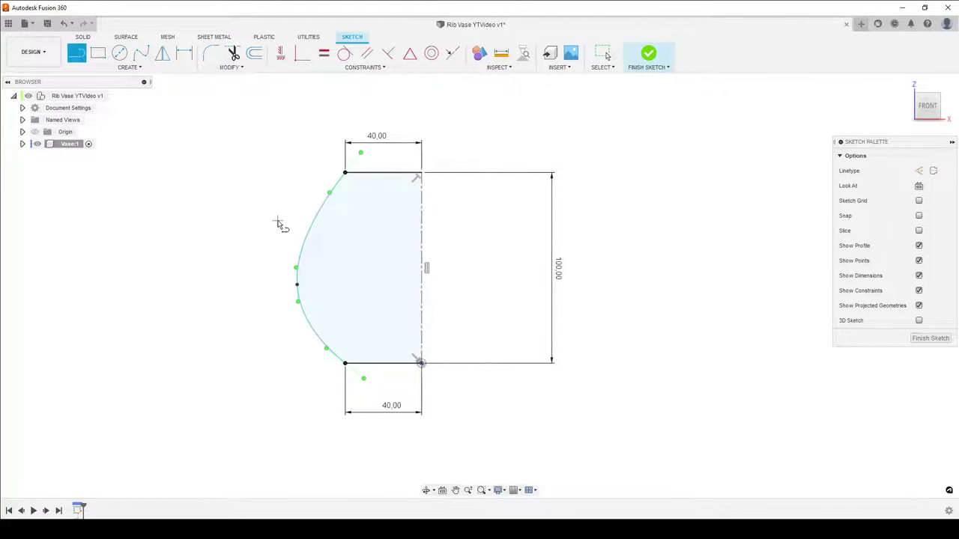
left_click(920, 173)
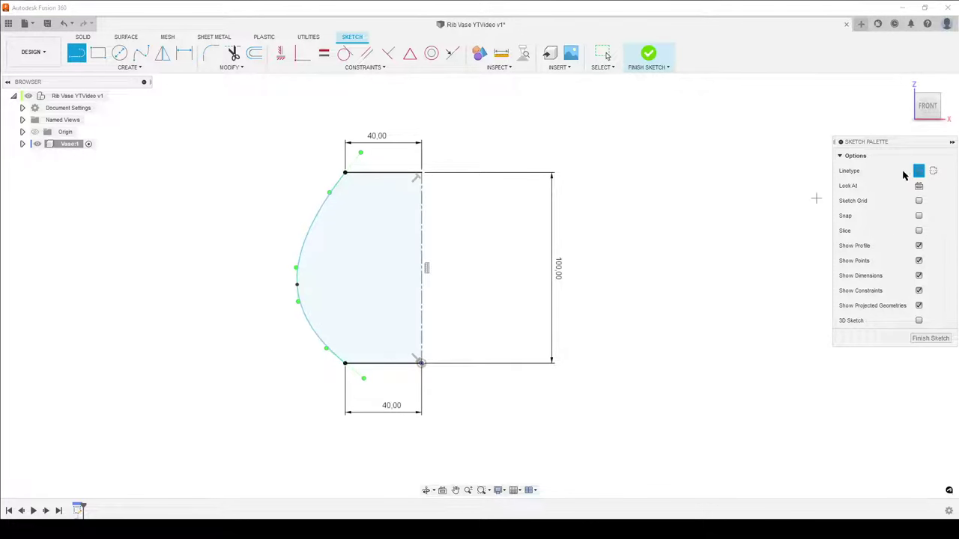
left_click(297, 285)
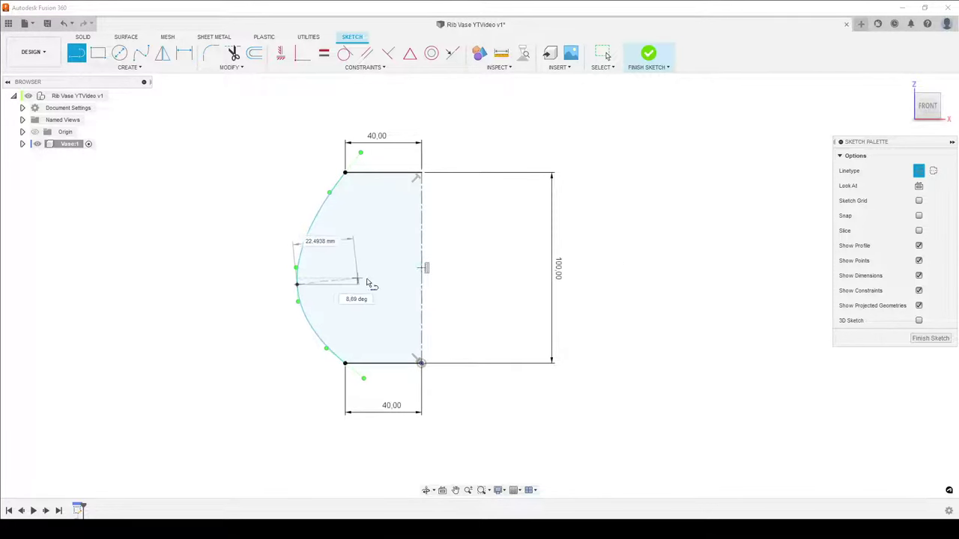
double_click(421, 283)
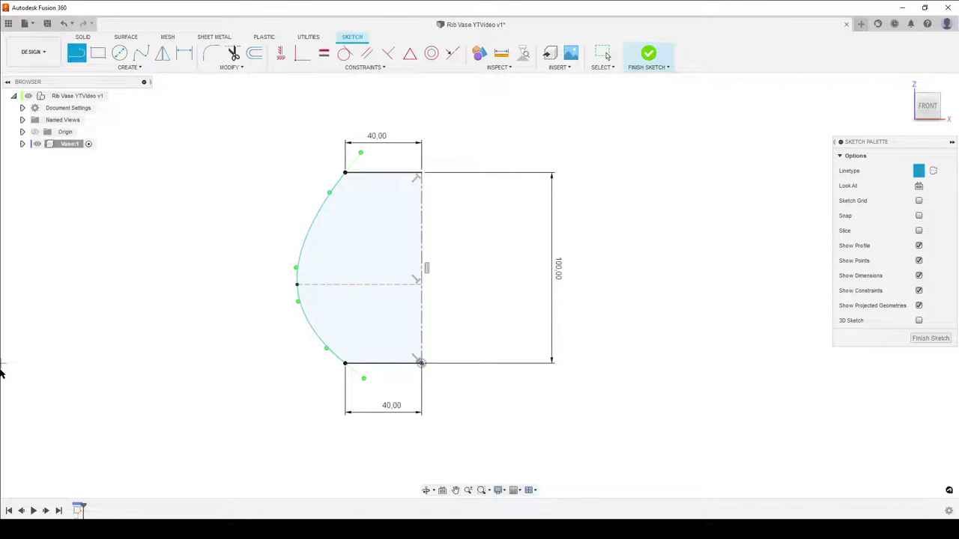
Dimension the horizontal construction line to 50 mm, with the dimension placed below the profile.
key("d")
left_click(357, 285)
left_click(348, 448)
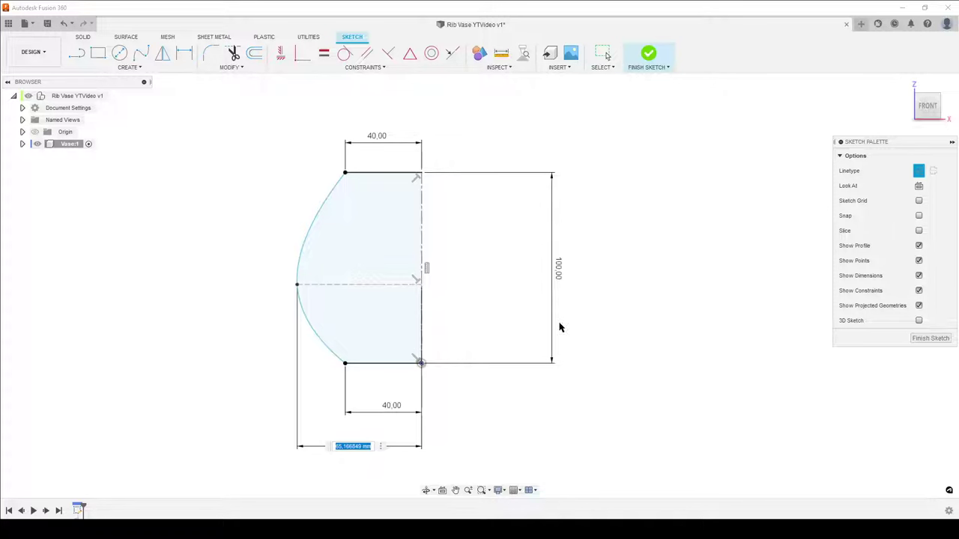
type("8")
type("0")
key("Return")
key("Escape")
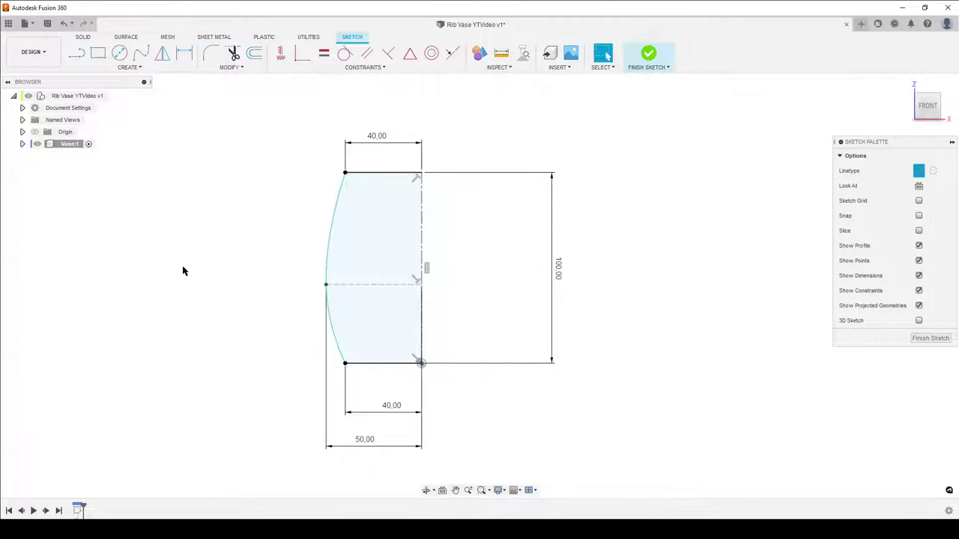
Move the horizontal construction line down to about 32 mm above the profile's lower line.
left_click_drag(378, 288, 367, 340)
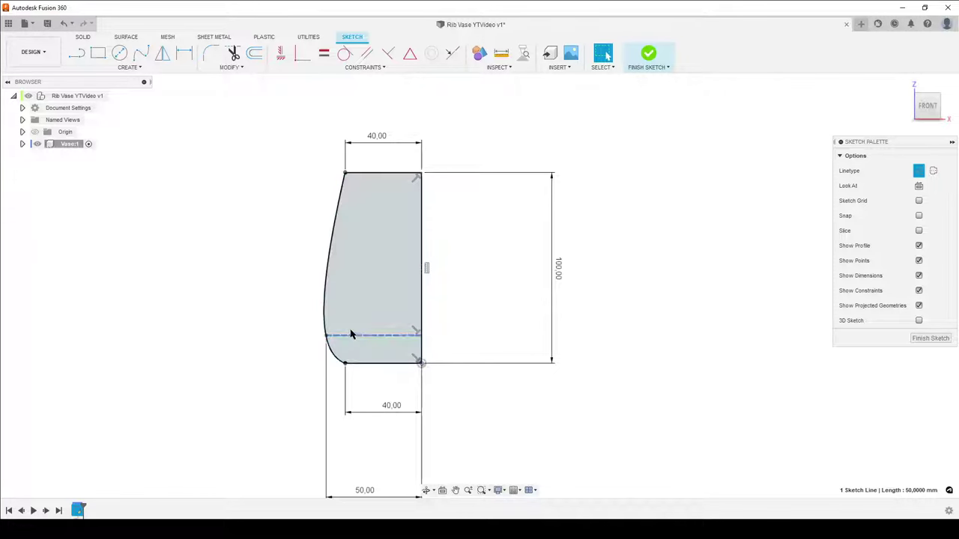
left_click_drag(352, 340, 342, 308)
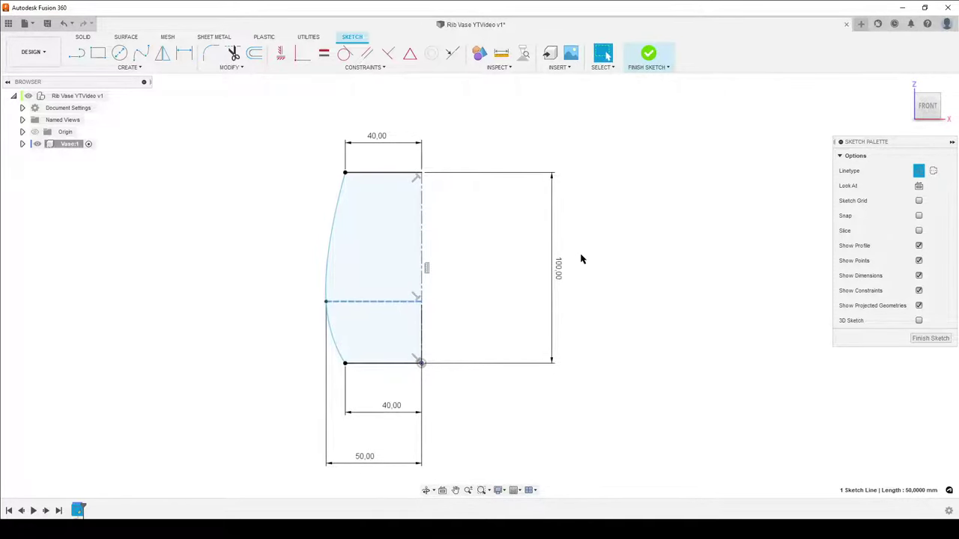
left_click(506, 350)
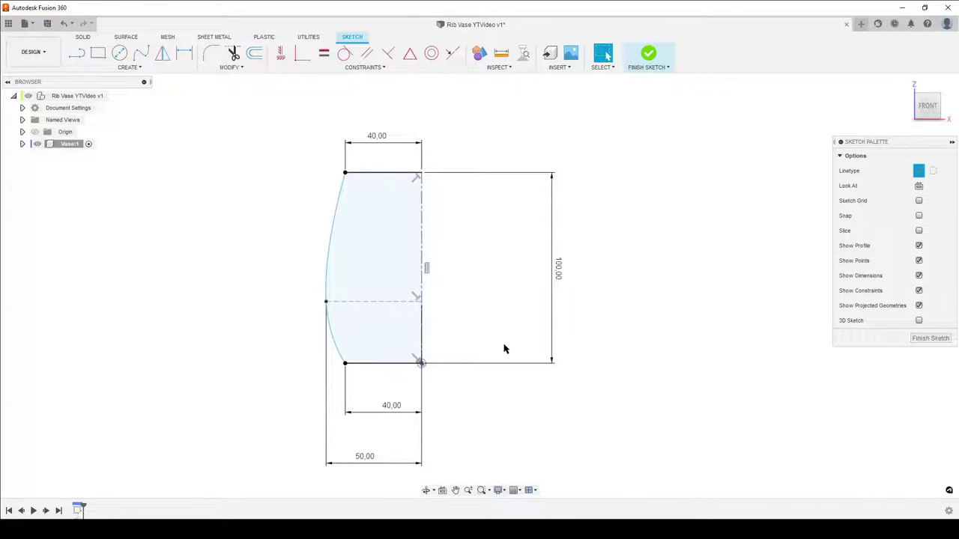
Dimension the distance between the profile's lower line and the horizontal construction line to 33 mm.
key("d")
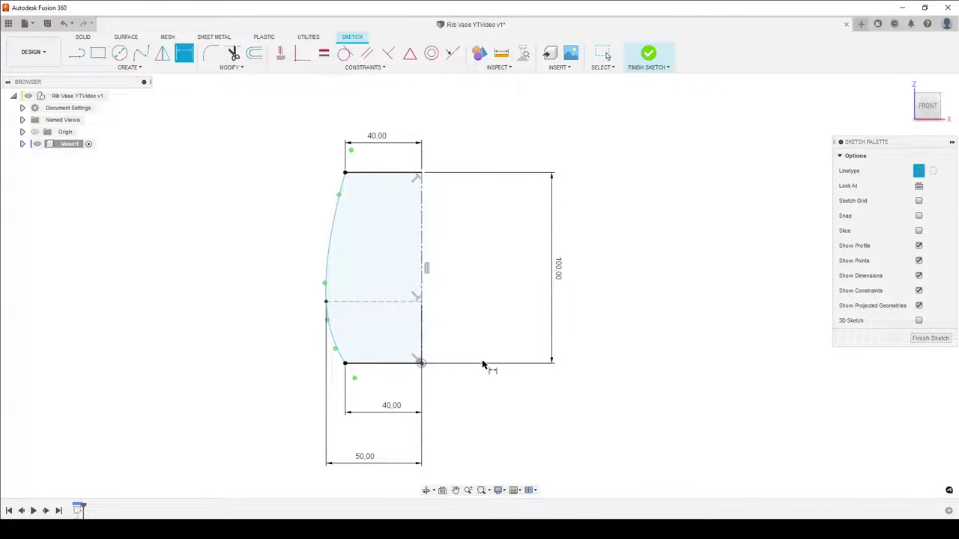
left_click(390, 364)
left_click(385, 301)
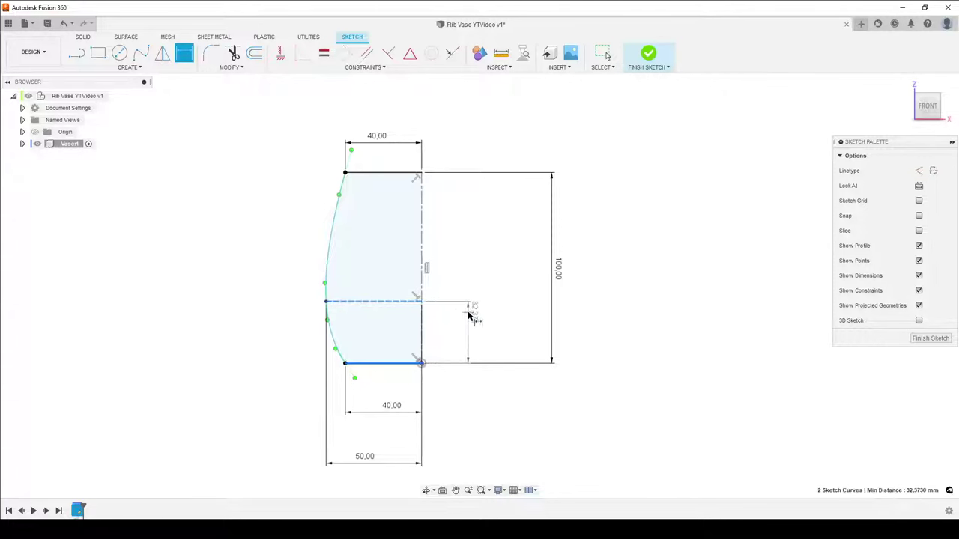
left_click(473, 313)
type("33")
key("Return")
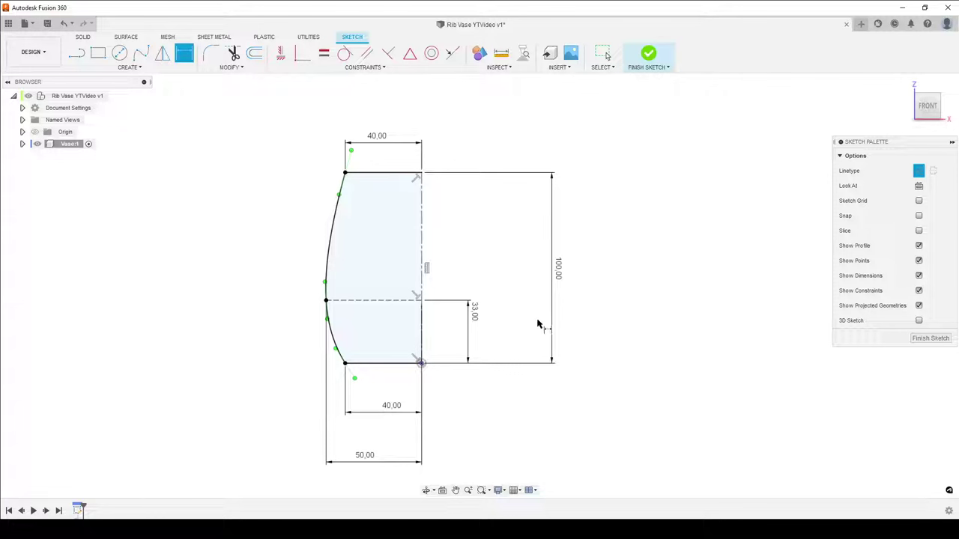
Finish the sketch and revolve the profile a full turn around the centerline as a new body.
left_click(932, 339)
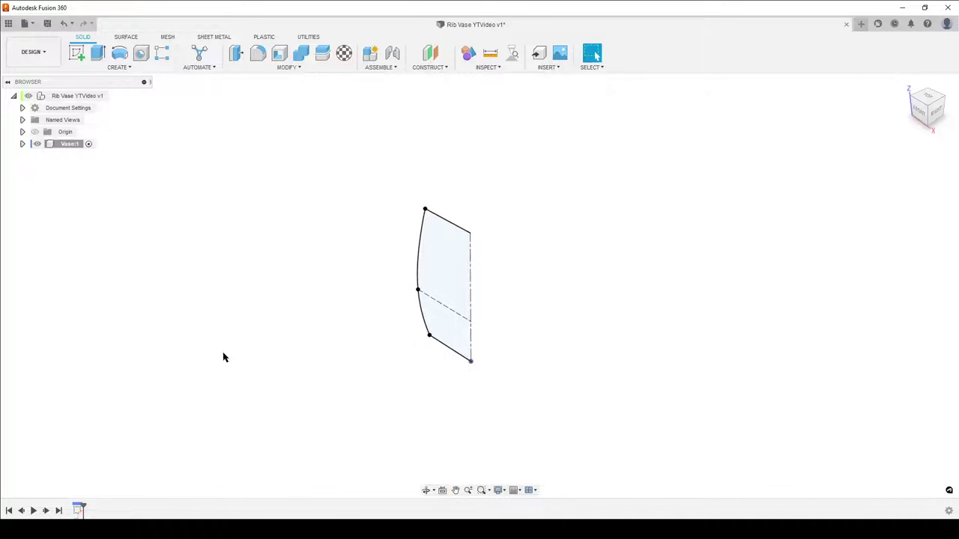
left_click(119, 54)
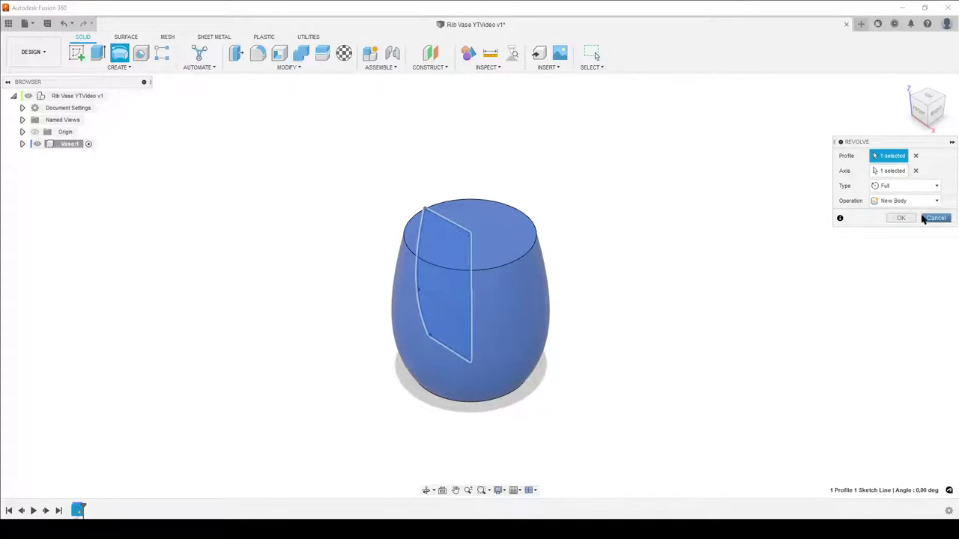
left_click(902, 218)
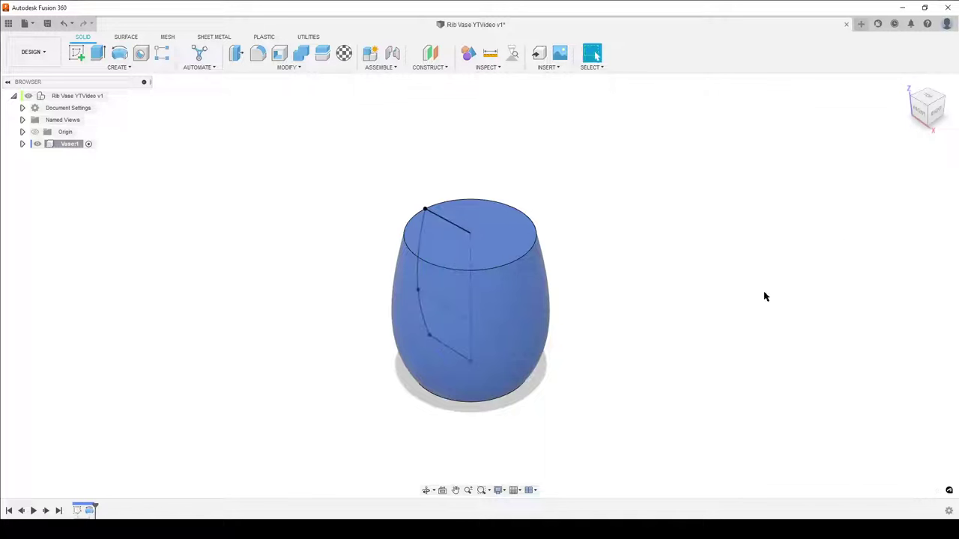
Shell the revolved body through its top face with a 2 mm inside thickness.
type("she")
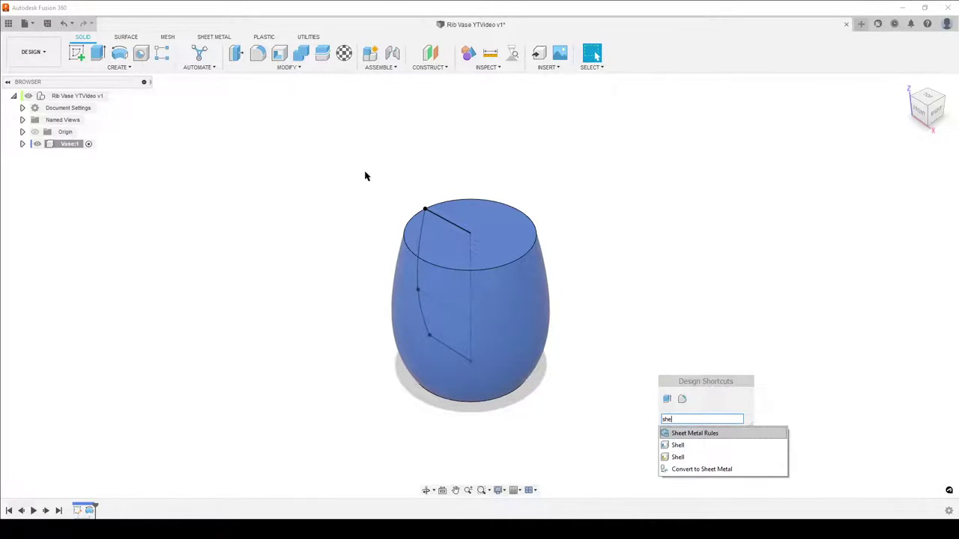
left_click(678, 447)
left_click(491, 240)
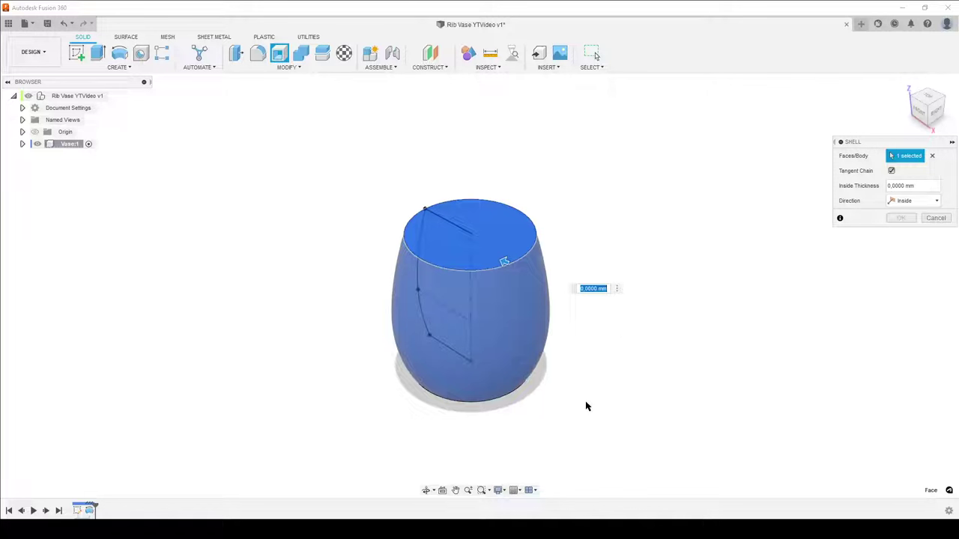
type("2")
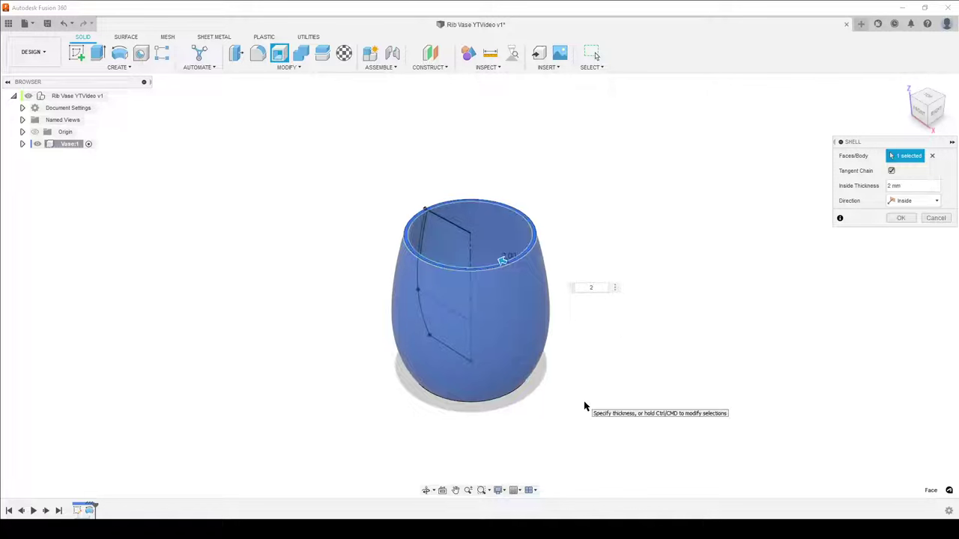
key("Return")
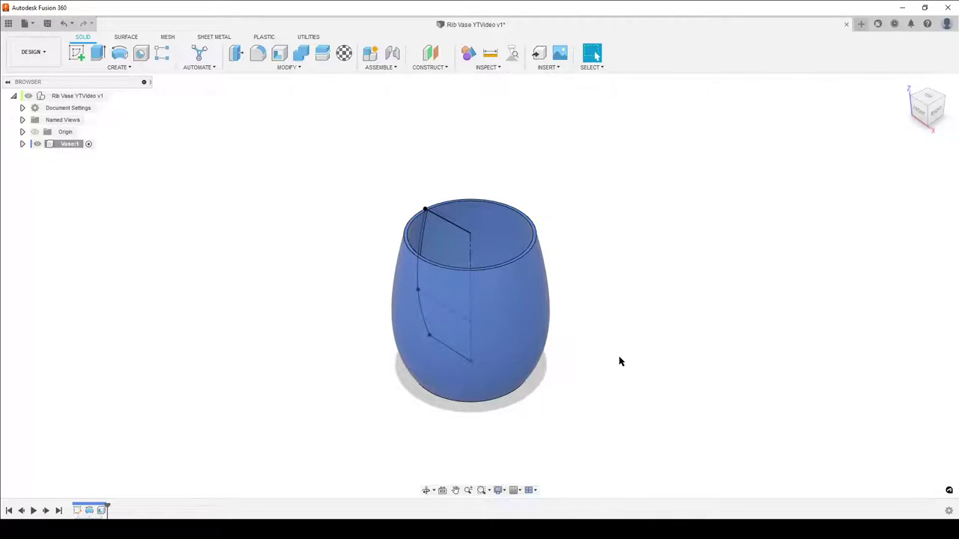
middle_click_drag(620, 362, 623, 398, "shift")
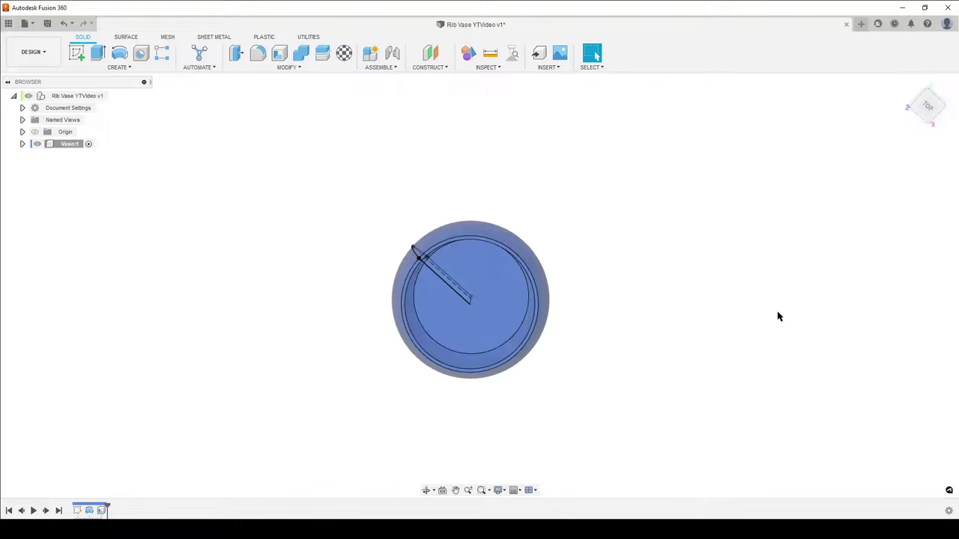
type("soof")
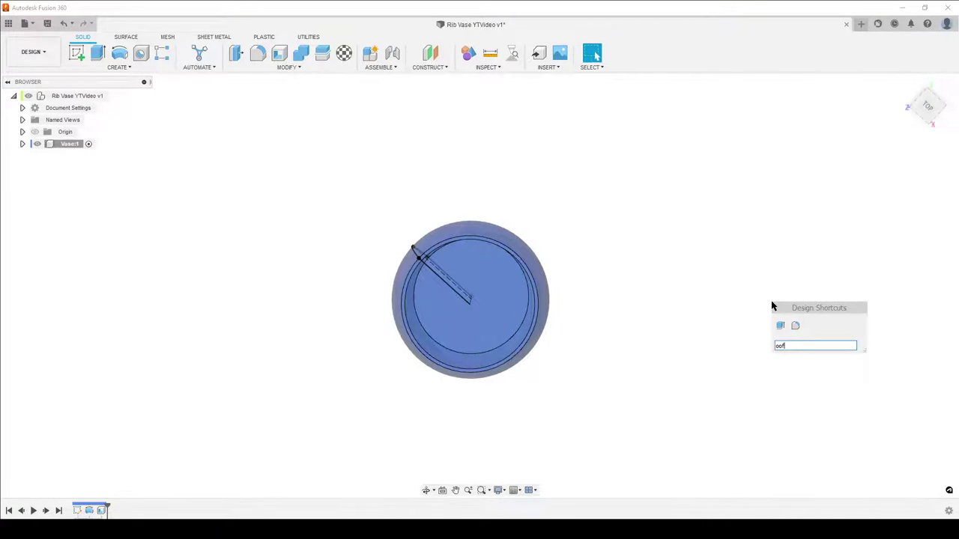
key("BackSpace")
key("BackSpace")
type("ff")
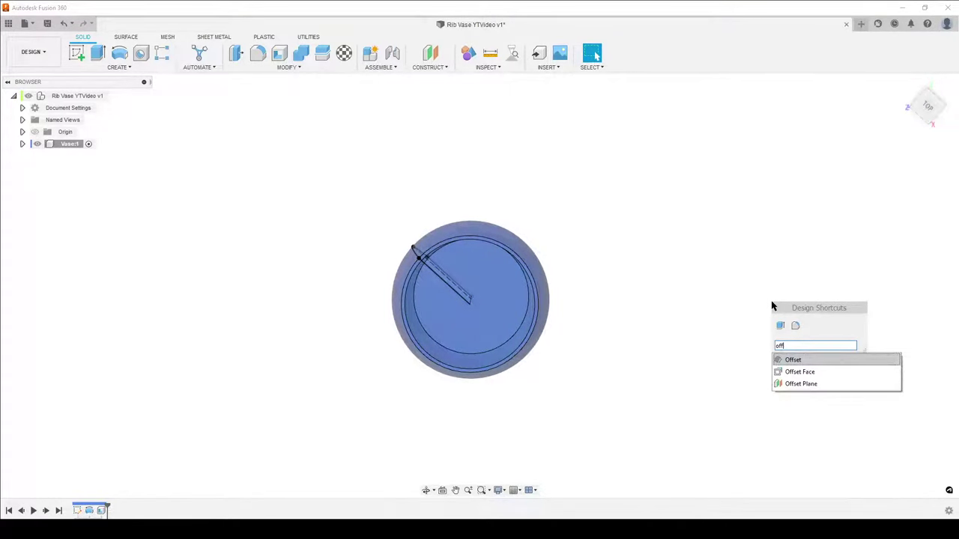
left_click(815, 372)
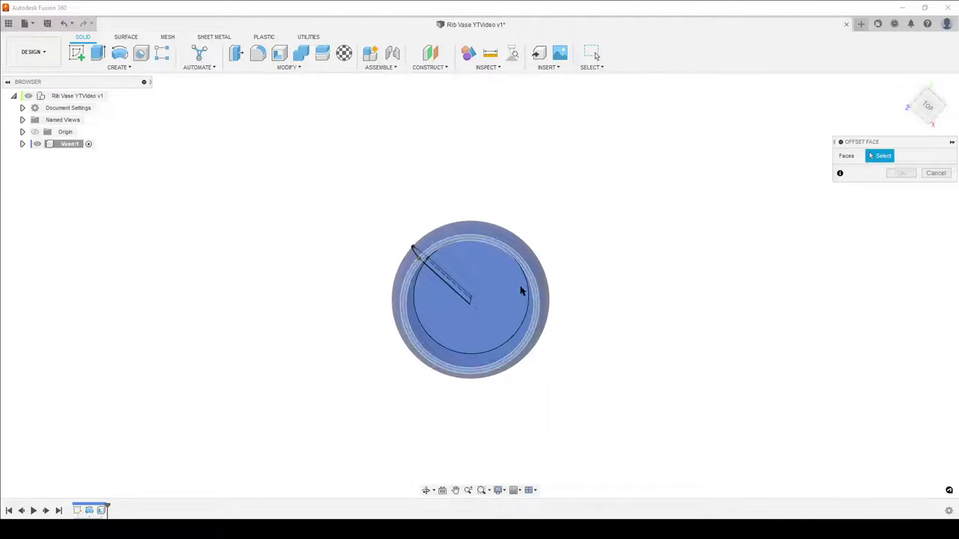
left_click(496, 296)
middle_click_drag(497, 296, 538, 377, "shift")
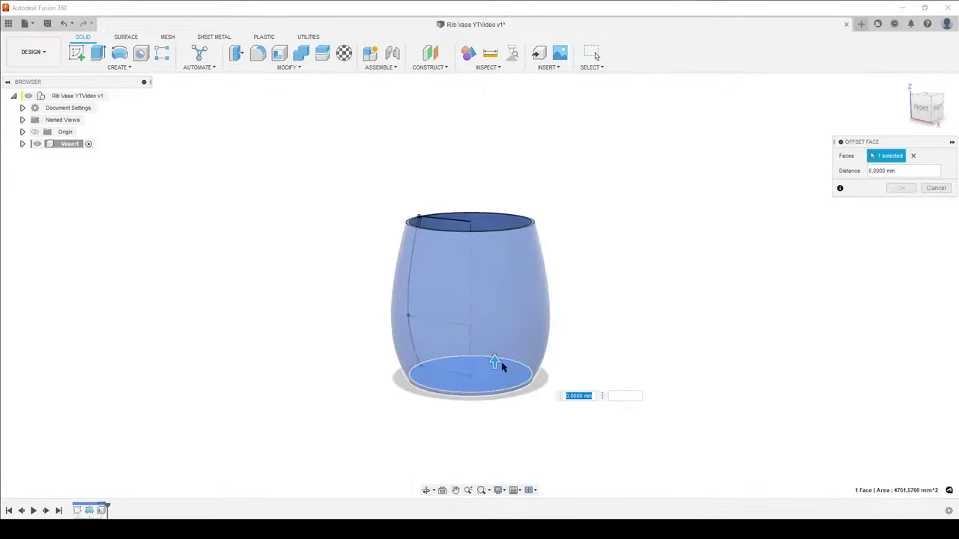
left_click_drag(496, 364, 493, 328)
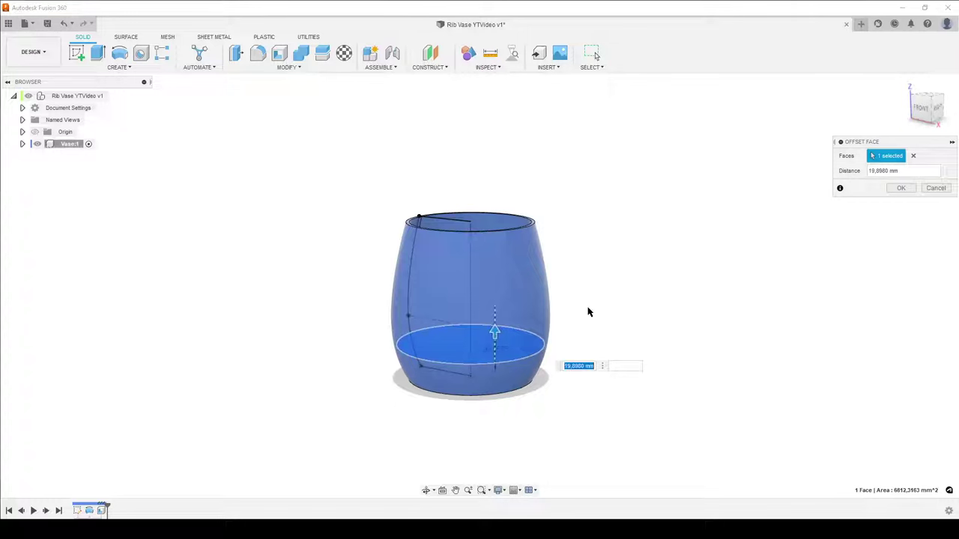
left_click(935, 188)
Expand the Vase component's contents in the browser and hide Sketch1.
scroll(746, 258, "down", 2)
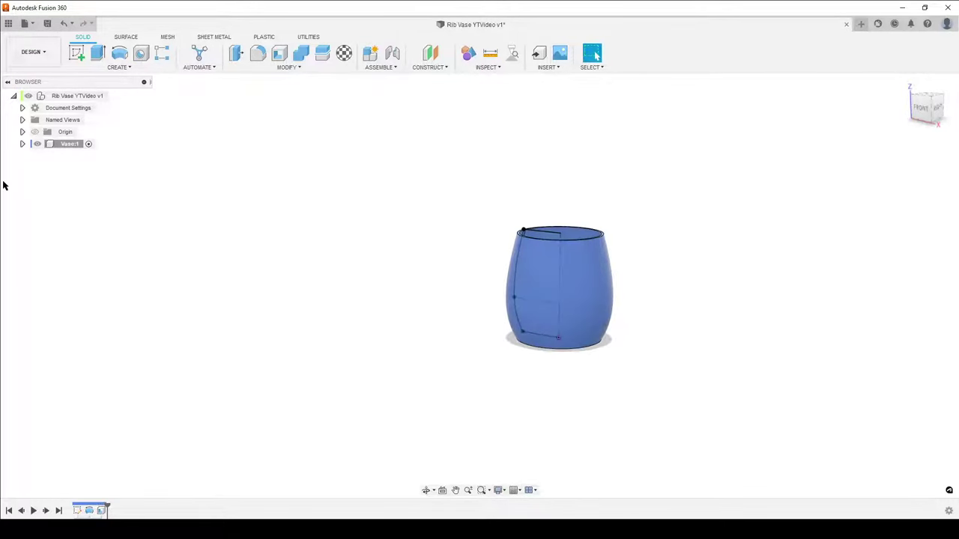
left_click(22, 144)
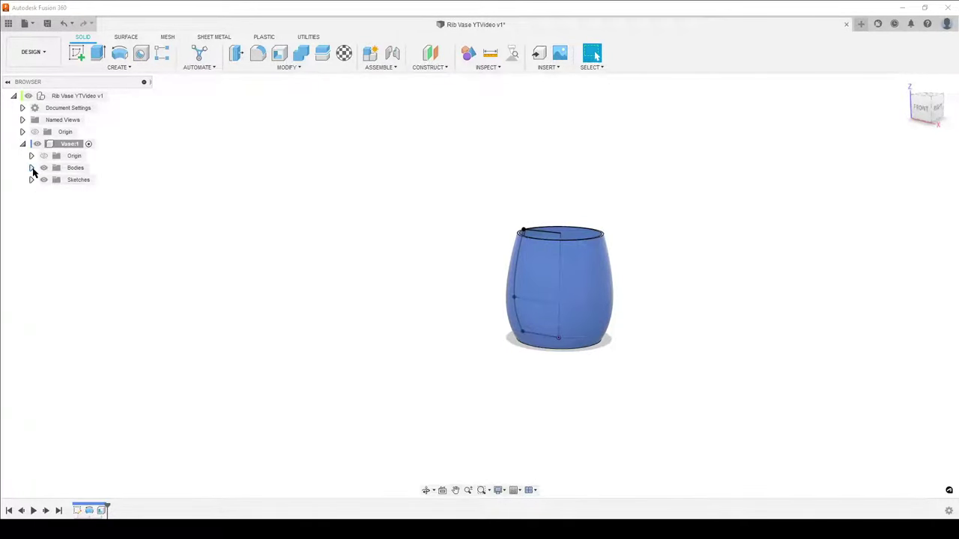
left_click(31, 168)
middle_click_drag(267, 261, 161, 263)
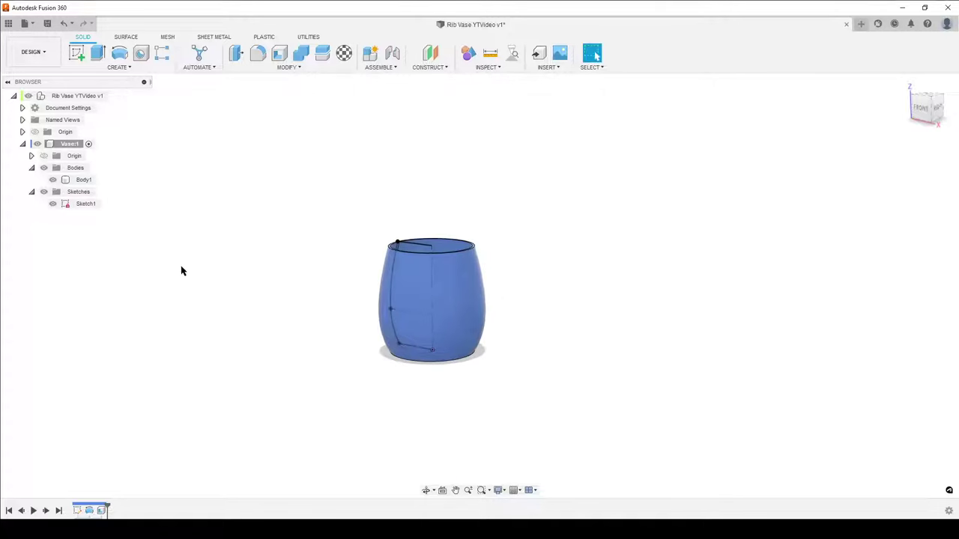
scroll(261, 293, "up", 3)
middle_click_drag(274, 285, 264, 257)
left_click(53, 204)
mouse_move(272, 266)
middle_mouse_down("shift")
mouse_move(256, 329)
mouse_move(252, 236)
mouse_move(229, 351)
mouse_move(223, 248)
mouse_move(223, 335)
mouse_move(229, 275)
middle_mouse_up("shift")
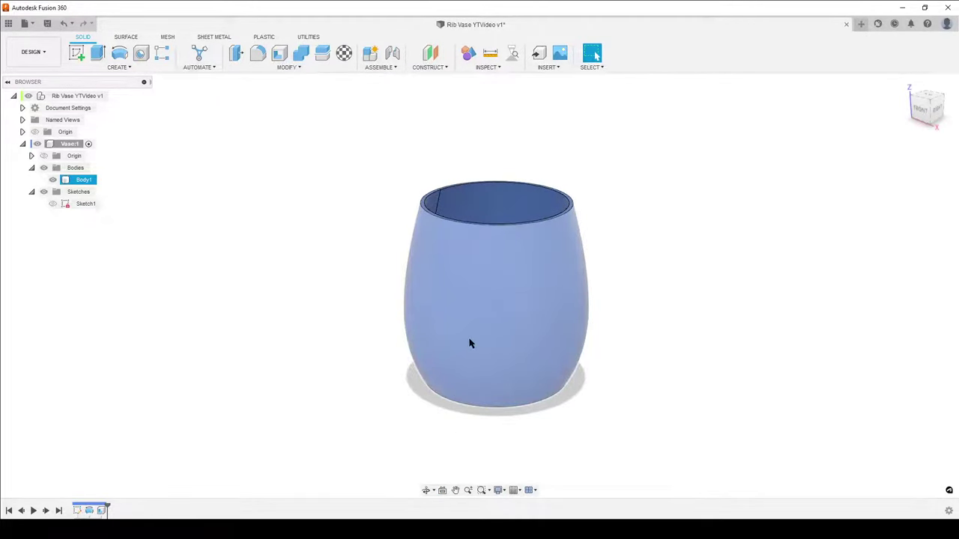
On the horizontal origin plane, sketch a circle centred on the origin with its diameter defined as the new parameter cylOD = 120.
scroll(277, 265, "down", 3)
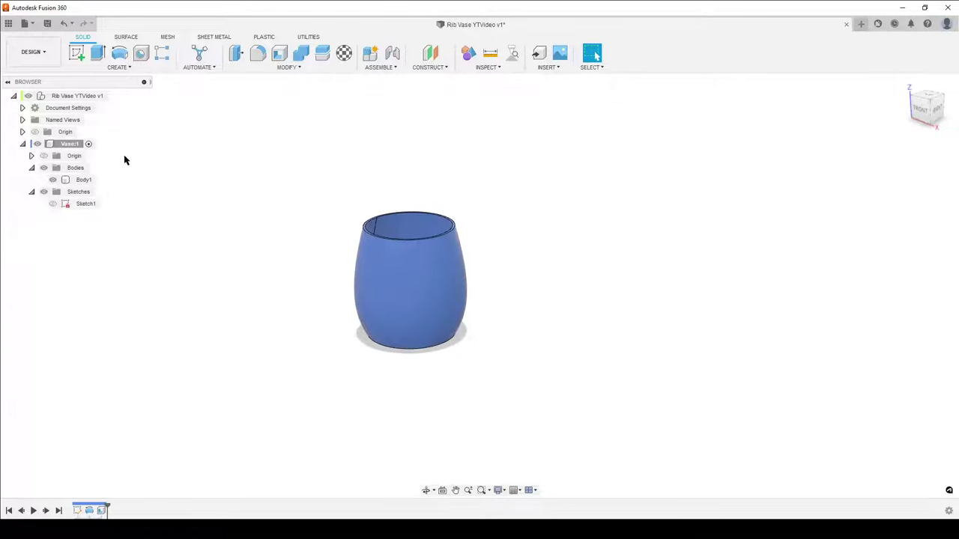
left_click(77, 51)
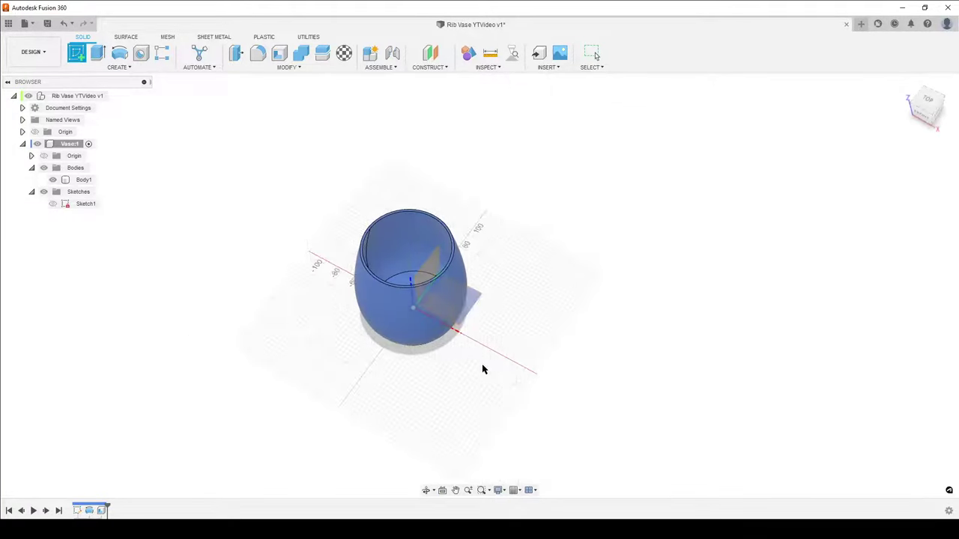
left_click(478, 299)
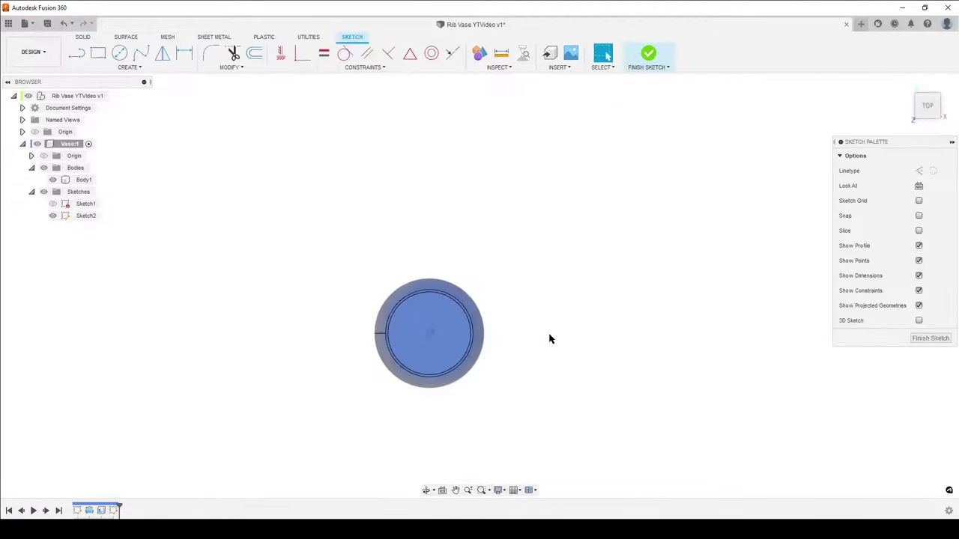
key("c")
left_click(430, 334)
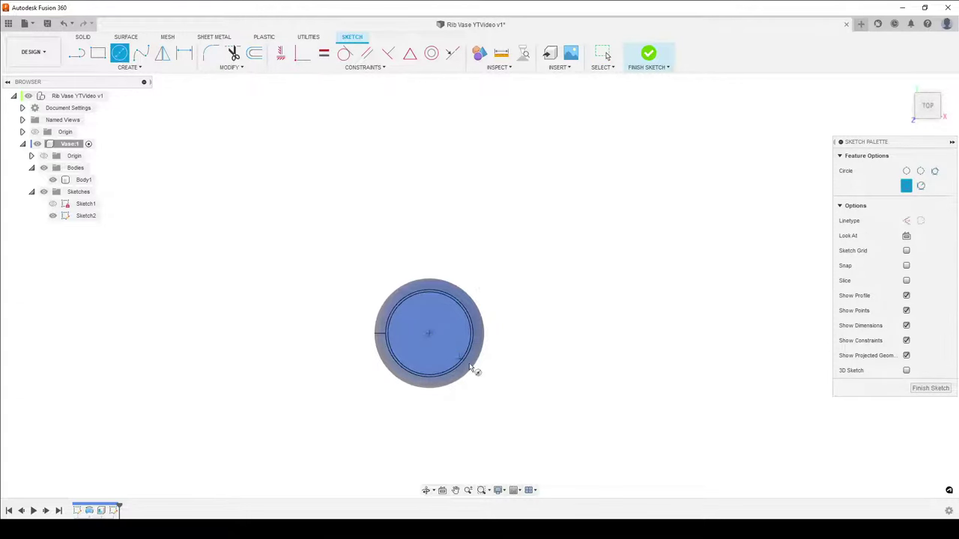
scroll(487, 368, "up", 3)
scroll(484, 371, "down", 2)
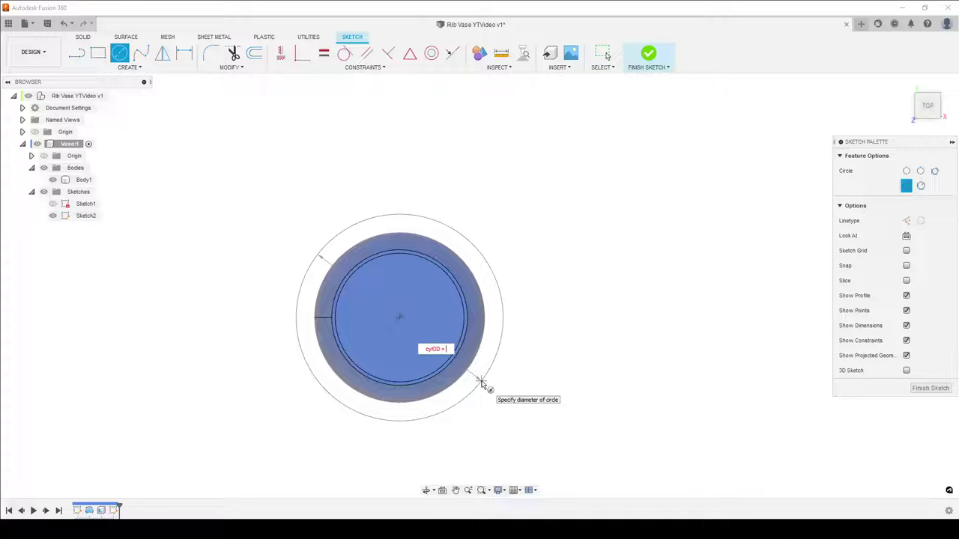
key("Return")
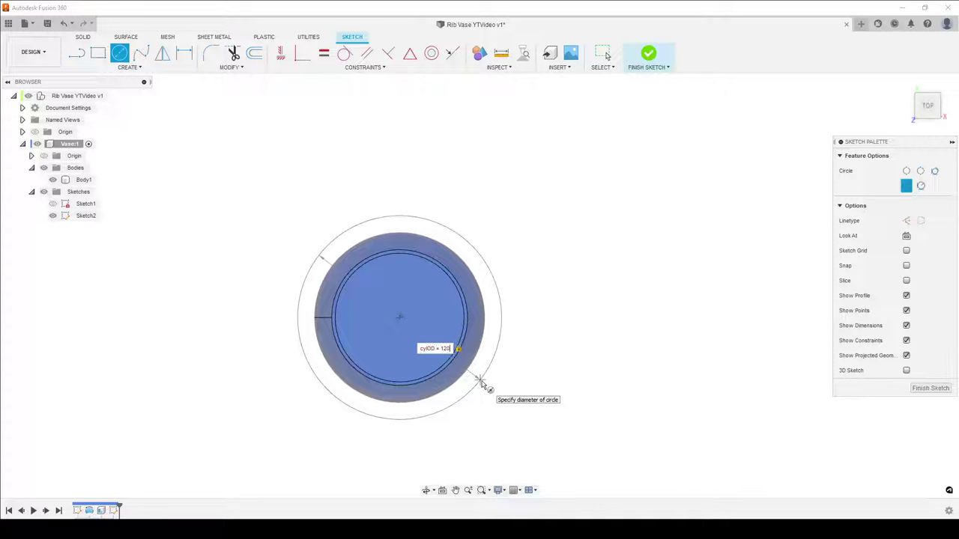
Exit the circle command and finish the sketch of the 120 mm circle.
key("Escape")
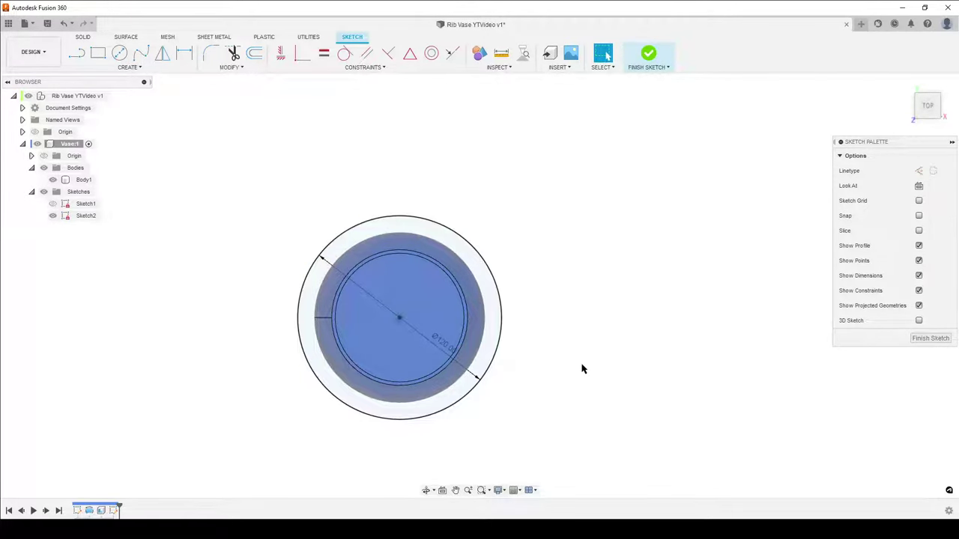
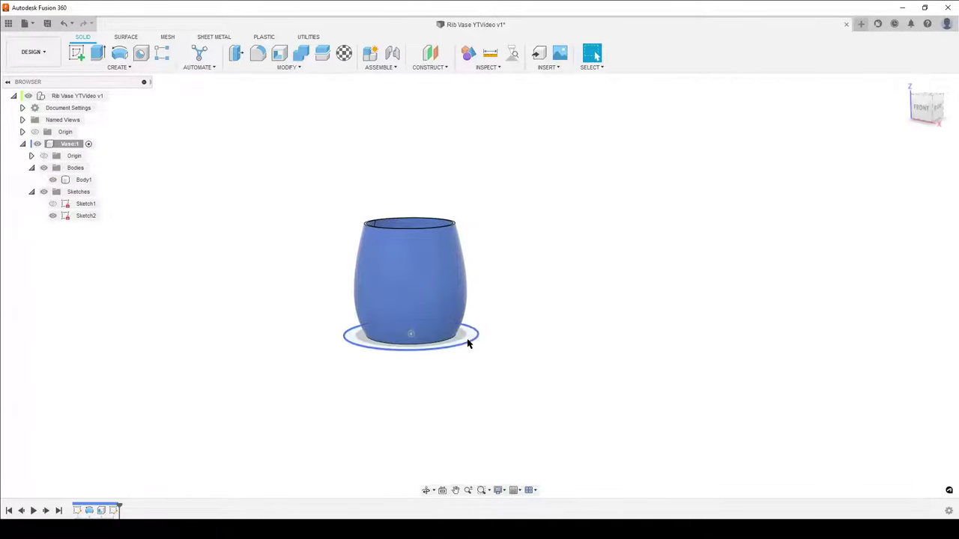
scroll(460, 393, "up", 3)
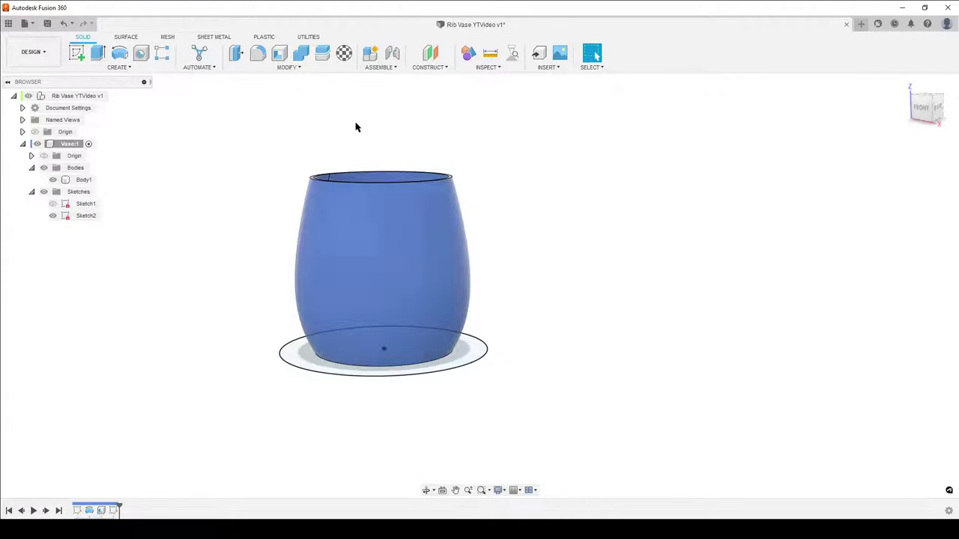
left_click(400, 193)
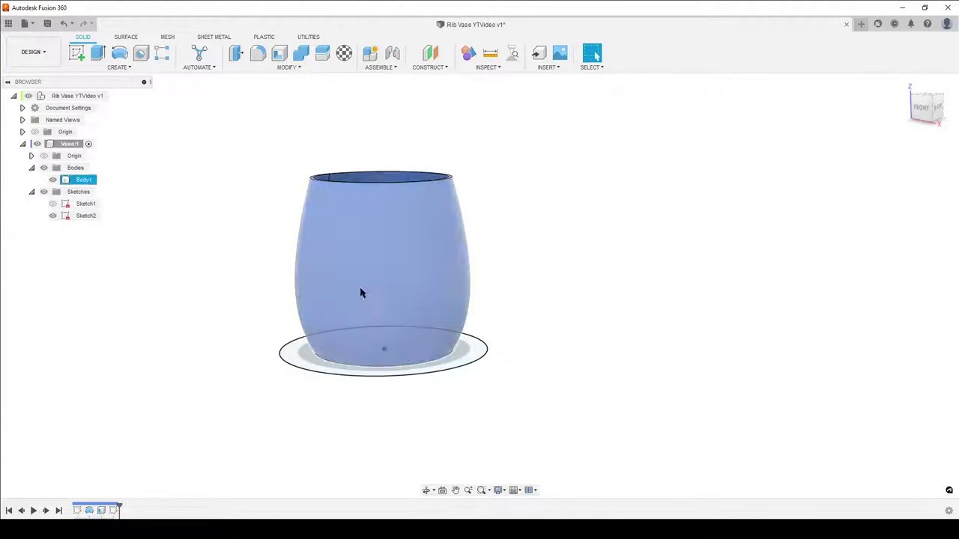
left_click(388, 126)
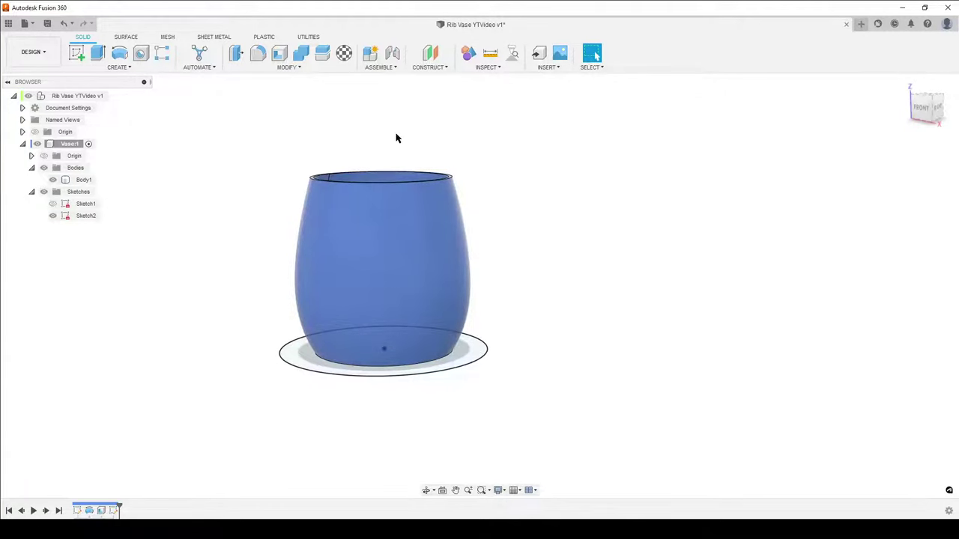
left_click(365, 248)
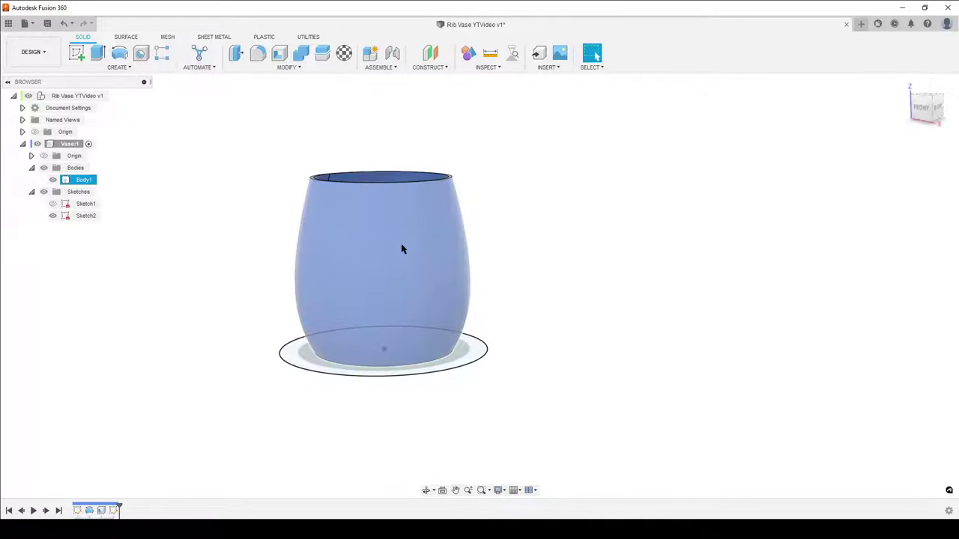
left_click(121, 258)
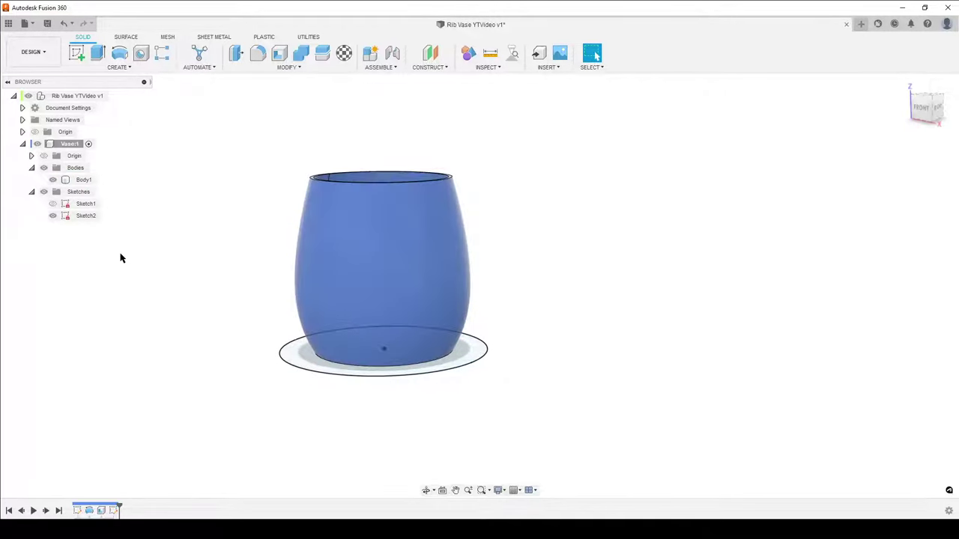
Start a sketch on the front origin plane, hide Body1 and Sketch2, and show Sketch1.
left_click(76, 53)
left_click(419, 316)
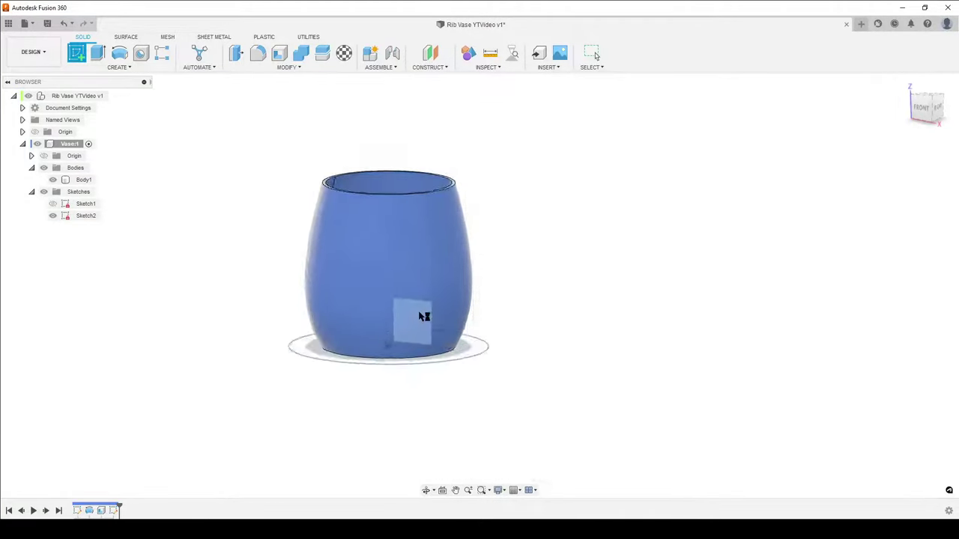
left_click(53, 179)
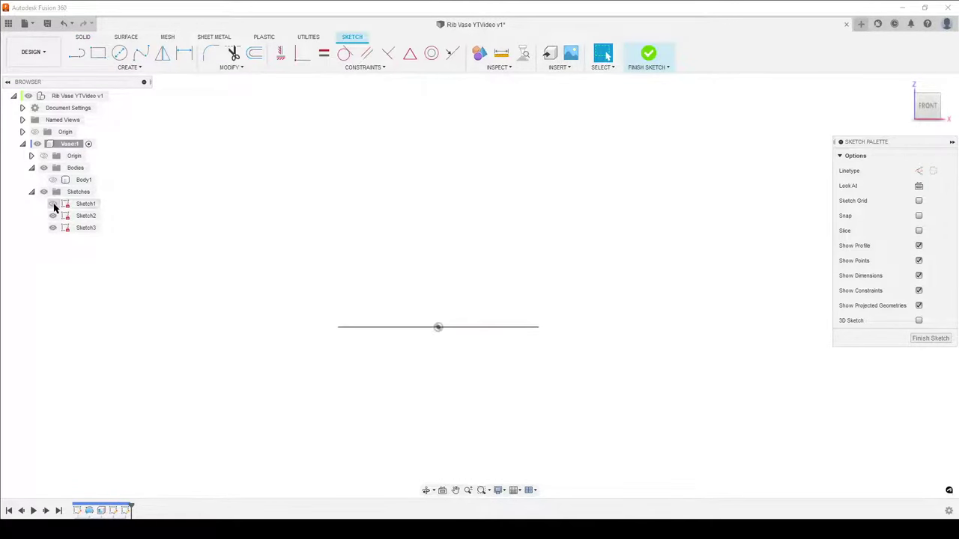
left_click(52, 204)
left_click(52, 216)
left_click(53, 216)
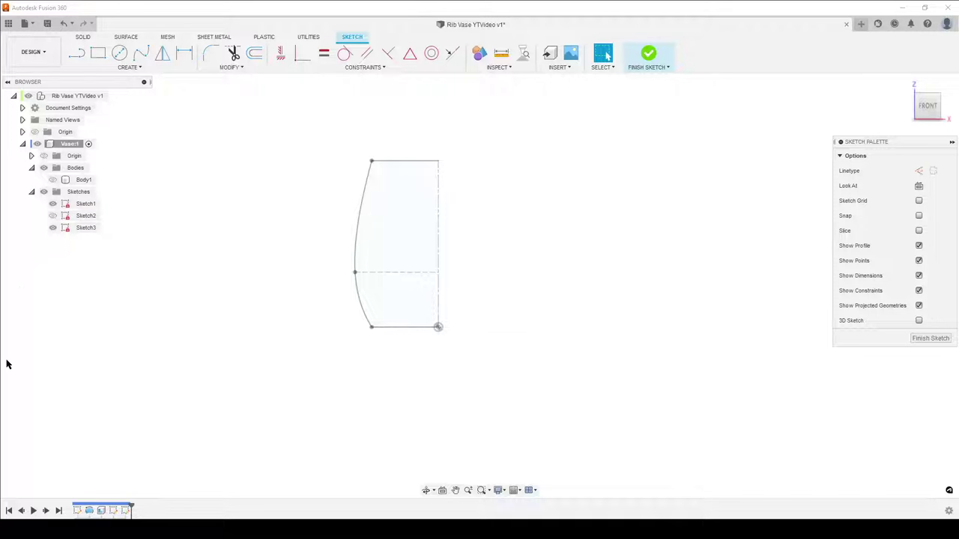
Project Sketch1's vertical centerline into the new sketch with the projection link on, and hide Sketch1.
key("p")
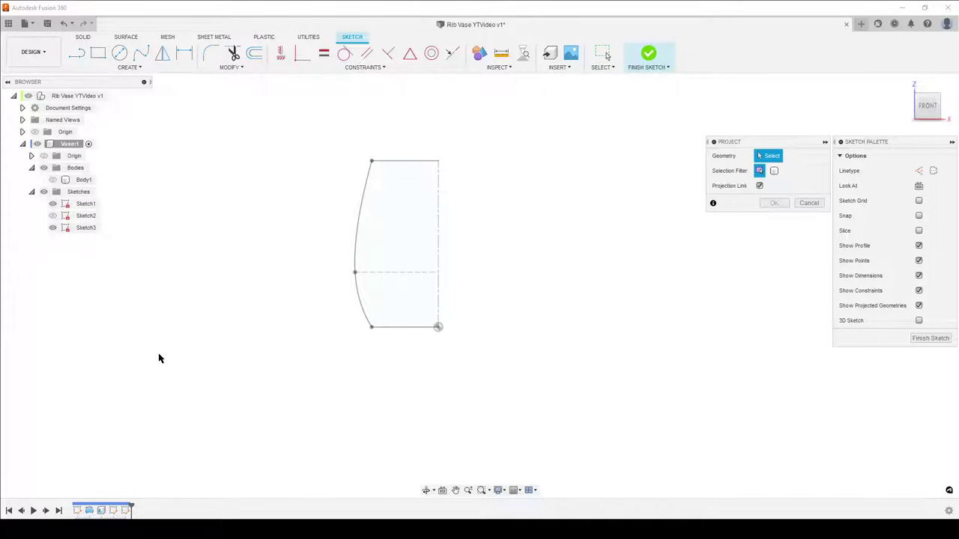
left_click(440, 199)
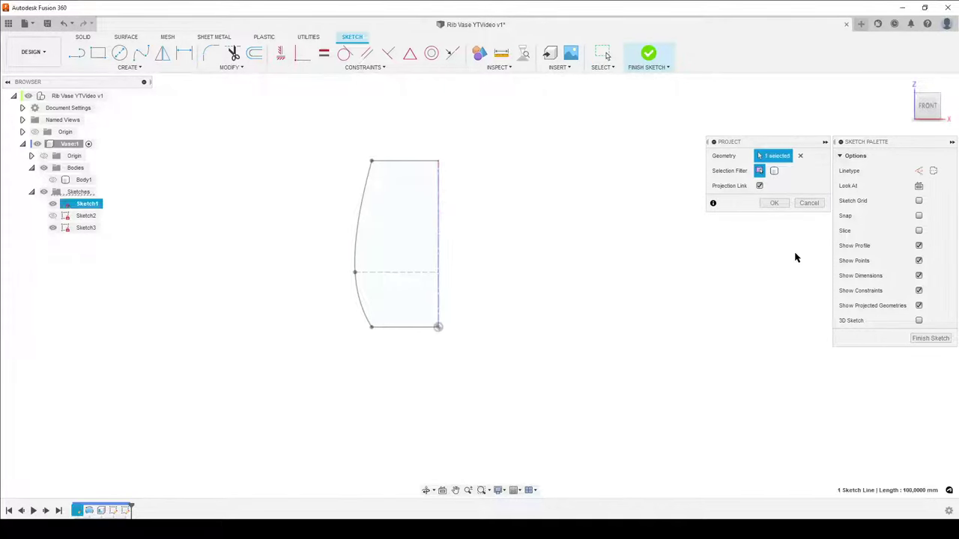
left_click(775, 203)
left_click(52, 204)
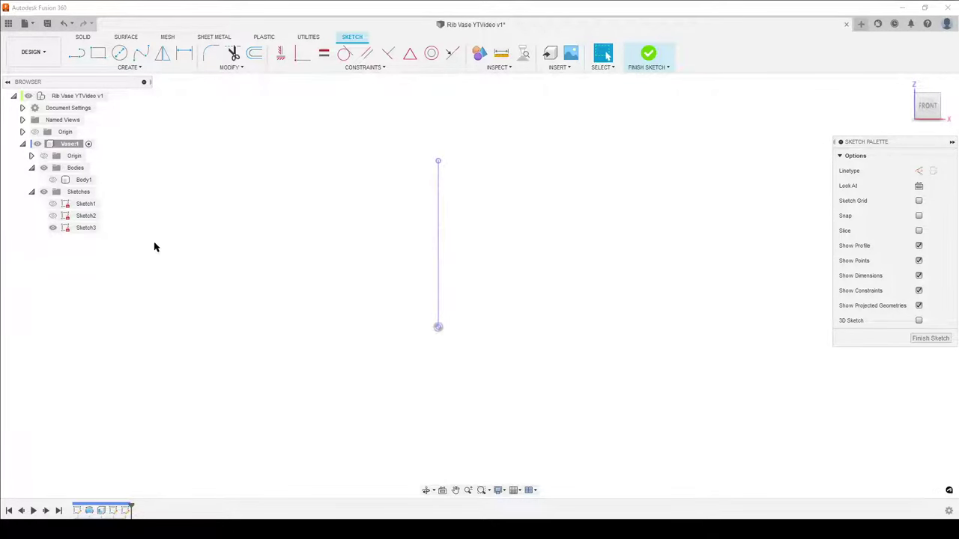
Draw a 10 mm vertical line upward from the upper end of the projected centerline.
middle_click_drag(508, 233, 529, 237)
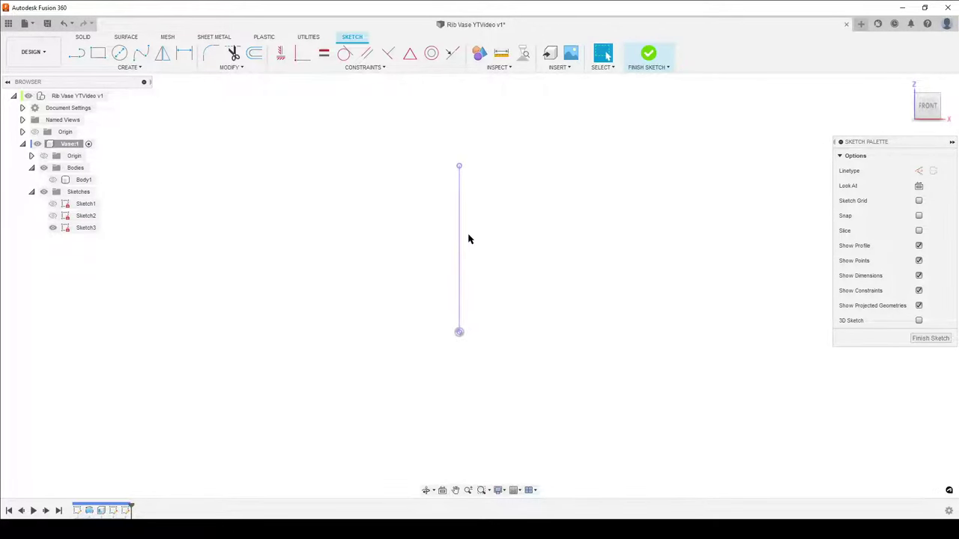
key("l")
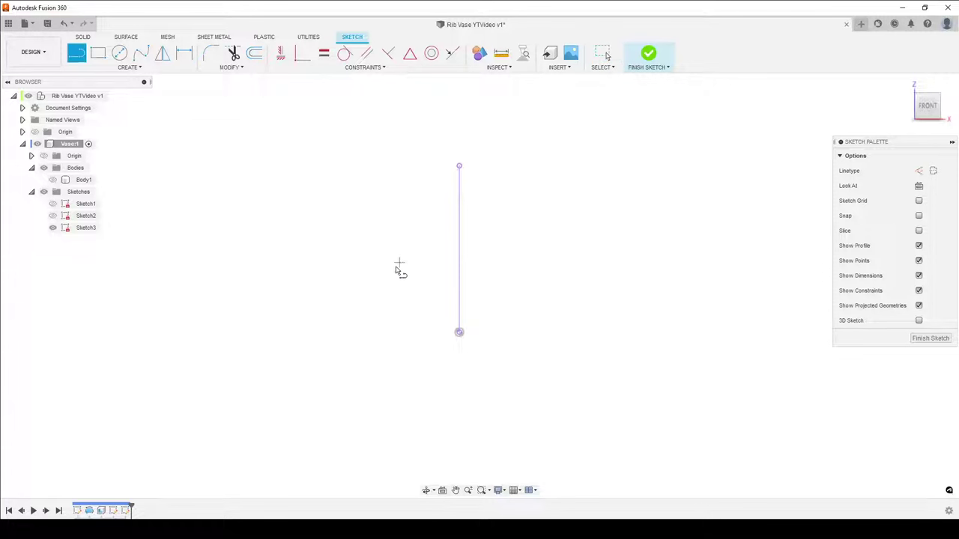
left_click(460, 167)
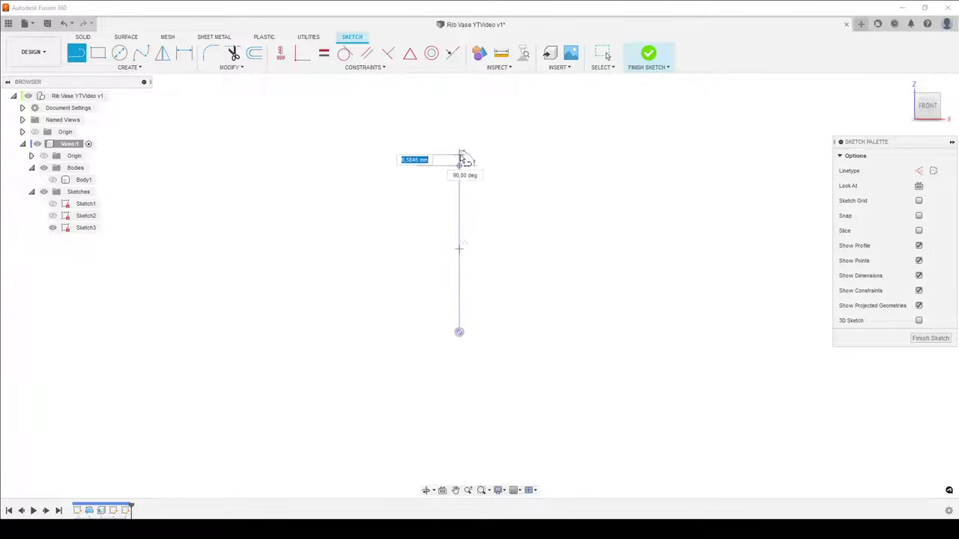
type("10")
key("Return")
key("Escape")
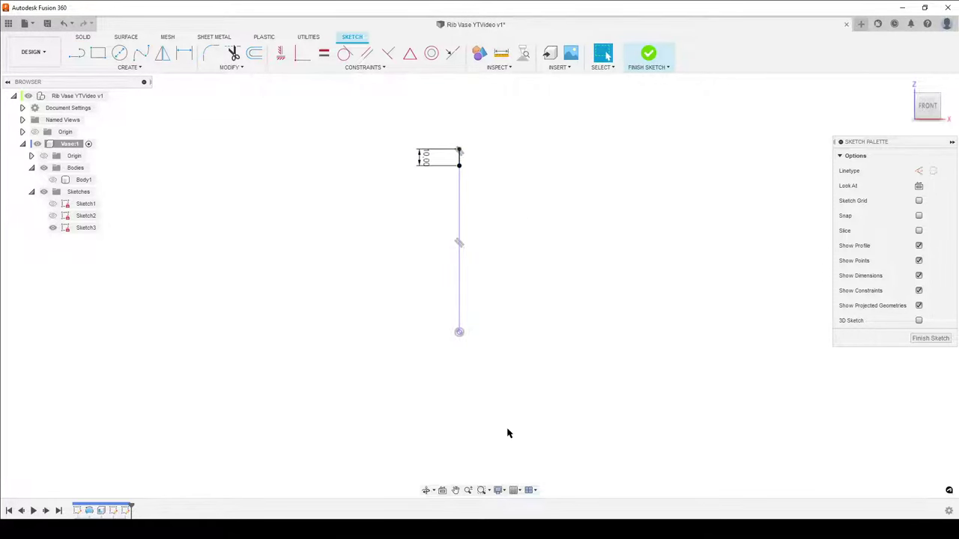
Draw a 10 mm vertical line downward from the origin and finish the sketch.
key("l")
left_click(459, 333)
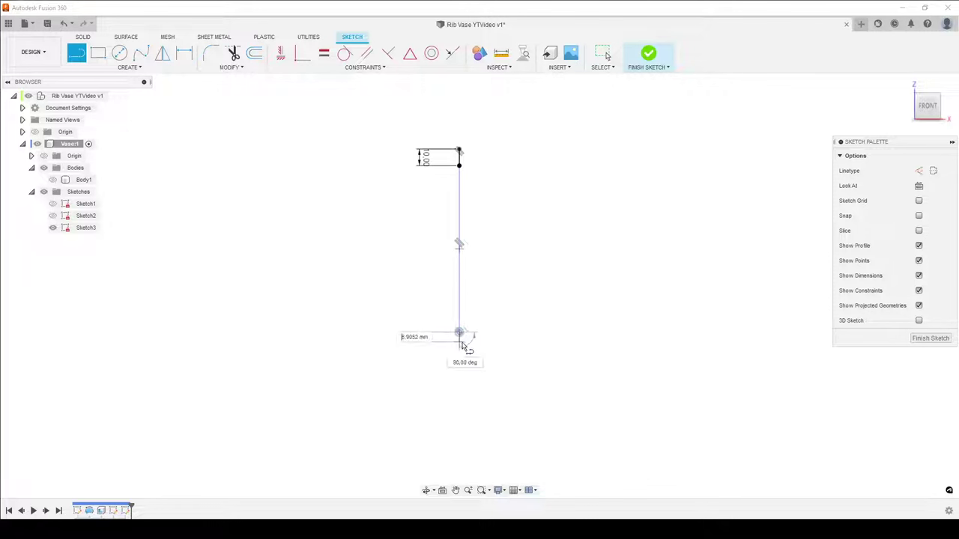
type("10")
key("Return")
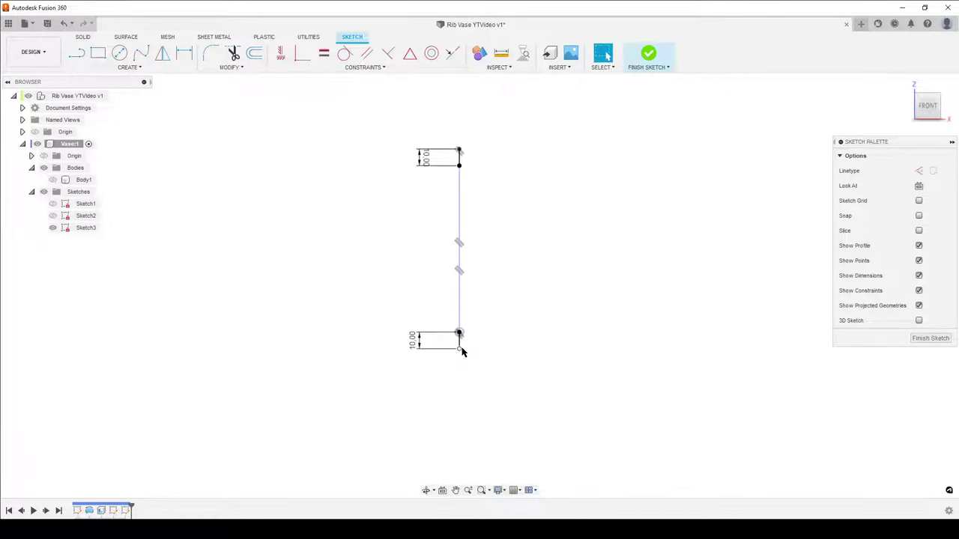
key("Escape")
left_click(931, 341)
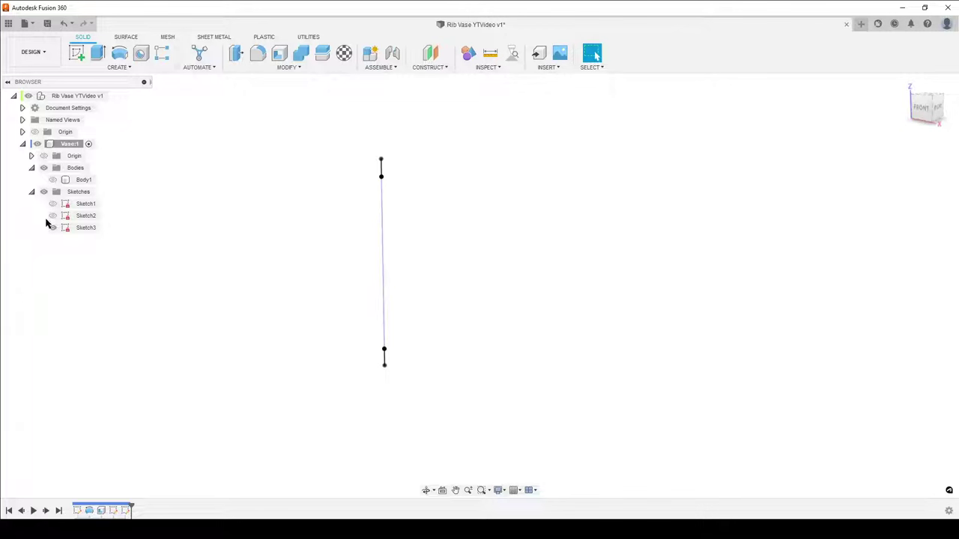
Show Sketch2 and extrude its circle as a new body from the lowest end point of Sketch3's line to its topmost end point.
left_click(53, 216)
middle_click_drag(556, 370, 610, 355)
key("e")
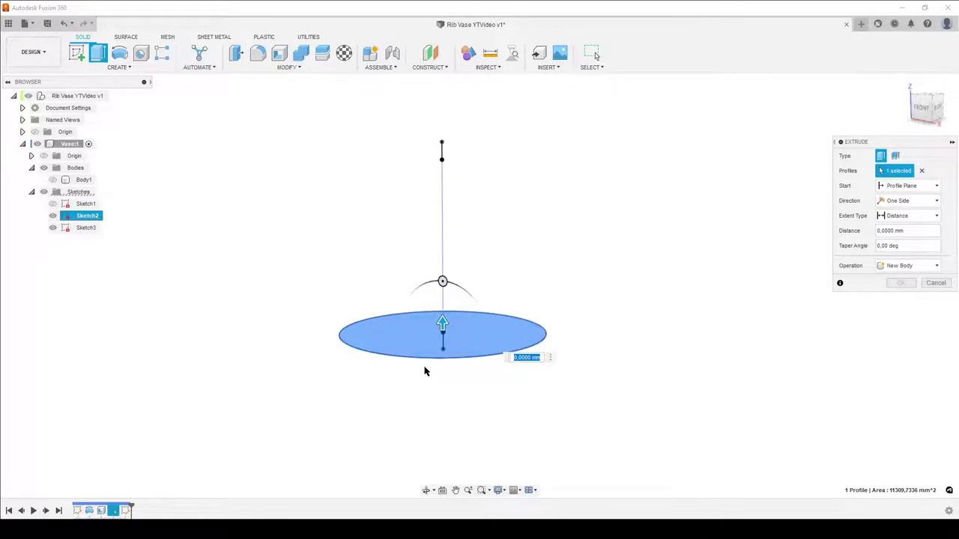
middle_click_drag(675, 431, 637, 402, "shift")
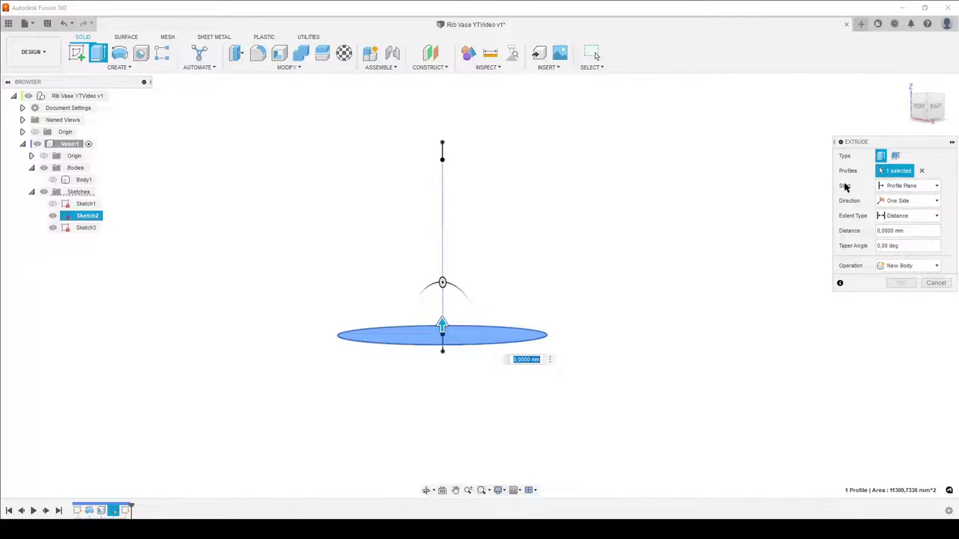
left_click(905, 186)
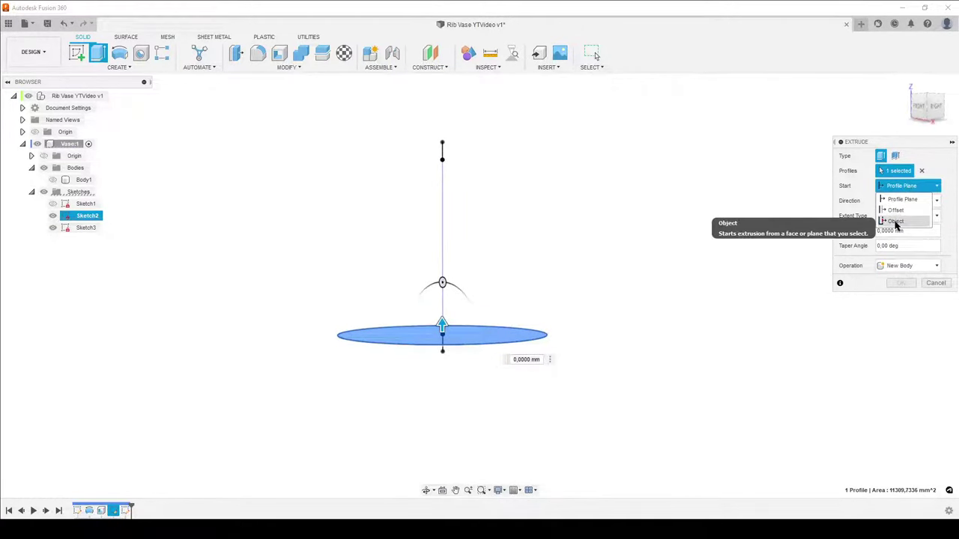
left_click(895, 222)
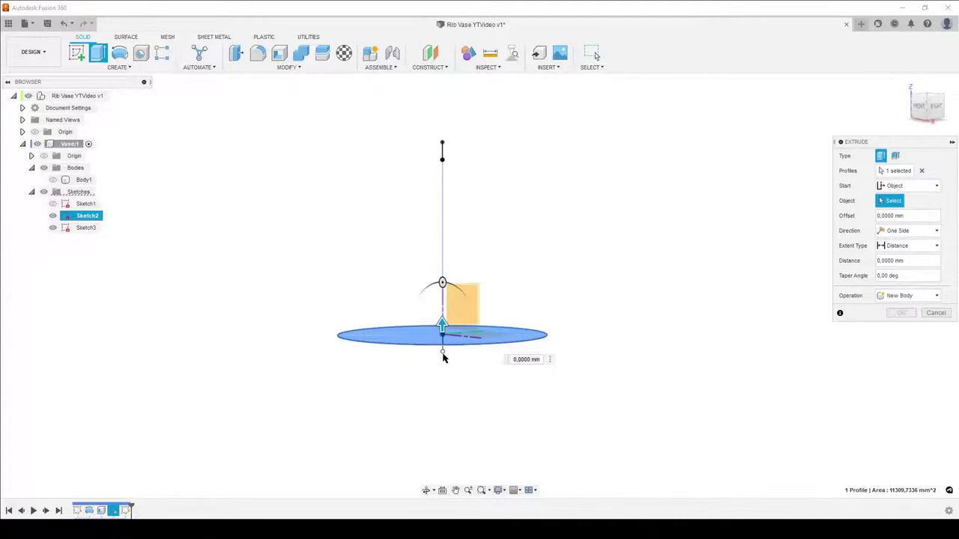
left_click(443, 355)
left_click(908, 246)
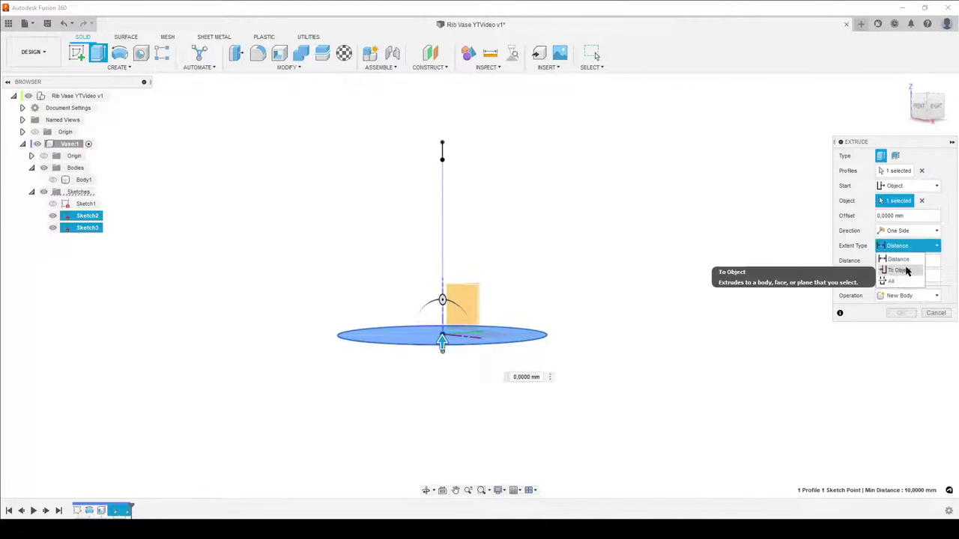
left_click(901, 270)
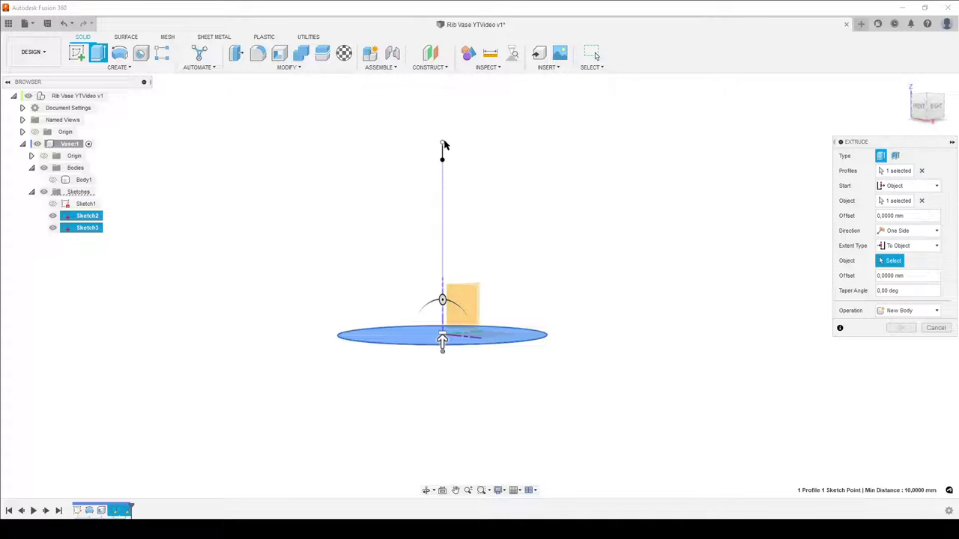
left_click(443, 144)
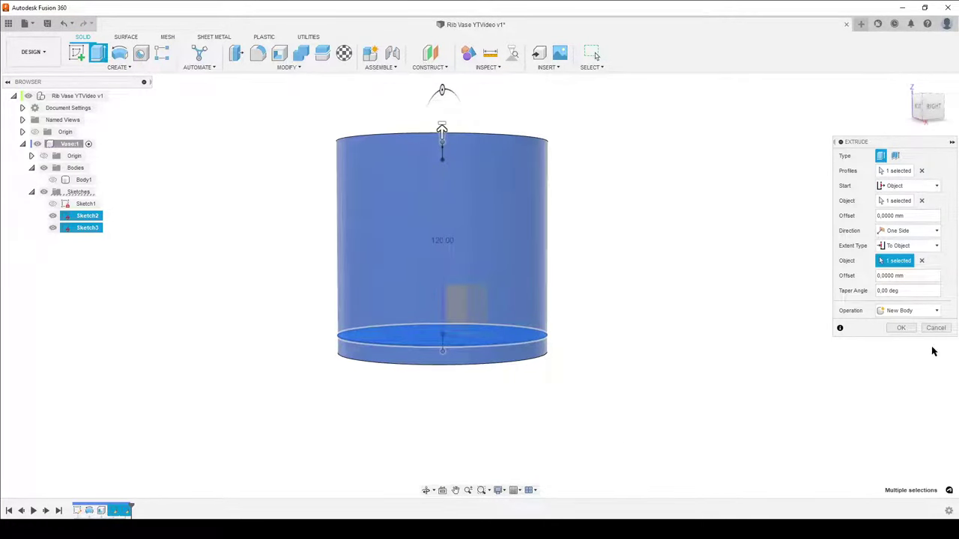
left_click(901, 328)
Hide Sketch2, Sketch3 and the vase body Body1, keeping only the cylinder in view.
left_click(52, 228)
left_click(52, 239)
mouse_move(163, 289)
middle_mouse_down("shift")
mouse_move(293, 298)
mouse_move(265, 323)
mouse_move(308, 287)
mouse_move(262, 313)
middle_mouse_up("shift")
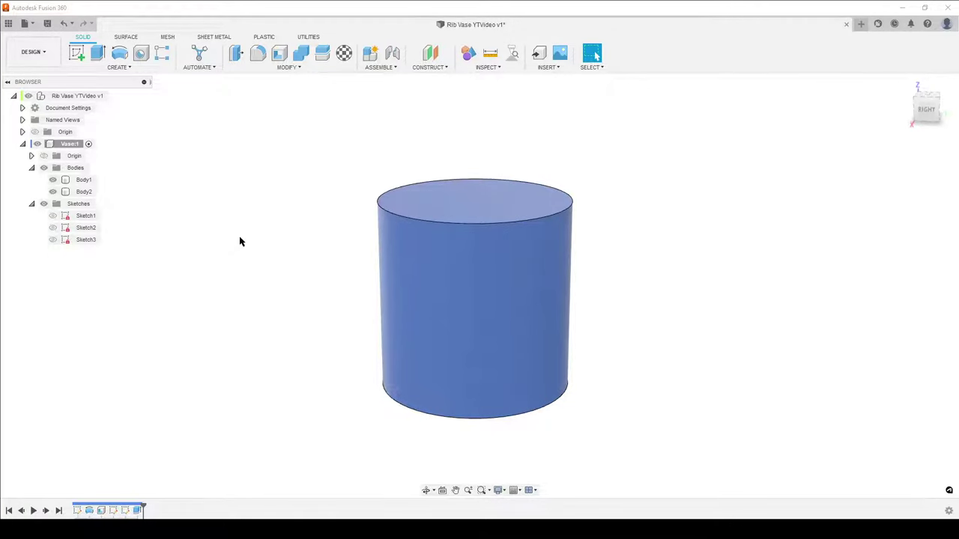
middle_click_drag(672, 298, 657, 283, "shift")
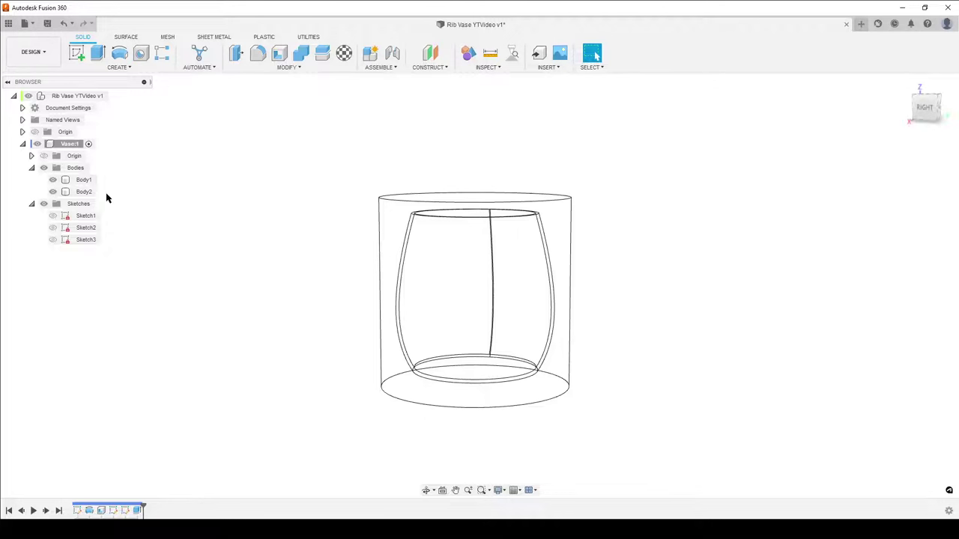
left_click(52, 180)
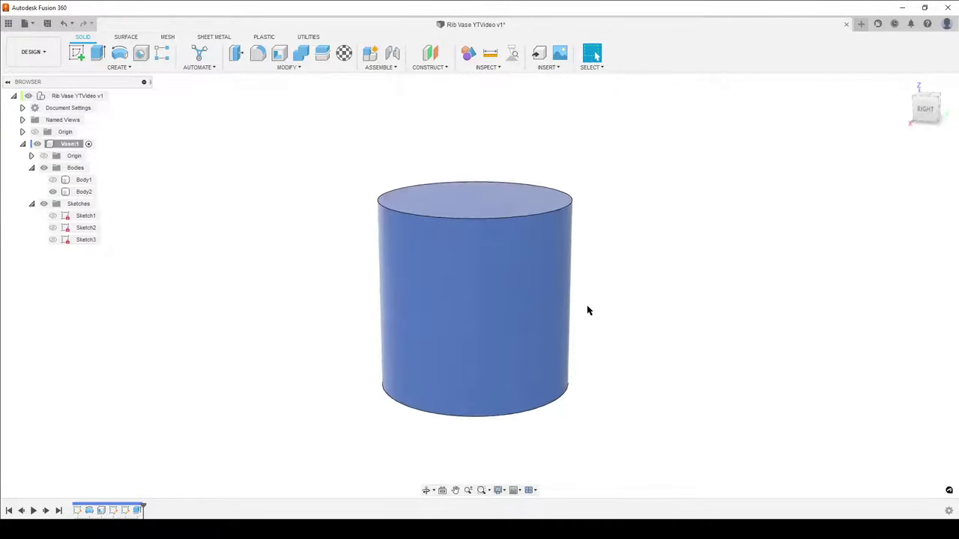
Create a tangent plane on the cylinder's side face at 0 deg, using the vertical origin plane parallel to it as reference.
middle_click_drag(587, 310, 628, 280, "shift")
left_click(444, 68)
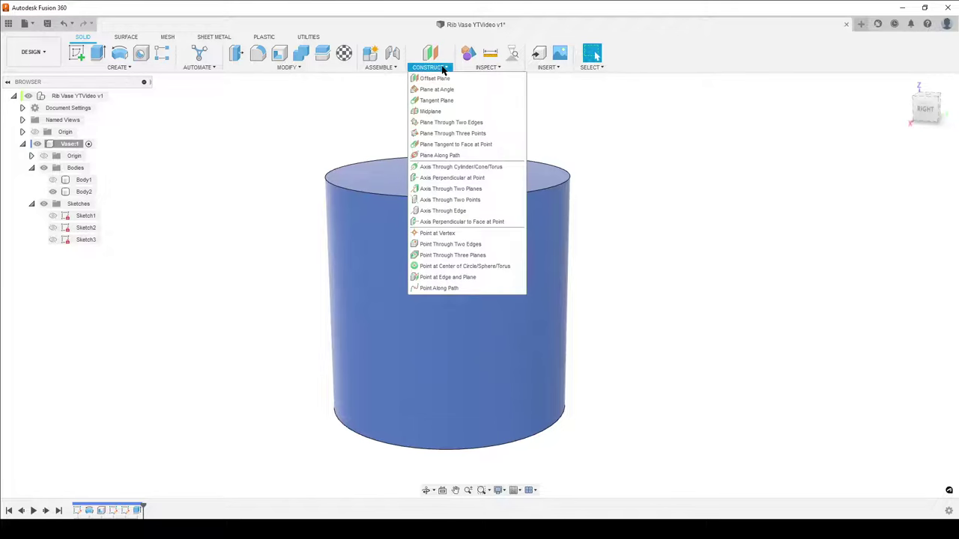
left_click(456, 103)
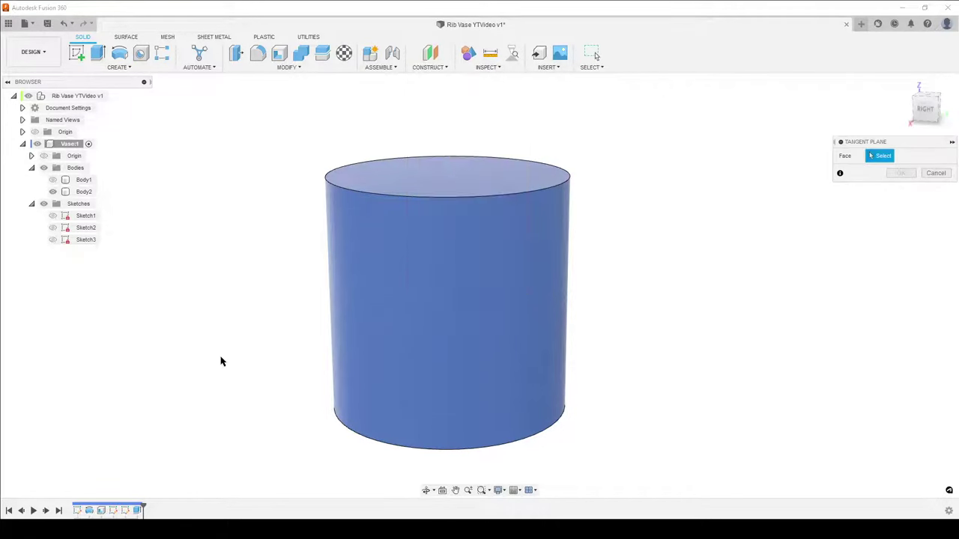
left_click(467, 297)
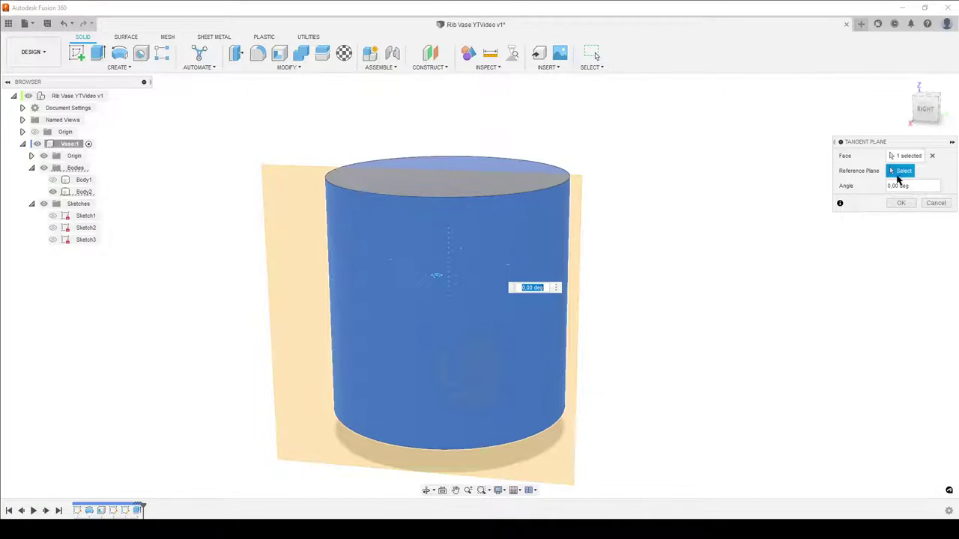
middle_click_drag(734, 355, 696, 360, "shift")
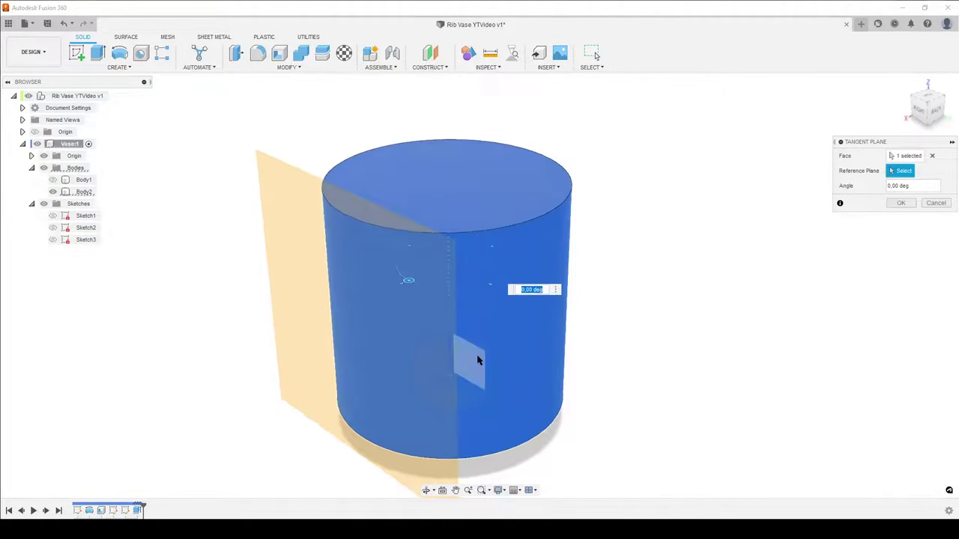
left_click(478, 361)
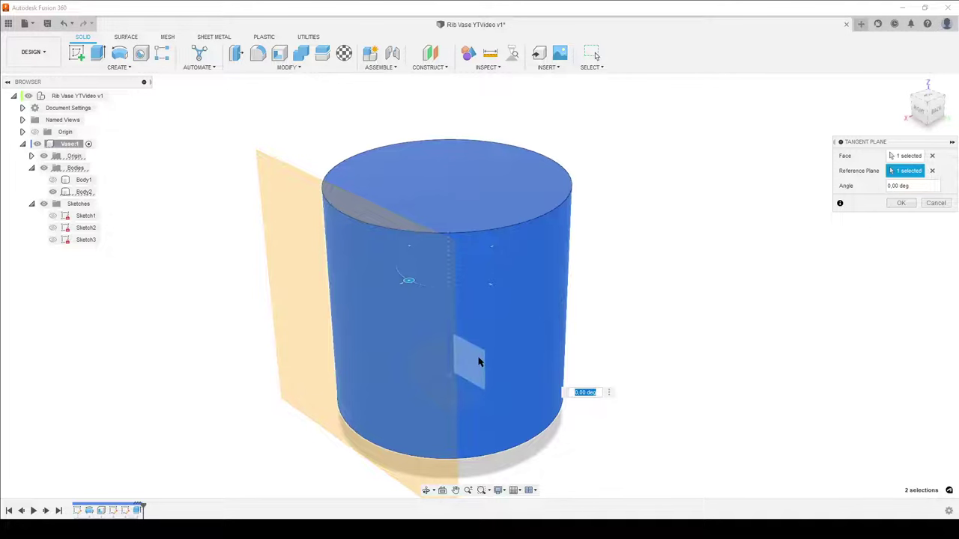
left_click(899, 203)
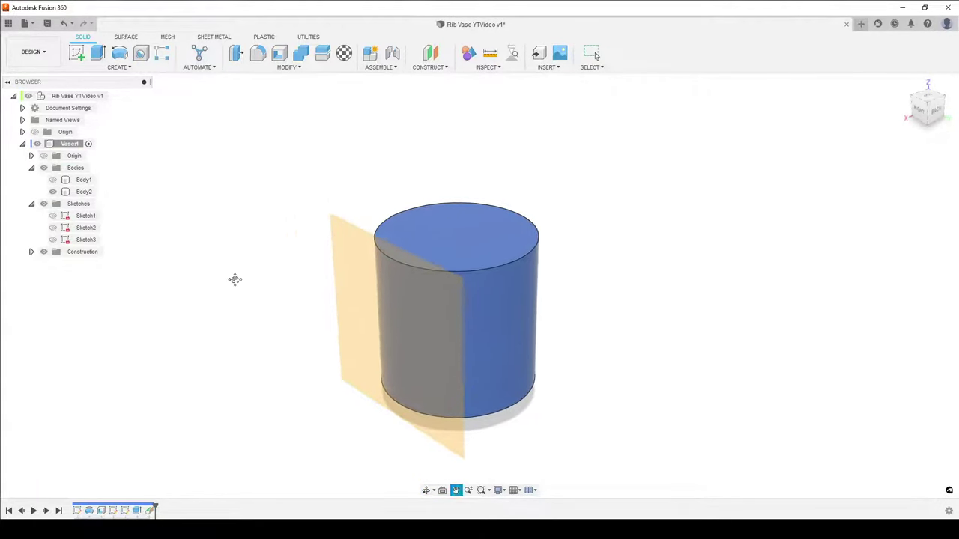
Start a sketch on the tangent plane, hide the cylinder Body2 and show Sketch3.
left_click(76, 52)
left_click(514, 273)
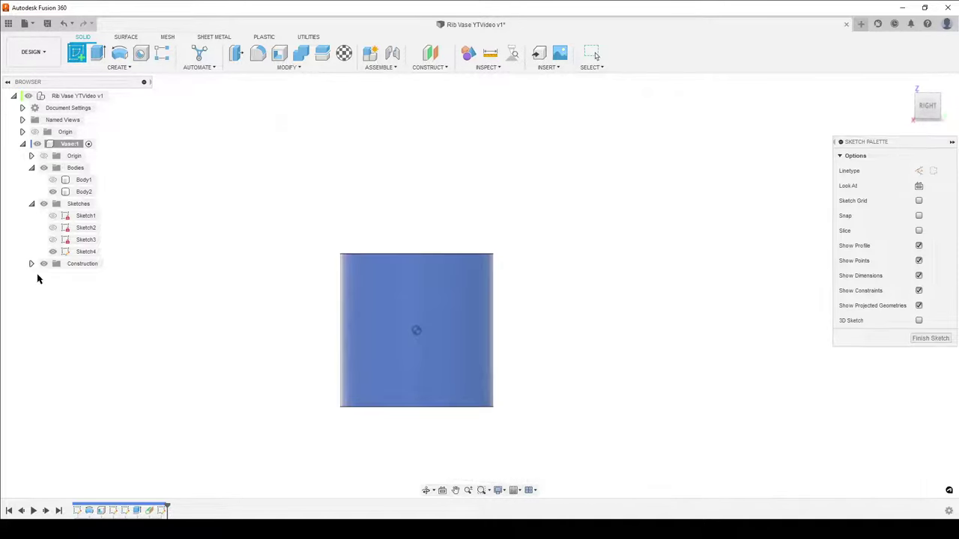
left_click(52, 192)
left_click(52, 191)
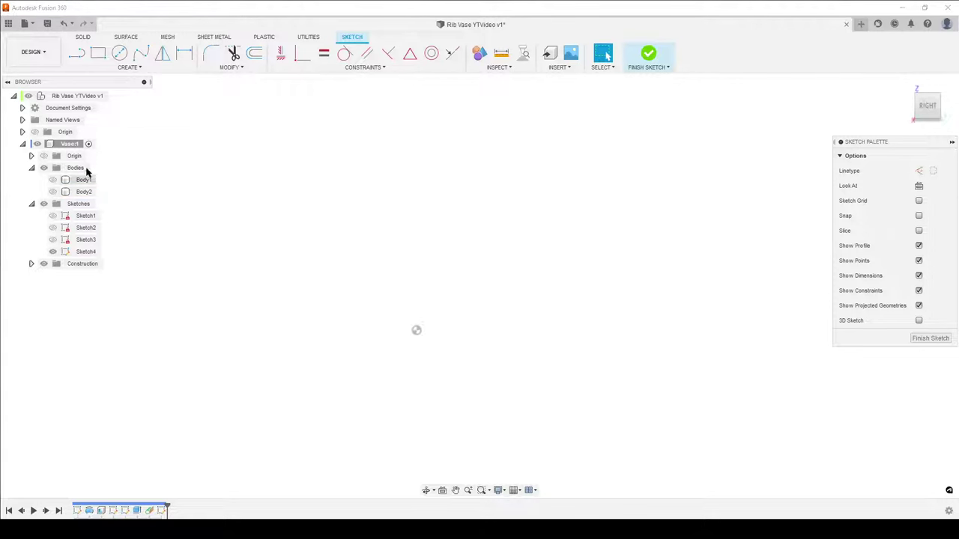
left_click(52, 240)
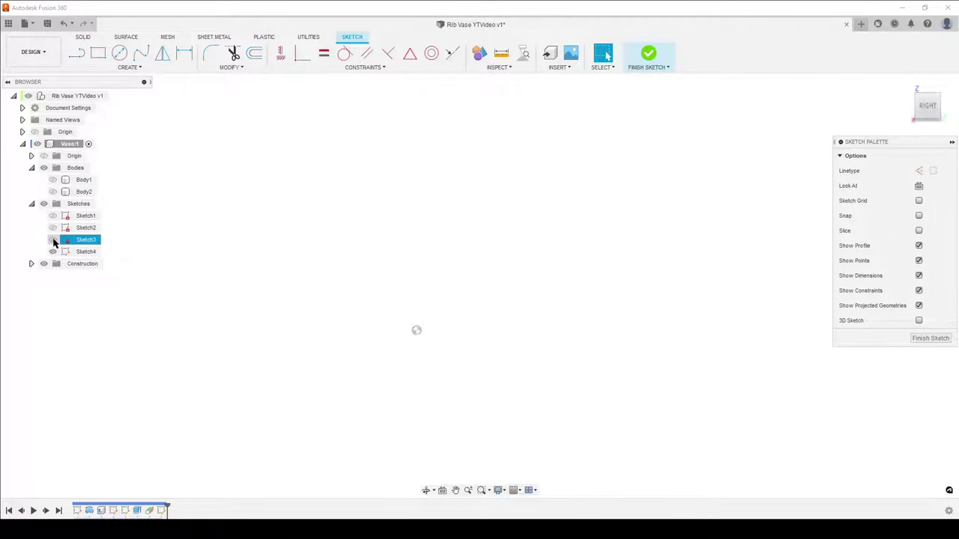
left_click(52, 240)
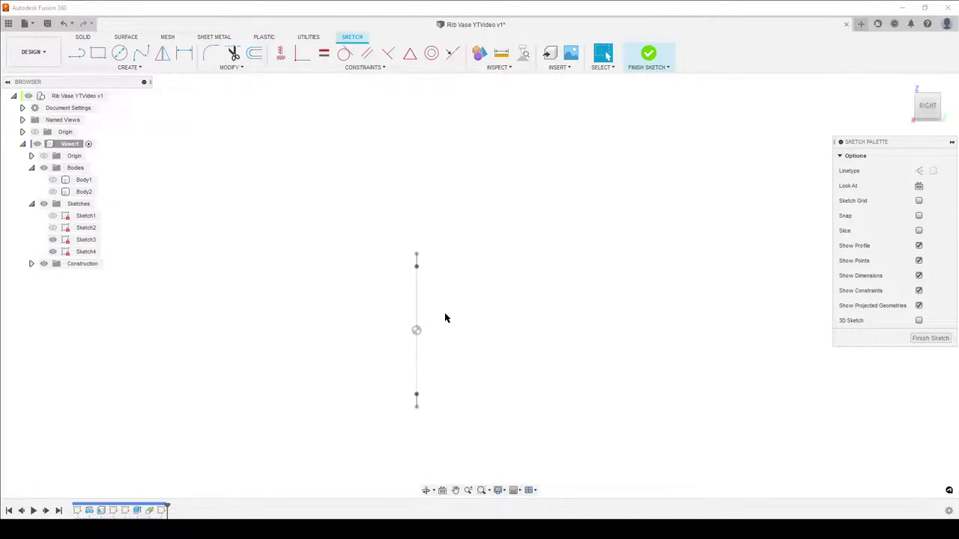
Project the topmost and lowest end points of Sketch3's line into the new sketch and hide Sketch3.
scroll(514, 332, "up", 1)
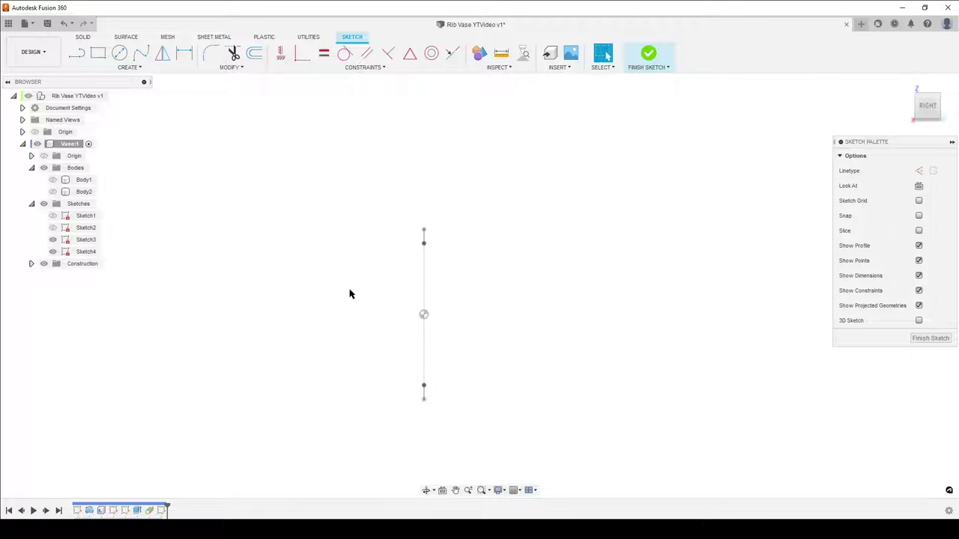
key("p")
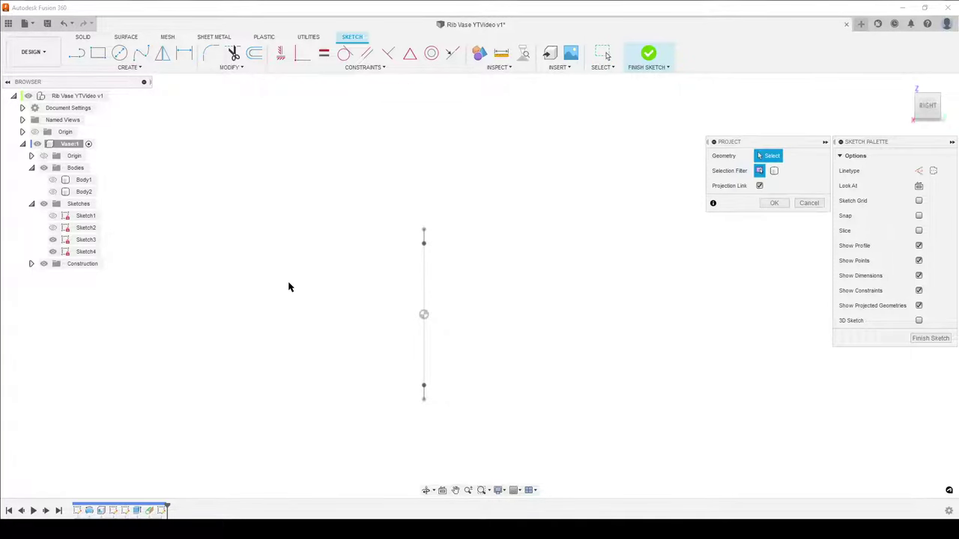
left_click(424, 230)
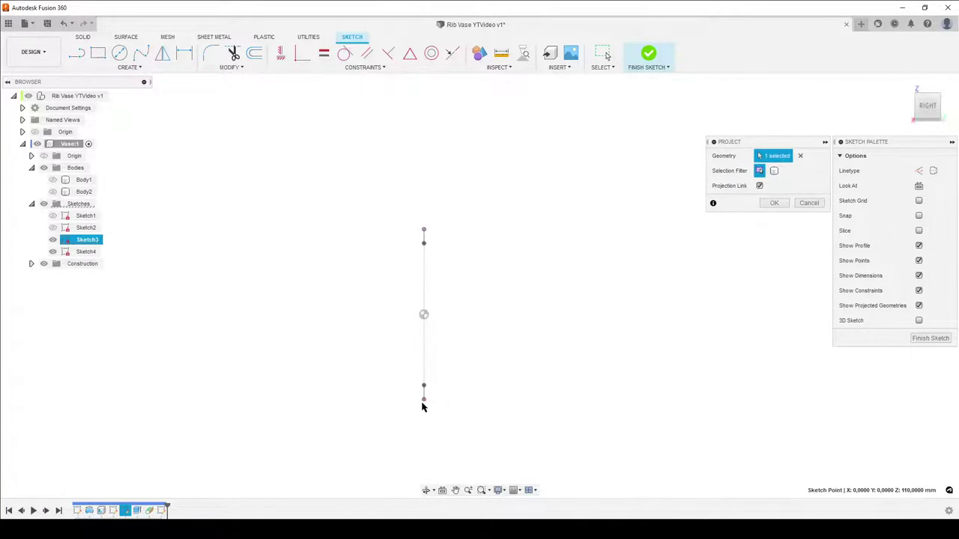
left_click(776, 203)
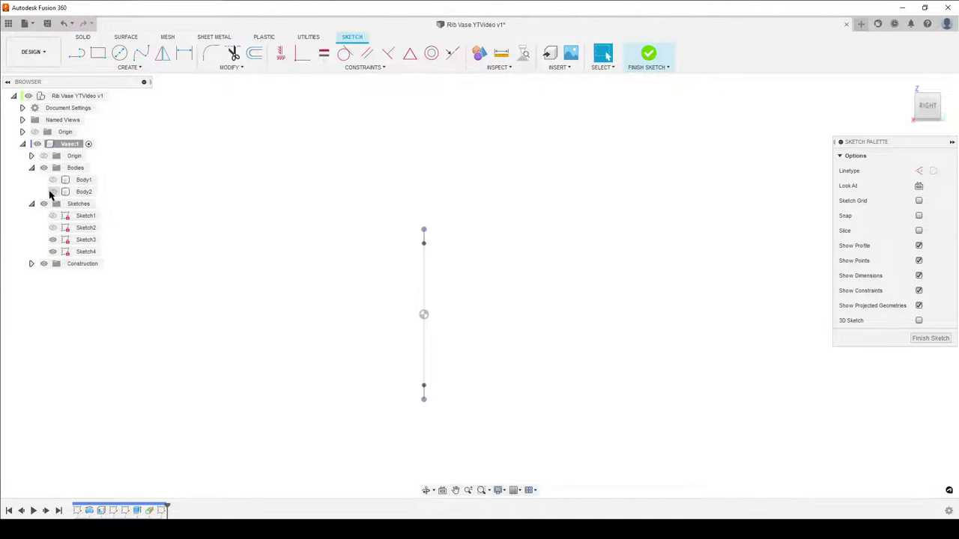
left_click(53, 239)
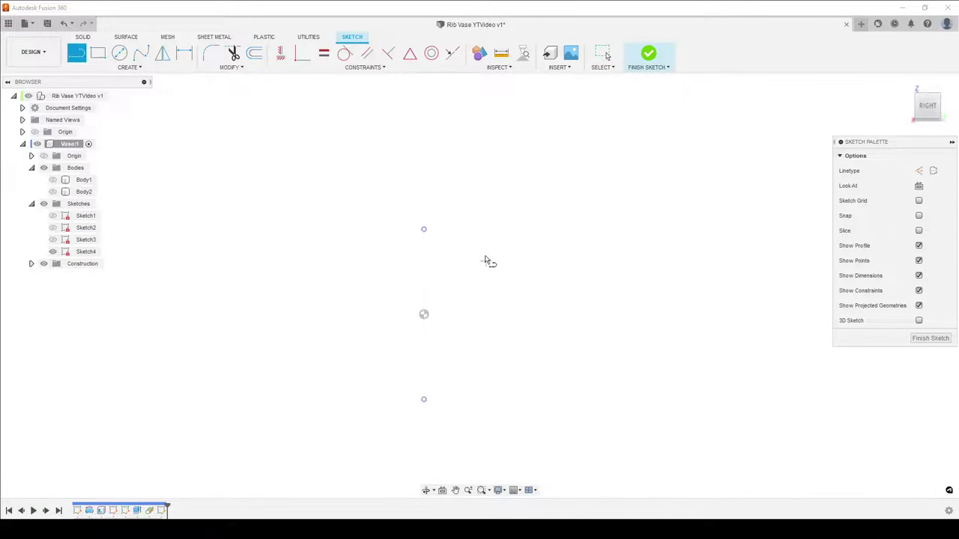
Draw a horizontal line rightward from the upper projected point and another, about 39 mm long, leftward from the lower projected point.
key("l")
left_click(424, 229)
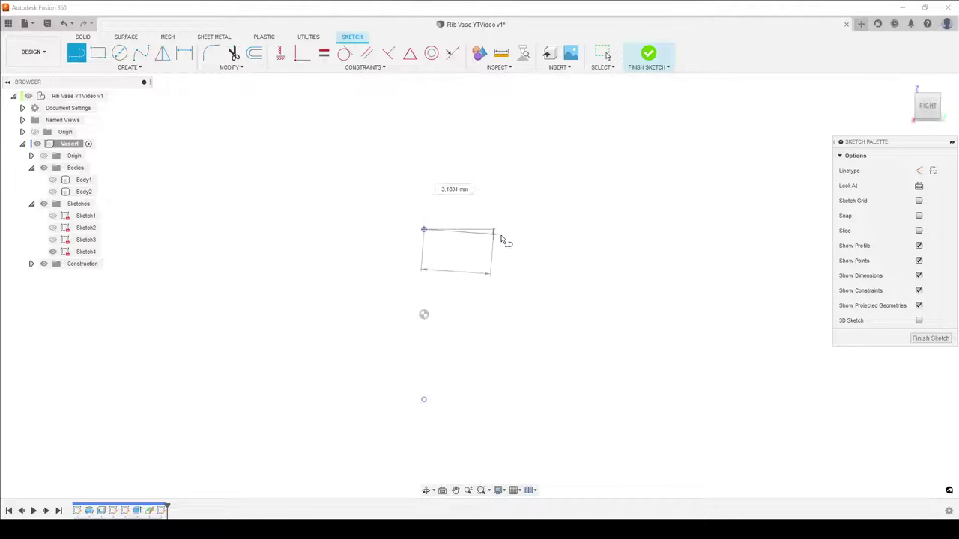
left_click(503, 230)
key("Escape")
key("l")
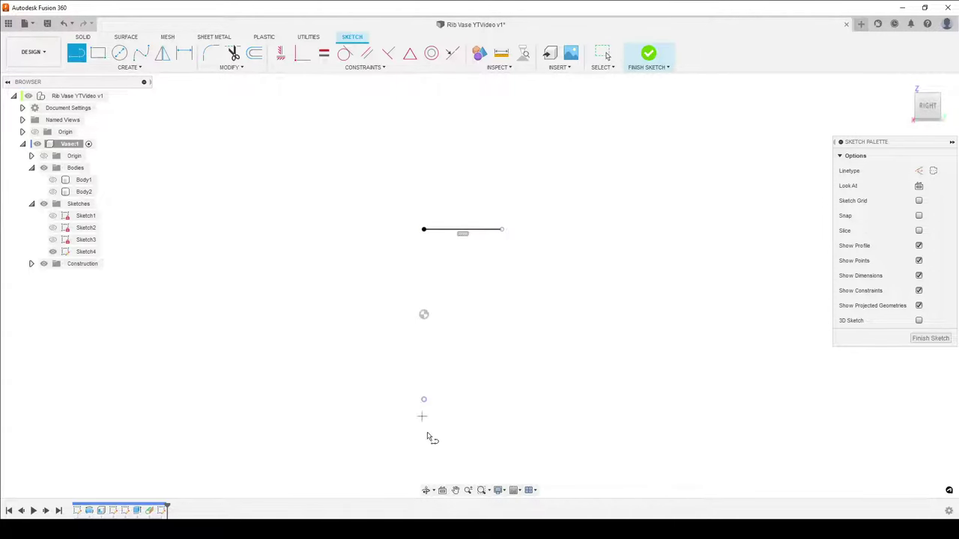
left_click(424, 401)
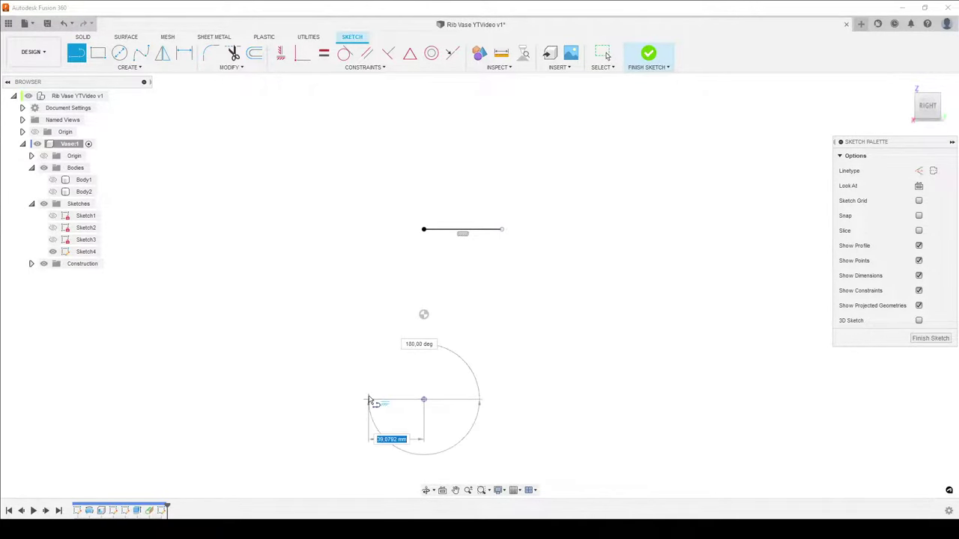
left_click(368, 399)
key("Escape")
Constrain the upper and lower horizontal lines to equal length.
left_click(324, 53)
left_click(387, 405)
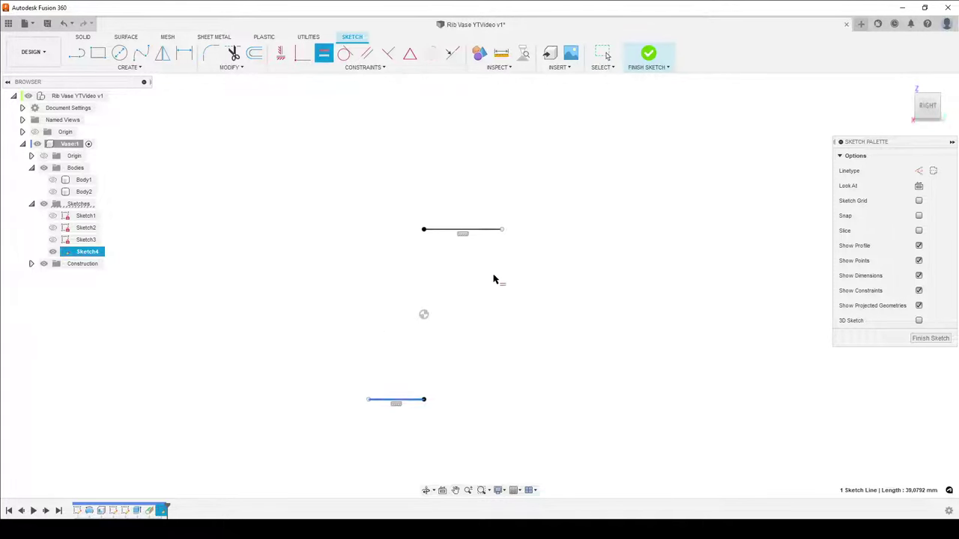
left_click(487, 229)
middle_click_drag(508, 372, 519, 362)
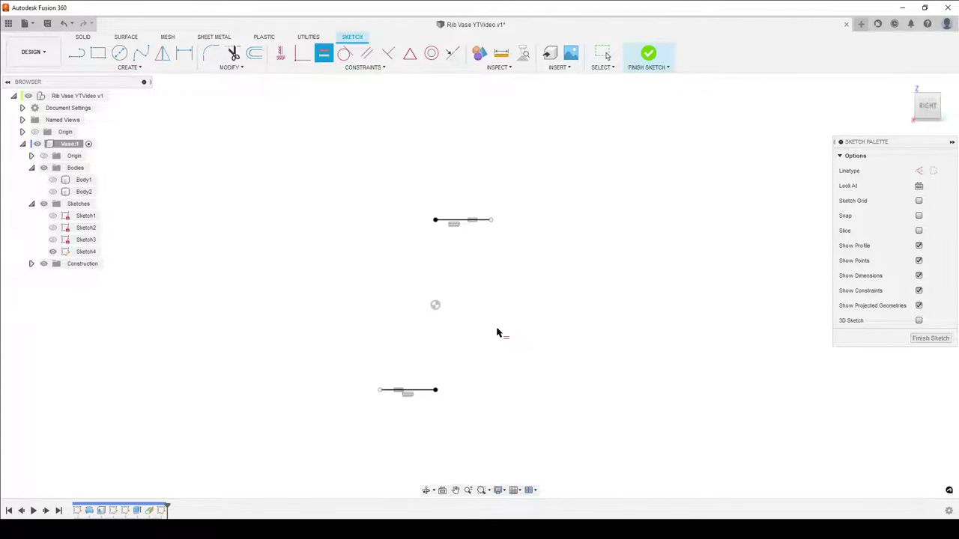
Dimension the horizontal distance between the two lines' outer end points as 30/360*cylOD*PI and finish the sketch.
key("d")
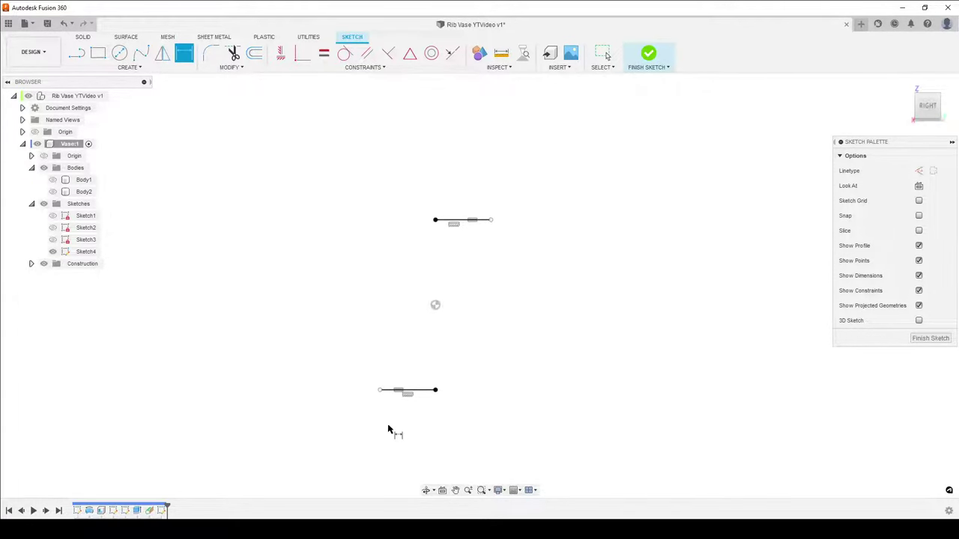
left_click(381, 391)
left_click(497, 224)
left_click(442, 447)
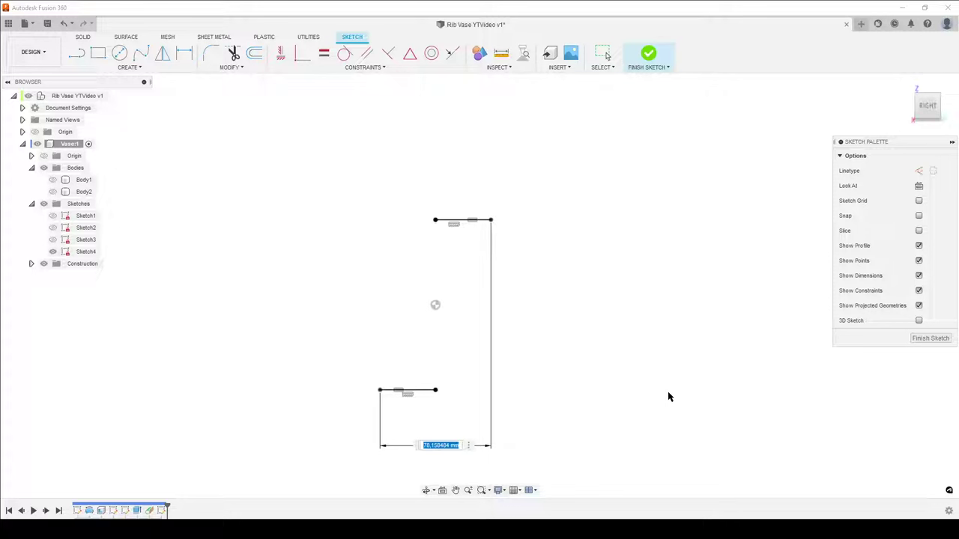
type("30/360*")
type("cy")
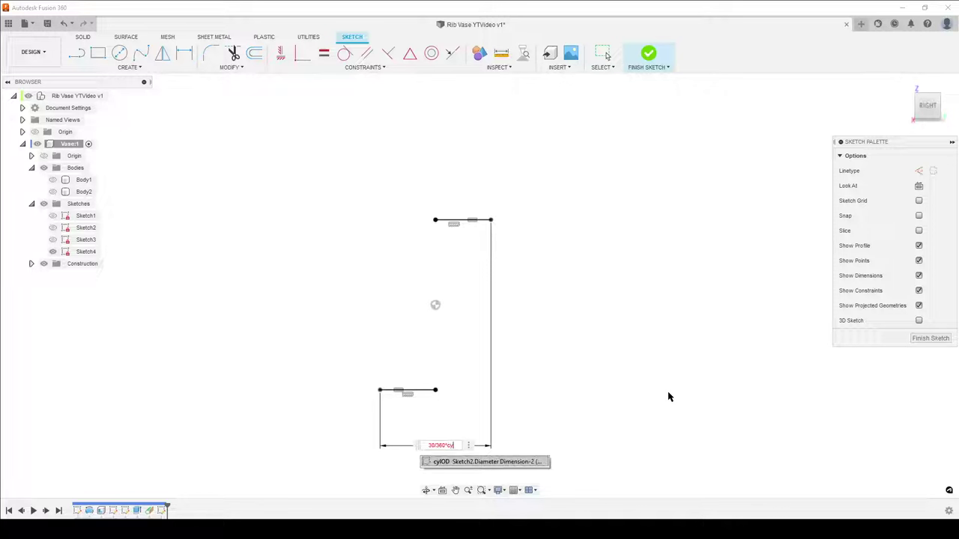
key("Return")
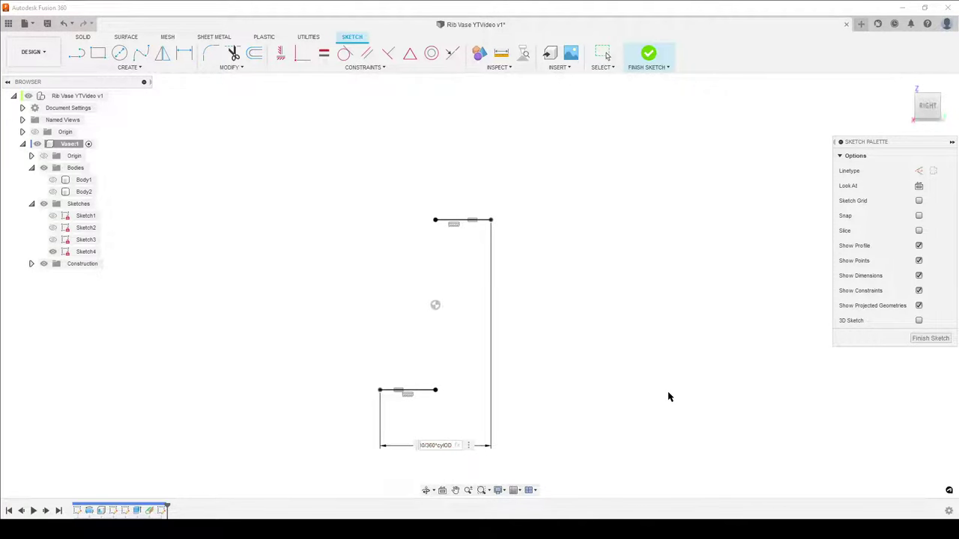
type("*PI")
left_click(934, 338)
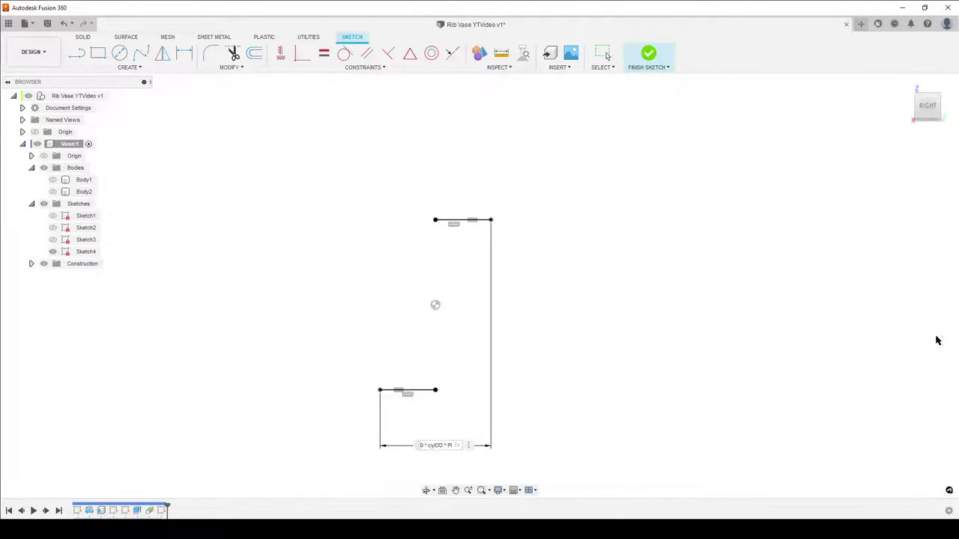
Reopen Sketch4 and examine the expression of its horizontal dimension, leaving the value as entered.
double_click(161, 511)
scroll(550, 395, "up", 3)
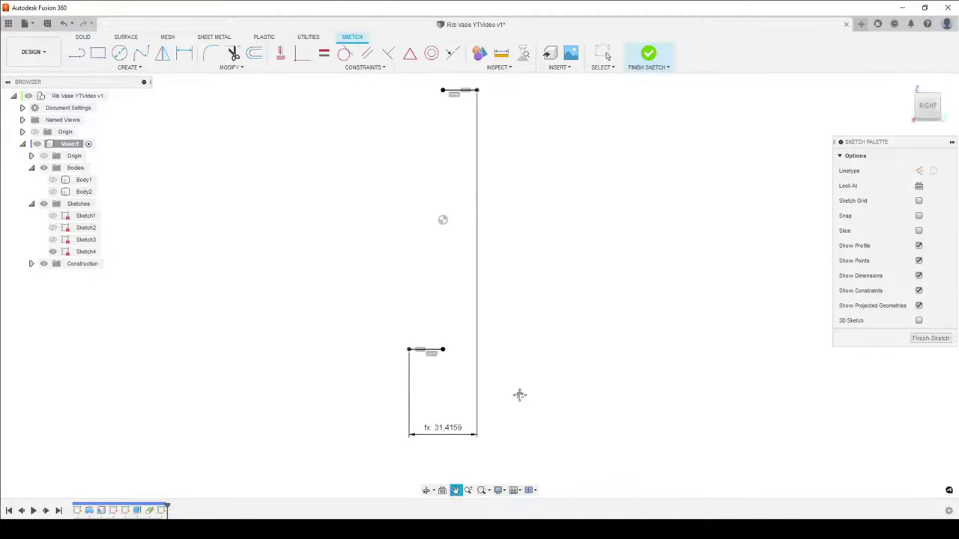
double_click(464, 431)
key("Return")
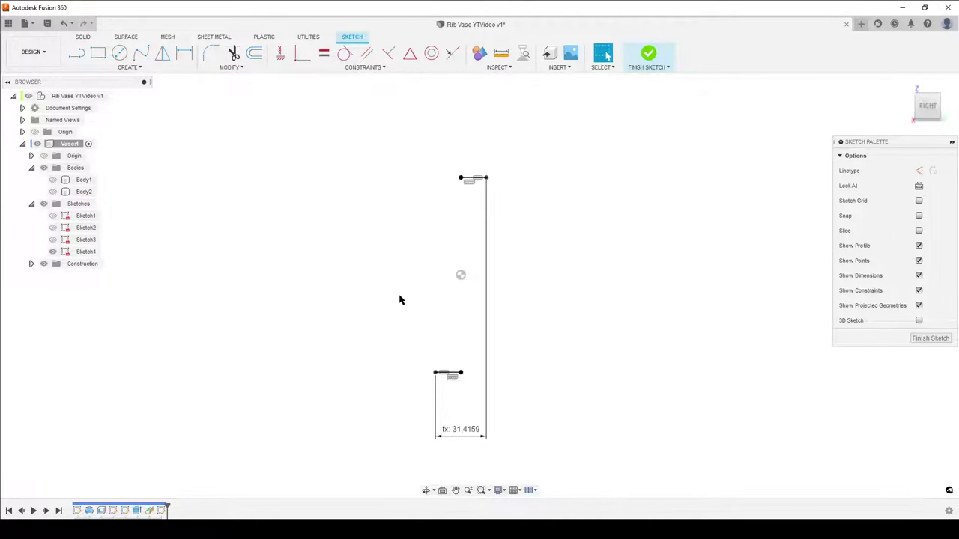
Draw a fit point spline from the lower line's outer end point to the upper line's outer end point.
left_click(139, 54)
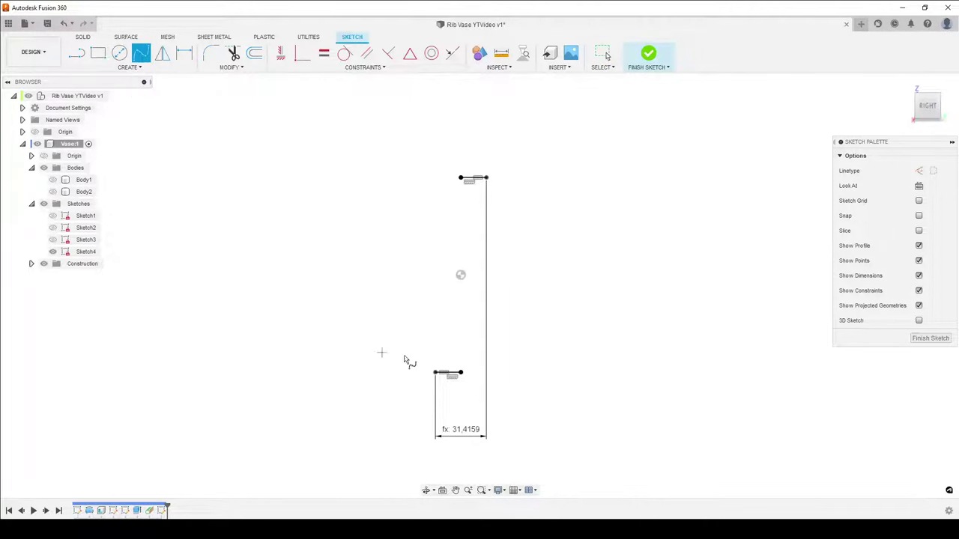
scroll(344, 307, "up", 1)
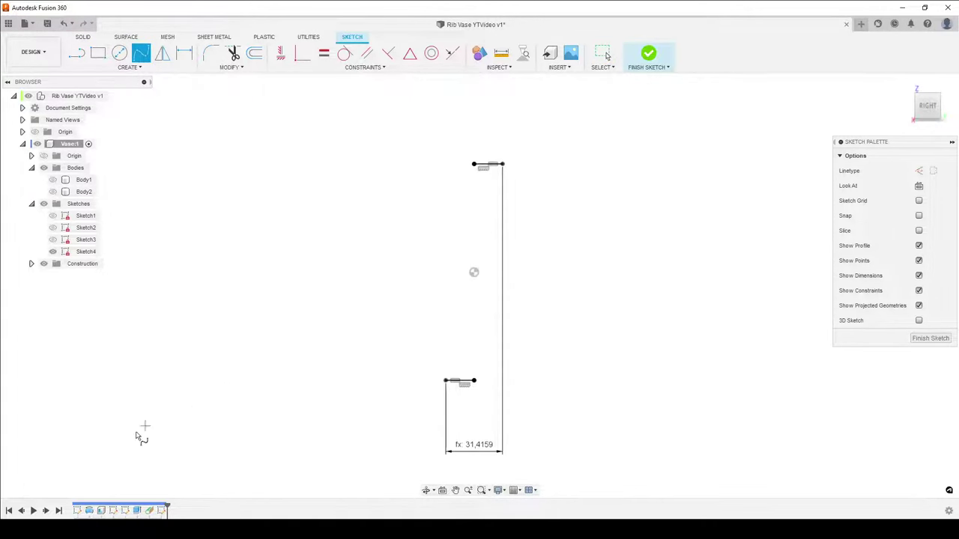
left_click(446, 381)
left_click(502, 164)
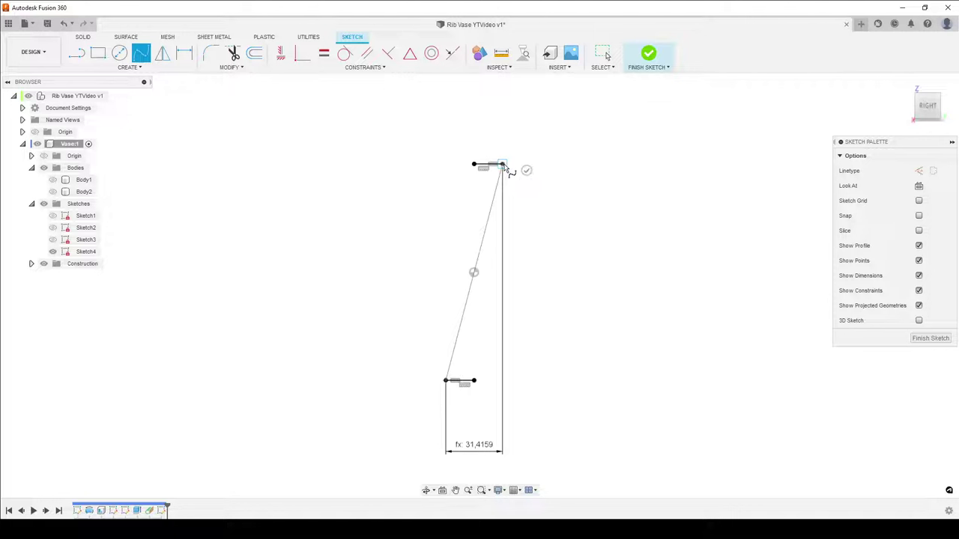
left_click(523, 170)
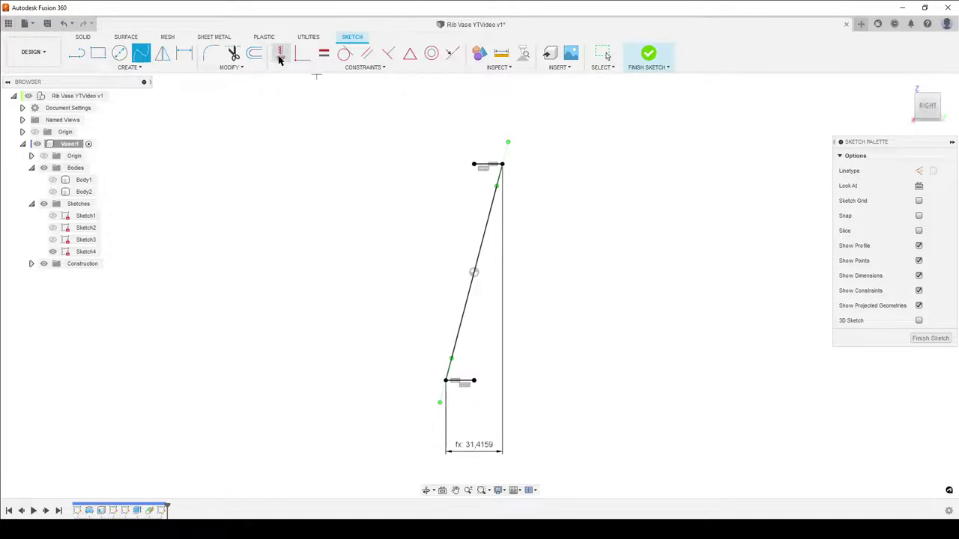
Constrain the tangent handle at the spline's lower end to vertical.
left_click(278, 59)
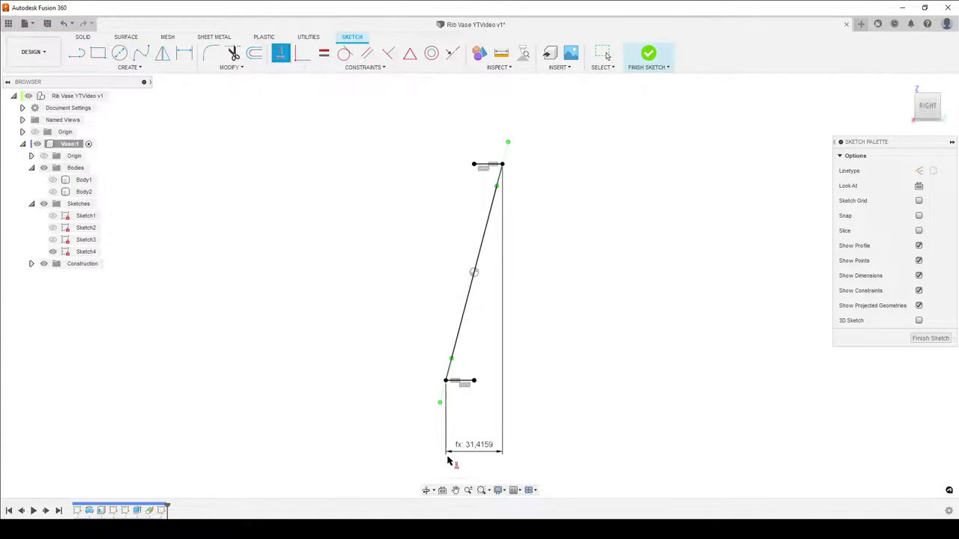
left_click(444, 393)
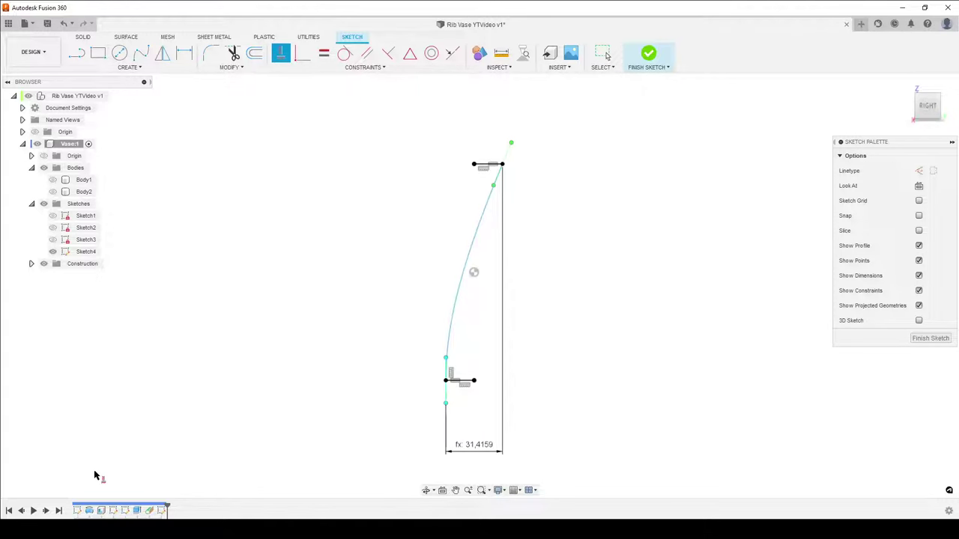
left_click(508, 155)
key("Escape")
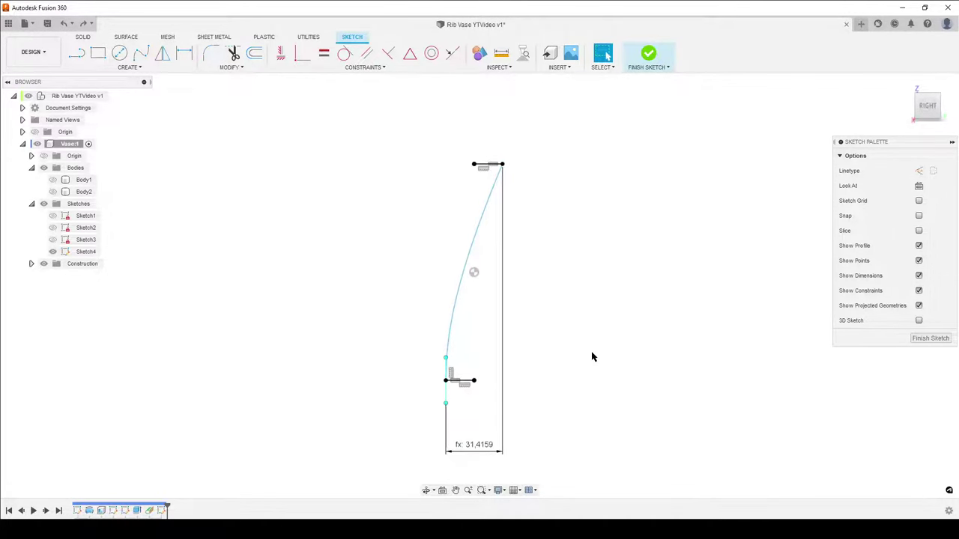
Offset the spline by 1 mm to form the second edge of the rib strip.
key("o")
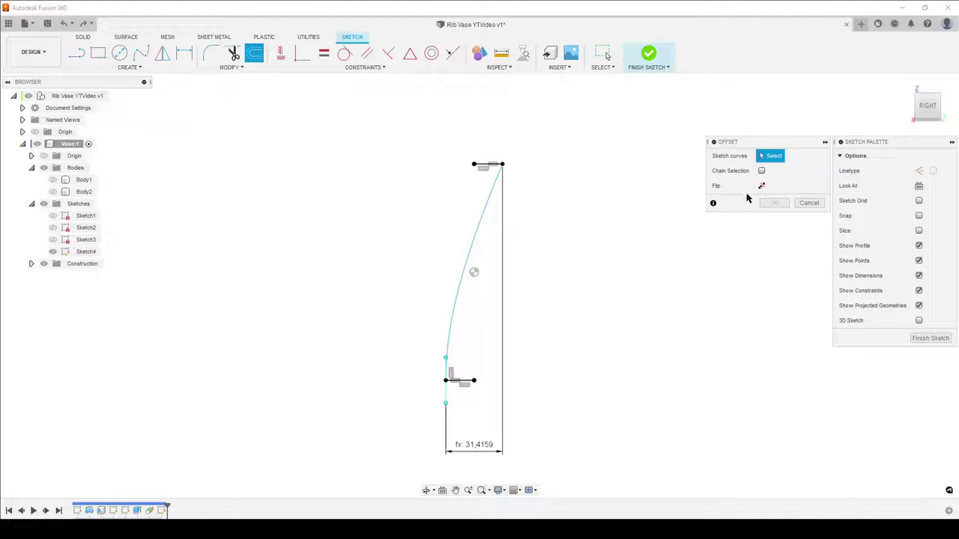
left_click(482, 222)
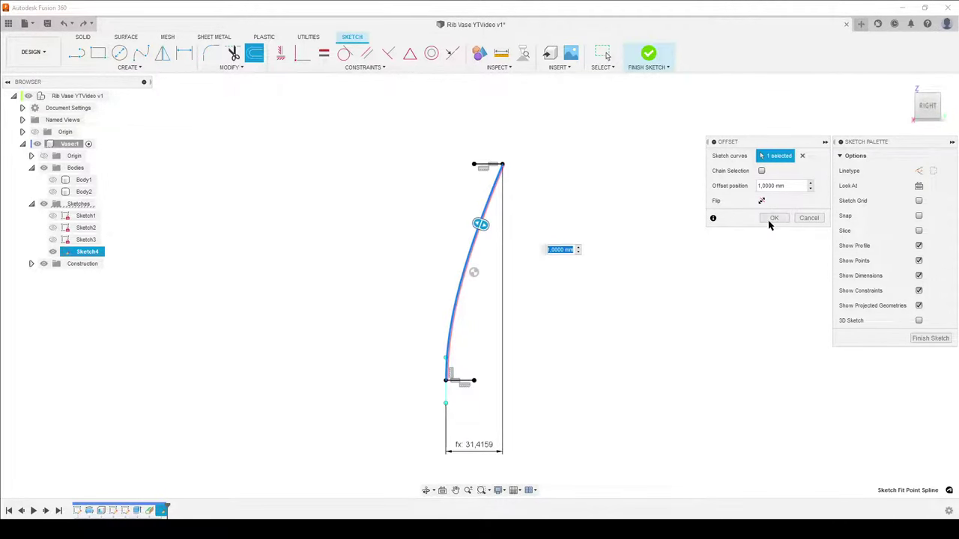
scroll(468, 259, "up", 5)
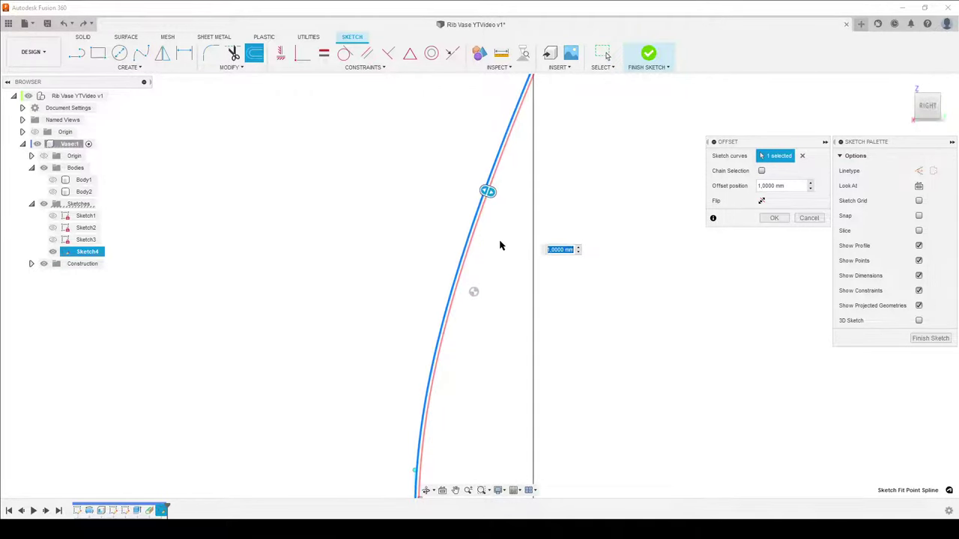
left_click(774, 217)
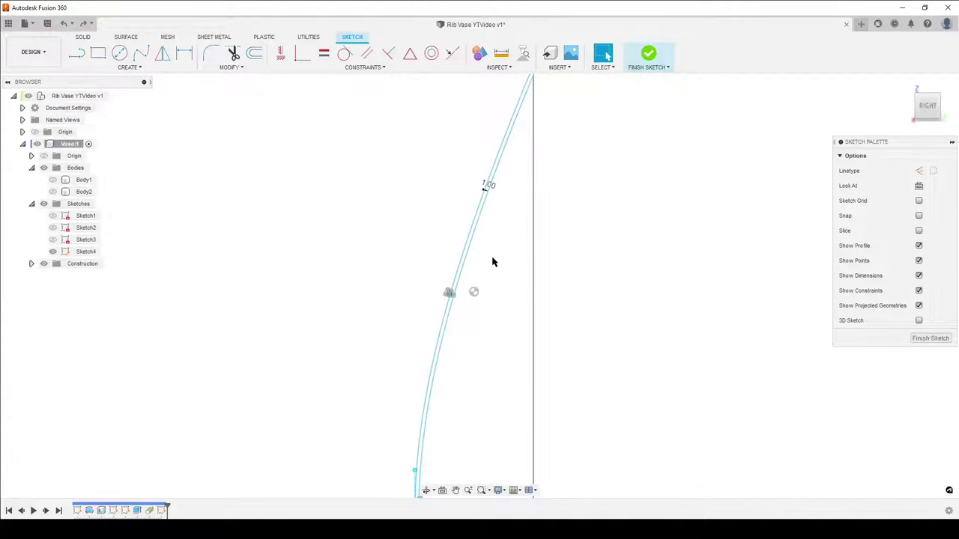
Move the 1 mm offset dimension clear of the two curves.
scroll(492, 270, "down", 3)
scroll(495, 227, "up", 3)
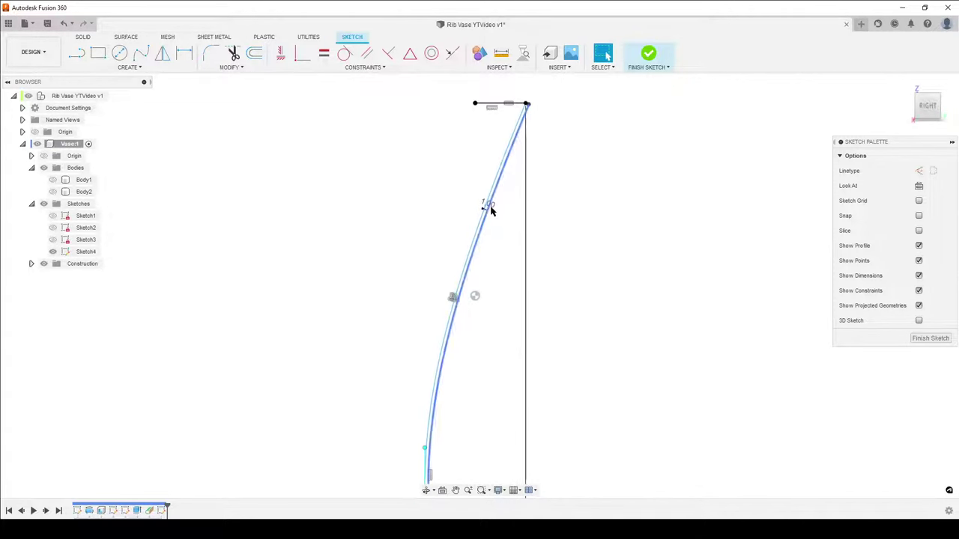
scroll(485, 207, "up", 5)
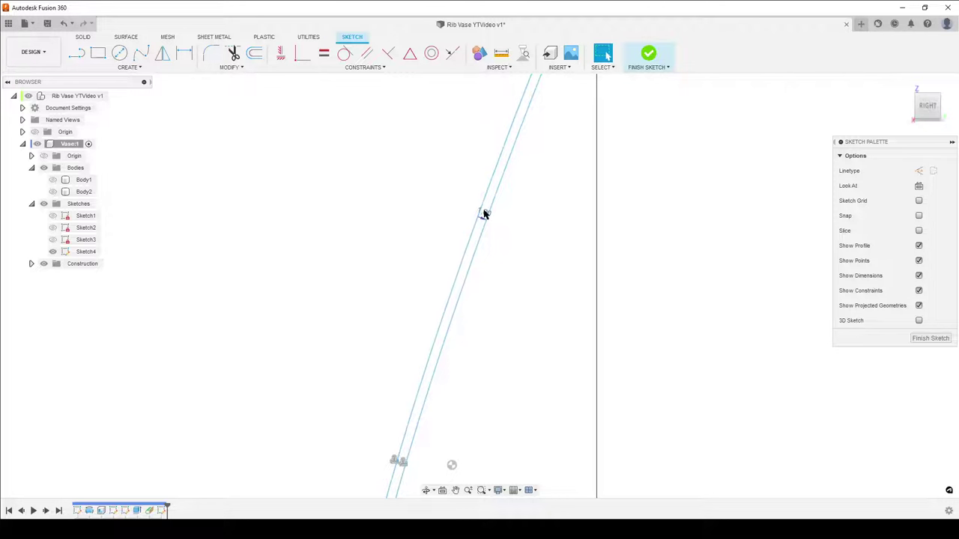
left_click_drag(486, 210, 275, 214)
scroll(536, 300, "down", 6)
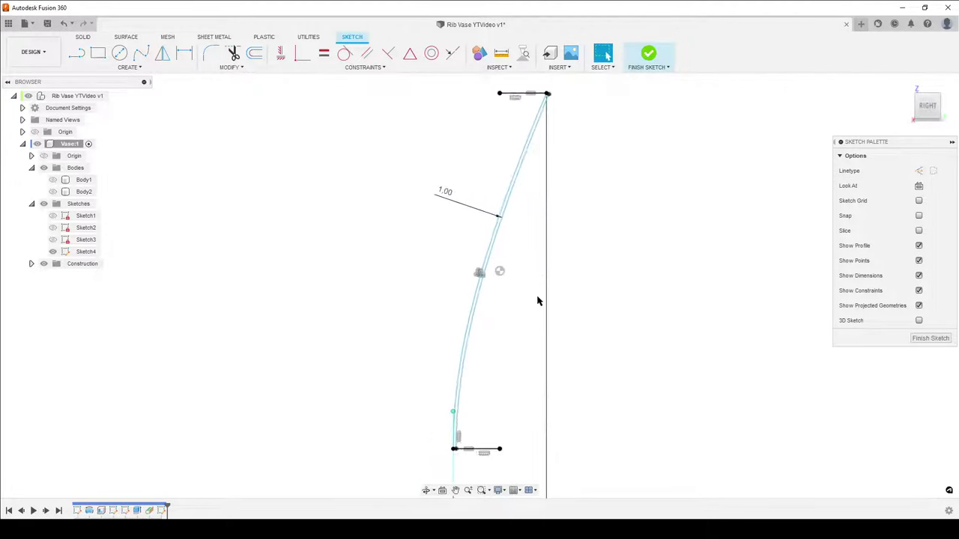
Close the gap between the upper ends of the two curves with a line and finish the sketch.
scroll(591, 417, "up", 3)
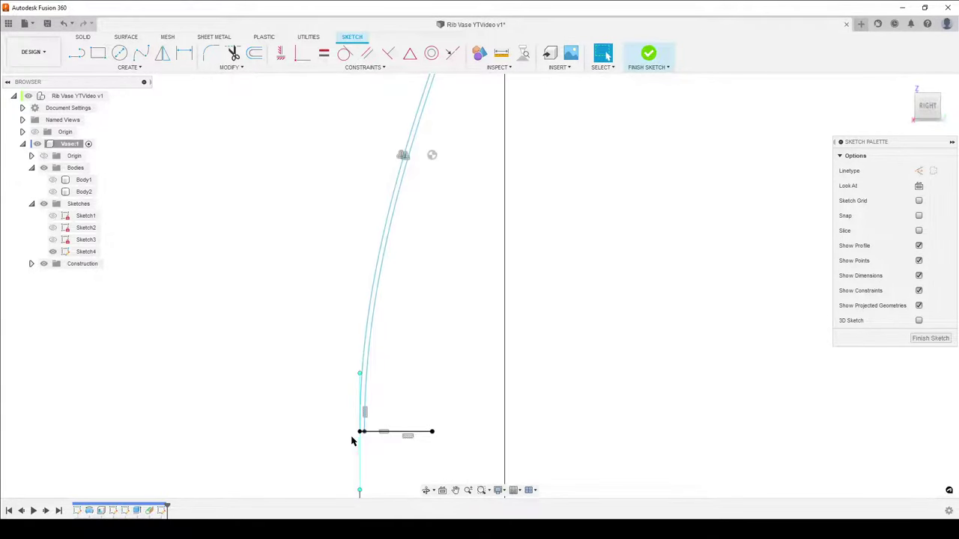
scroll(592, 247, "down", 3)
scroll(497, 235, "up", 5)
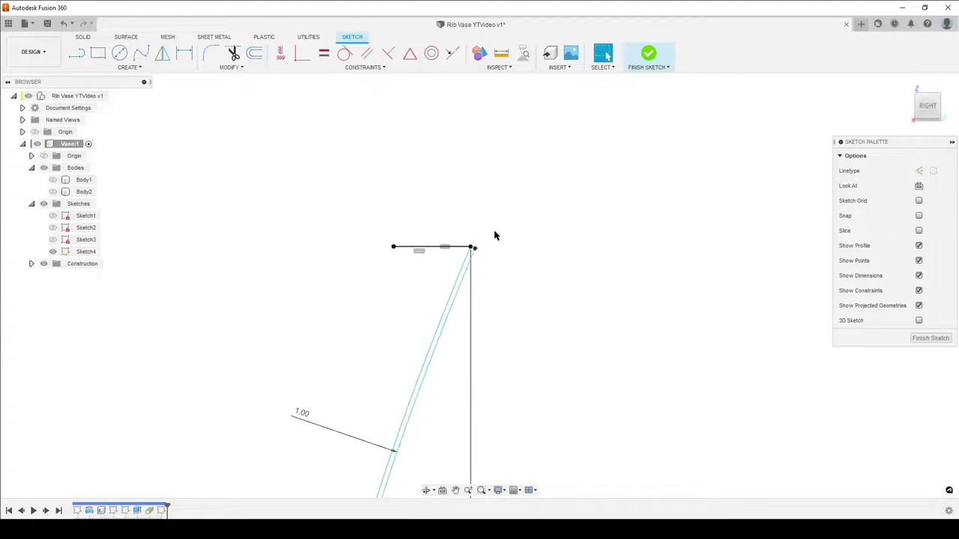
key("l")
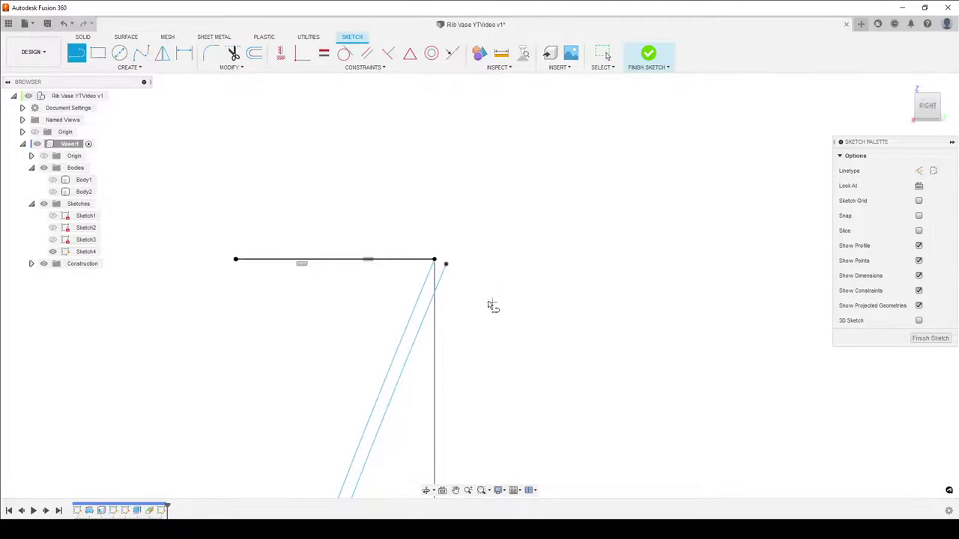
scroll(610, 289, "down", 5)
middle_click_drag(617, 377, 558, 182)
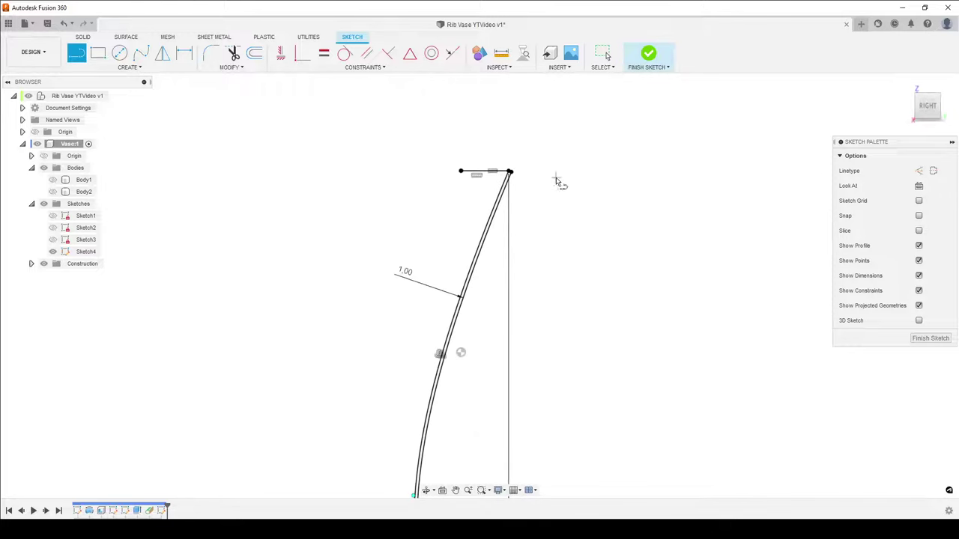
left_click(932, 338)
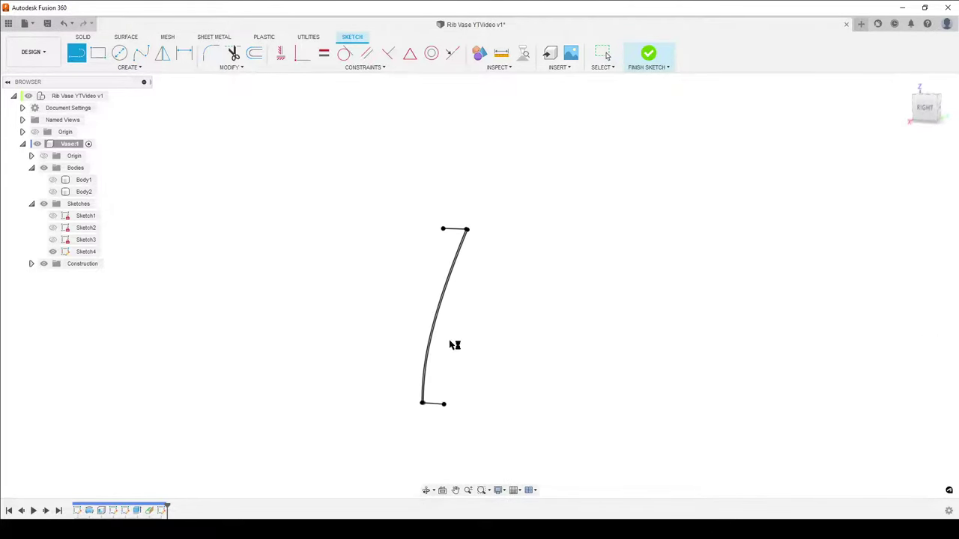
Show the cylinder body Body2 and select the narrow strip between the two curves as the Emboss profile.
left_click(52, 192)
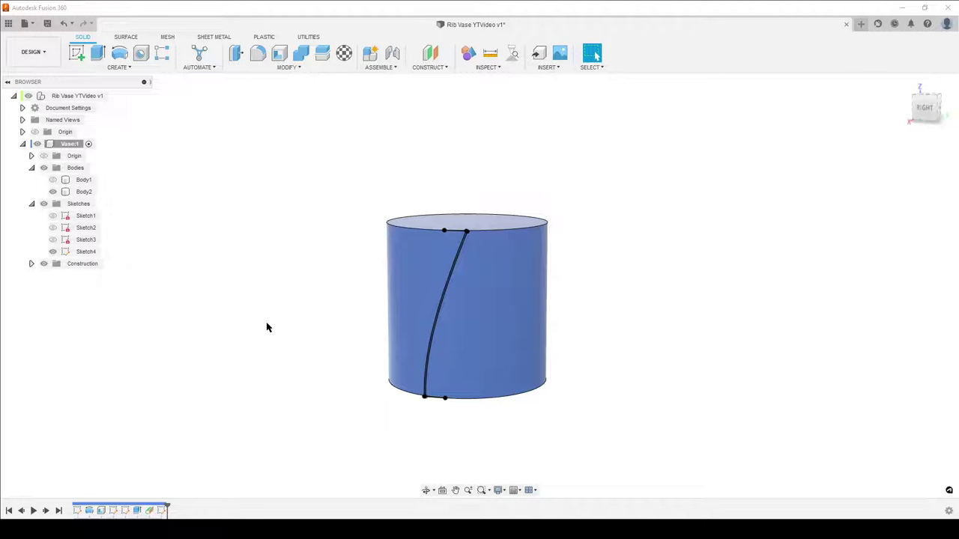
middle_click_drag(201, 340, 230, 358, "shift")
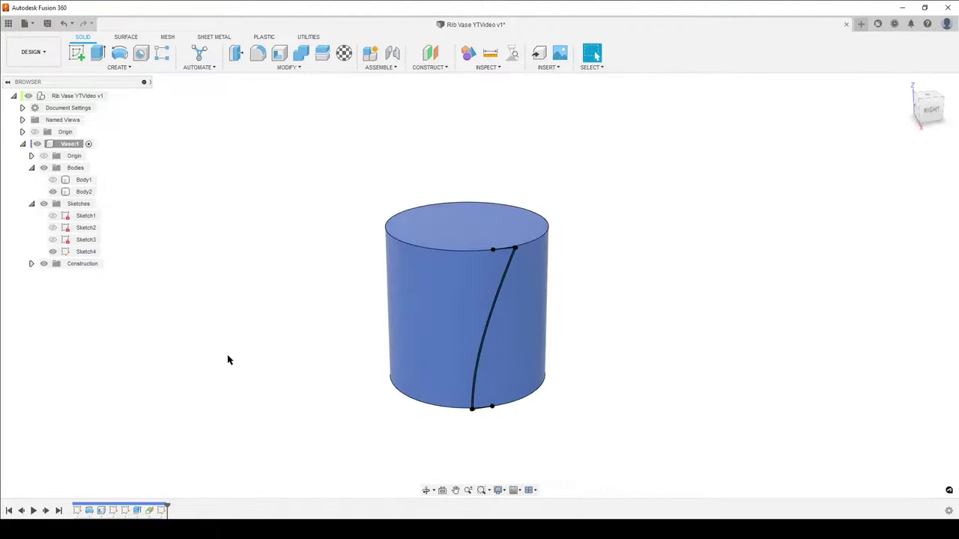
type("semb")
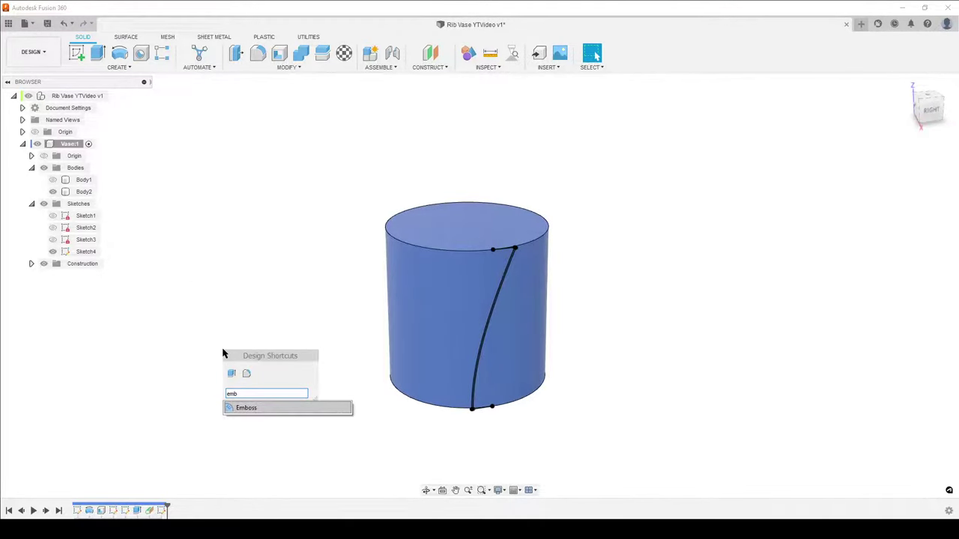
left_click(246, 407)
scroll(522, 338, "up", 6)
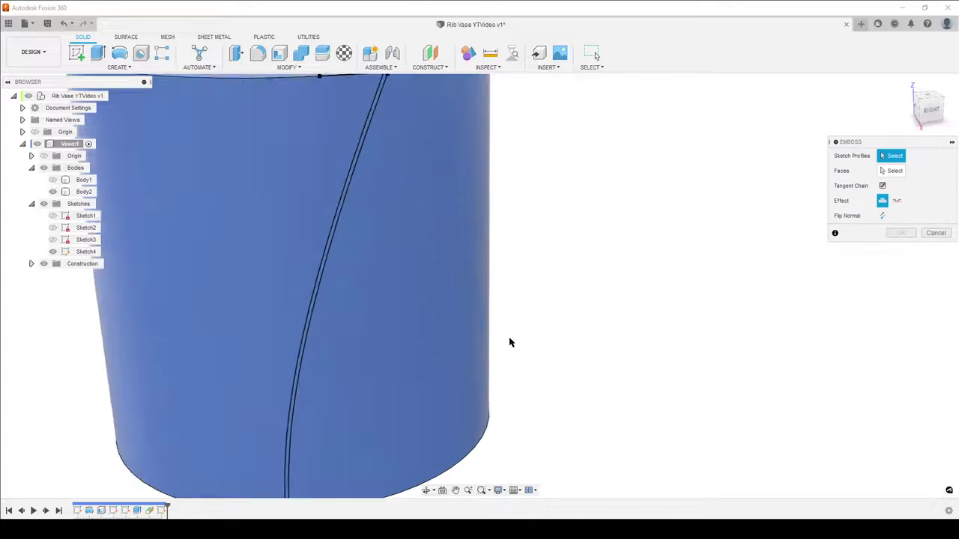
left_click(220, 228)
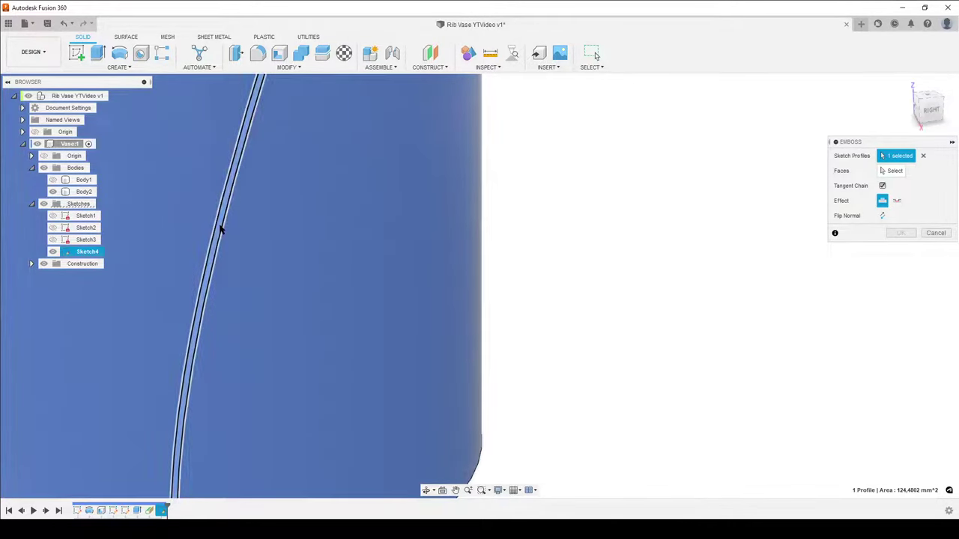
Emboss the strip onto the cylinder's curved outer face as a raised rib with a depth of 2 mm.
scroll(754, 274, "down", 6)
left_click(893, 170)
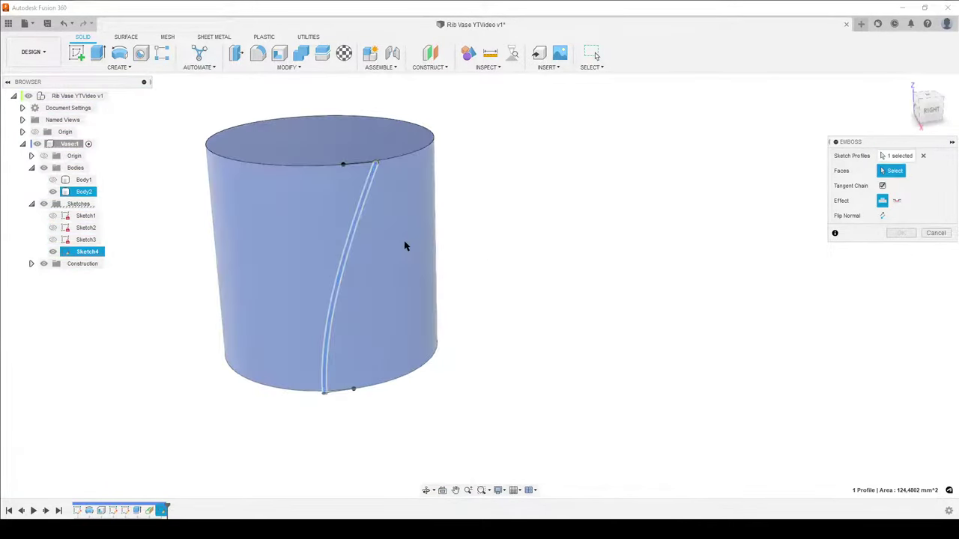
left_click(407, 244)
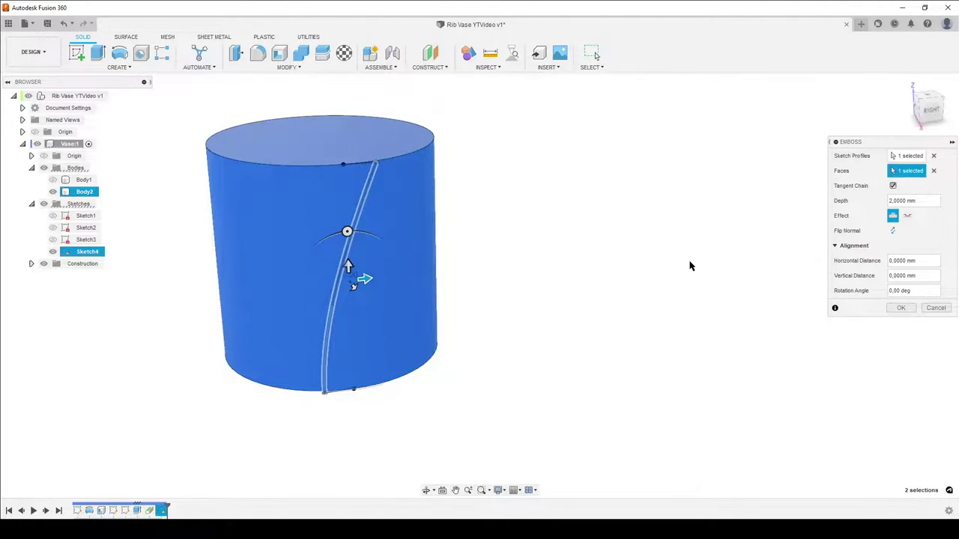
scroll(315, 320, "up", 3)
middle_click_drag(491, 324, 517, 354, "shift")
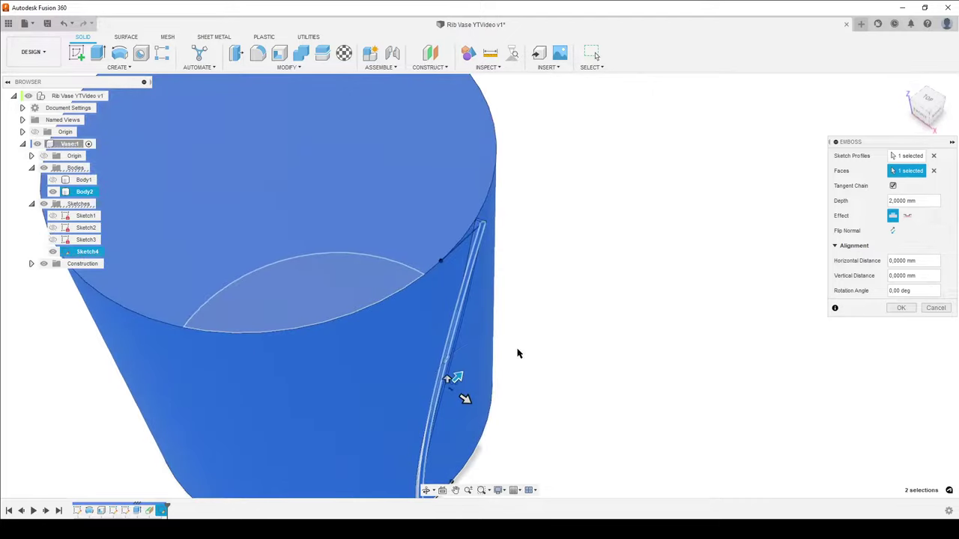
left_click(901, 308)
key("F6")
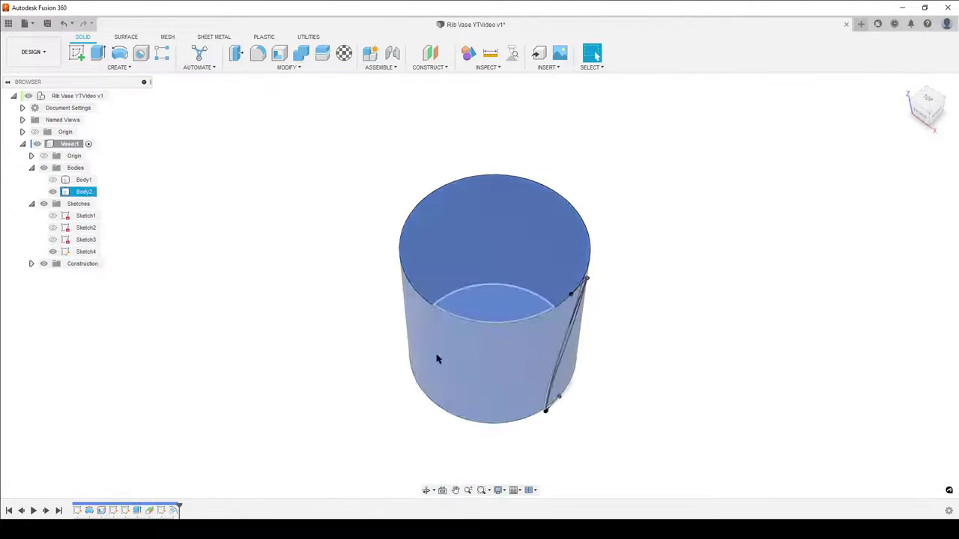
mouse_move(278, 325)
middle_mouse_down("shift")
mouse_move(208, 259)
mouse_move(194, 298)
middle_mouse_up("shift")
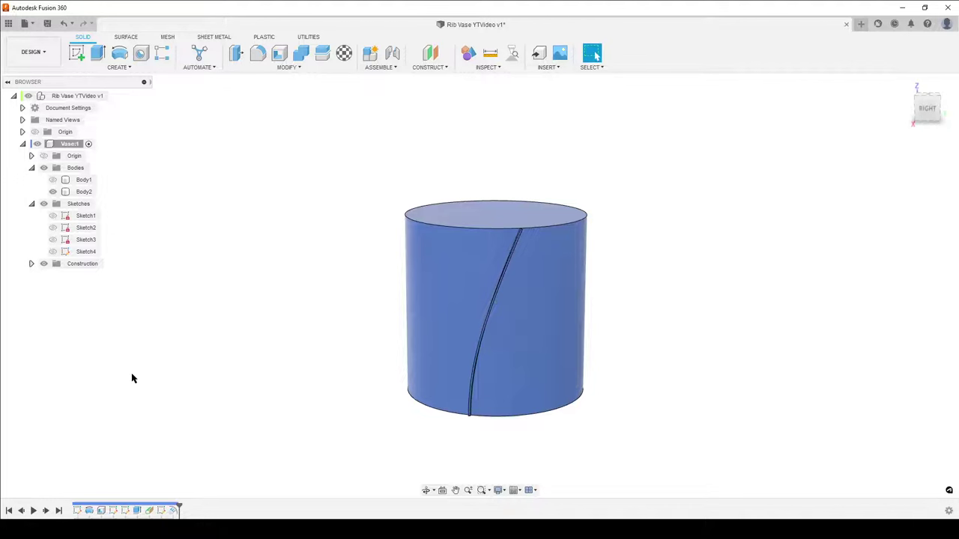
Show Sketch3, which holds the cylinder's vertical centre line.
left_click(47, 243)
left_click(51, 240)
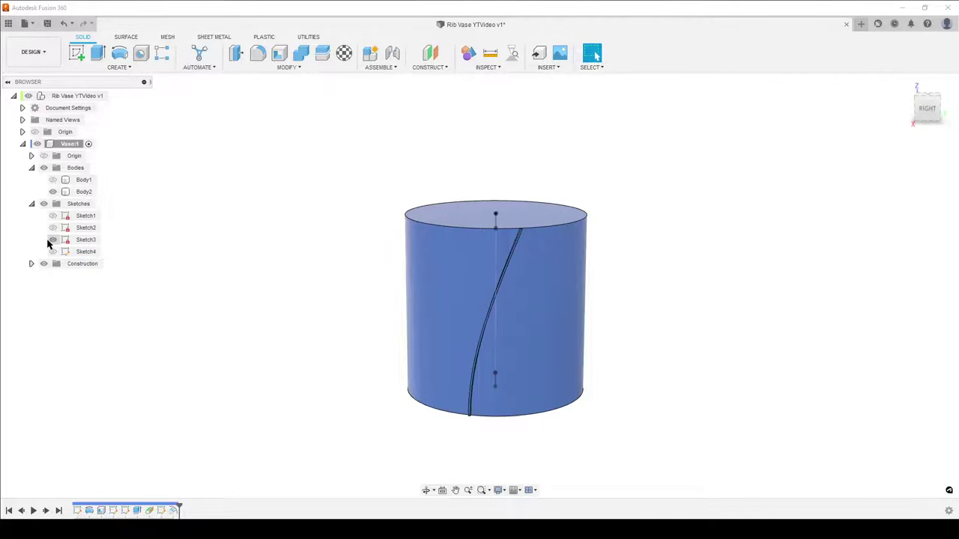
middle_click_drag(128, 386, 110, 391, "shift")
left_click(428, 343)
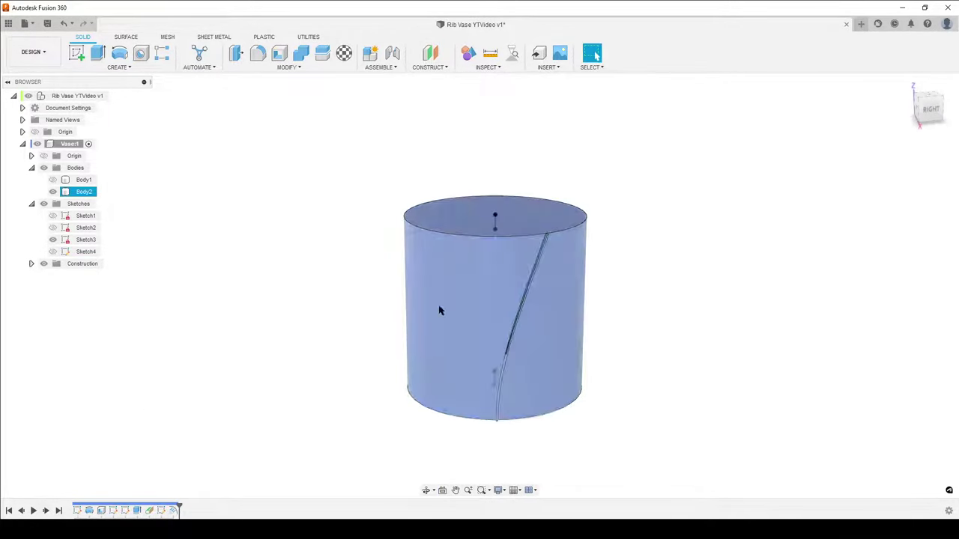
middle_click_drag(507, 296, 415, 433, "shift")
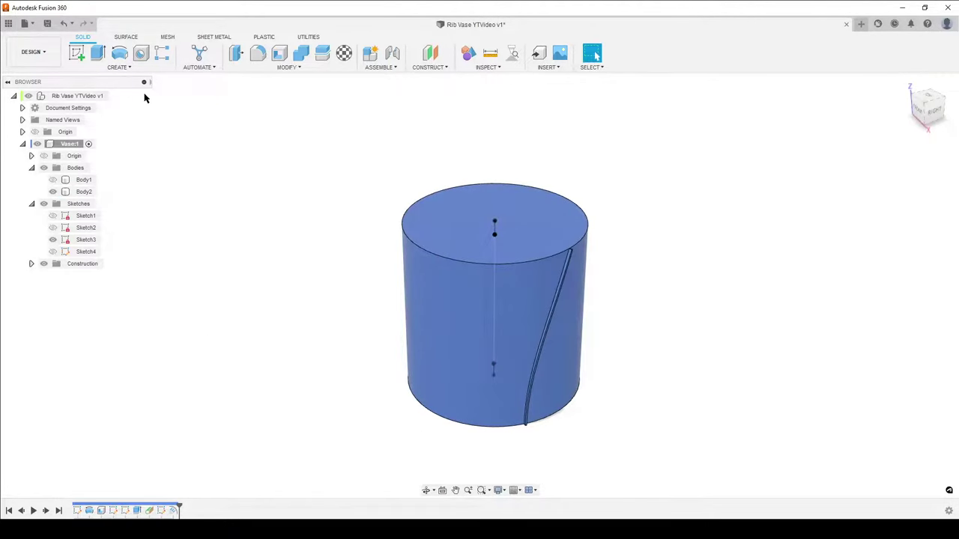
Start a surface Loft as a new body with the embossed rib's long side edge as the first profile.
left_click(124, 38)
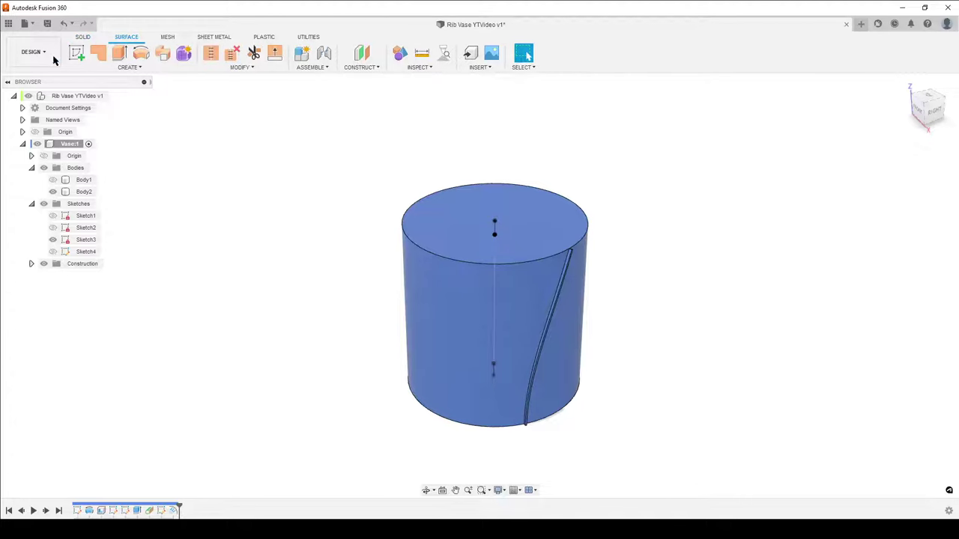
left_click(126, 68)
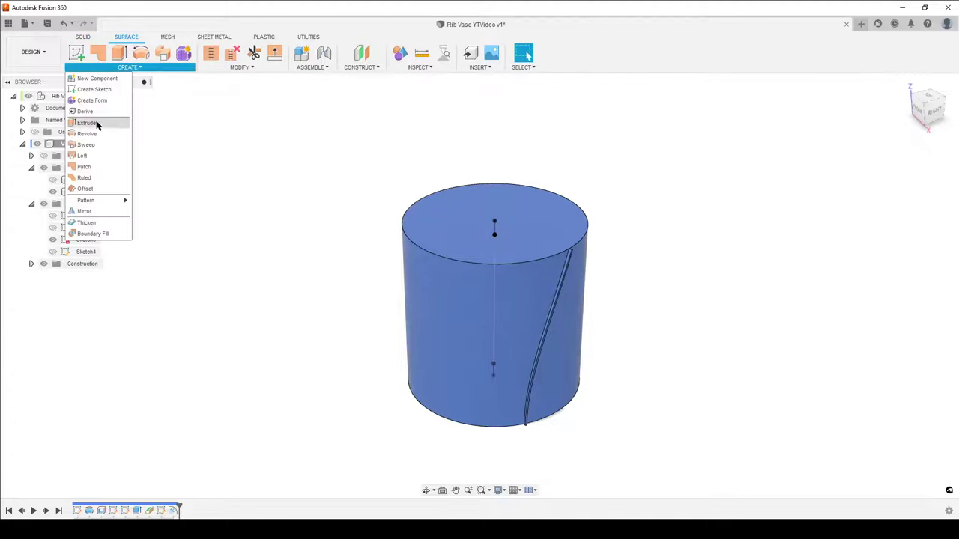
left_click(95, 155)
scroll(569, 290, "up", 3)
scroll(570, 290, "up", 4)
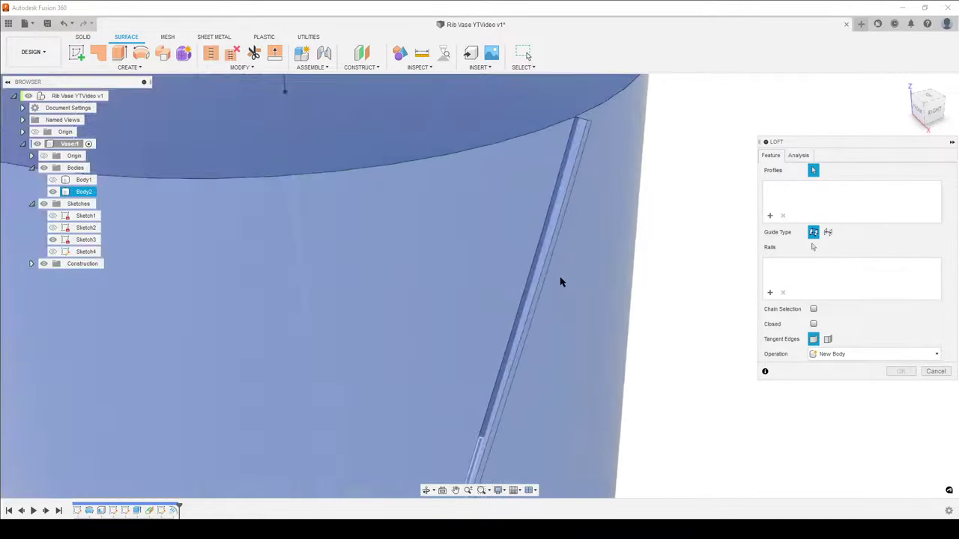
scroll(621, 337, "down", 5)
scroll(595, 295, "up", 3)
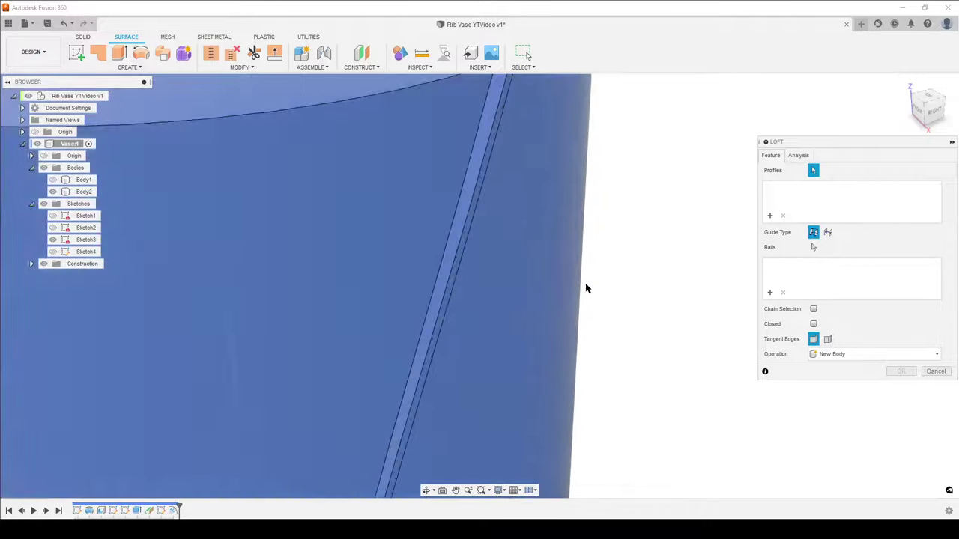
scroll(548, 231, "down", 5)
middle_click_drag(547, 232, 508, 256, "shift")
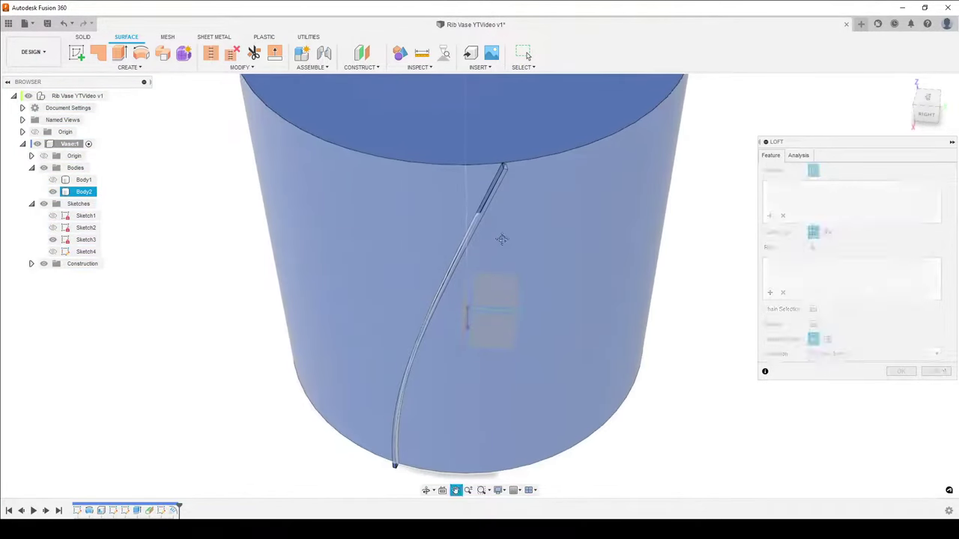
scroll(496, 240, "up", 8)
scroll(458, 302, "down", 6)
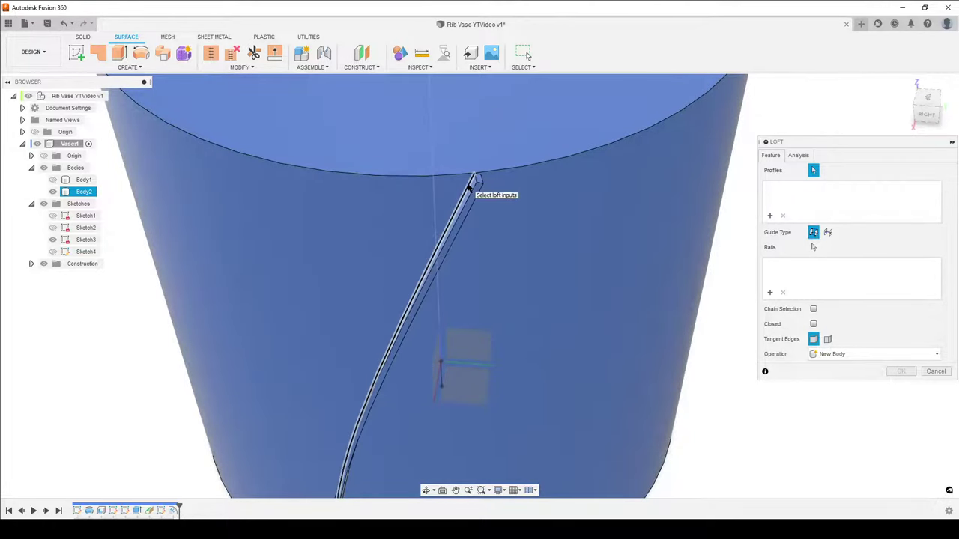
left_click(468, 187)
scroll(449, 231, "down", 5)
middle_click_drag(360, 281, 372, 263, "shift")
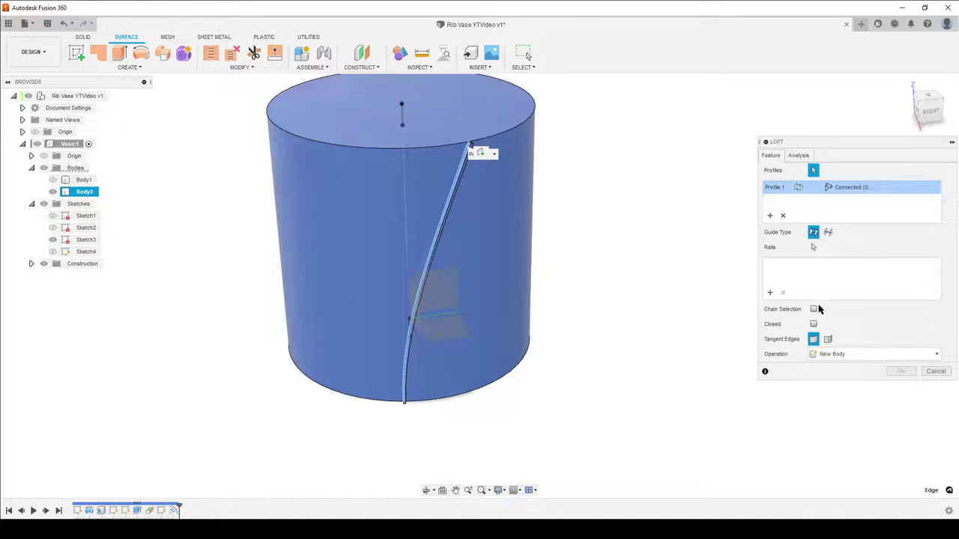
Complete the surface Loft with Sketch3's vertical centre line as the second profile, and hide the cylinder body Body2.
left_click(402, 106)
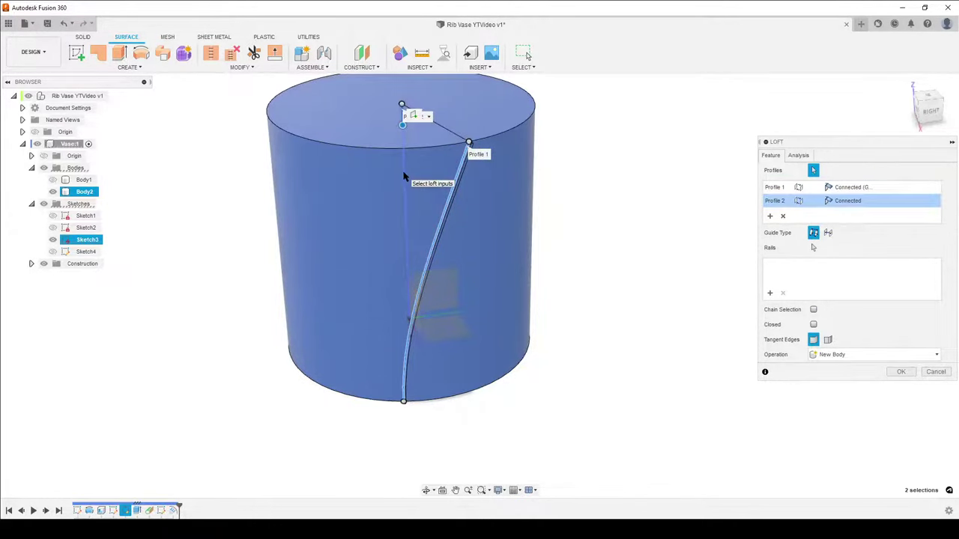
middle_click_drag(445, 315, 339, 372, "shift")
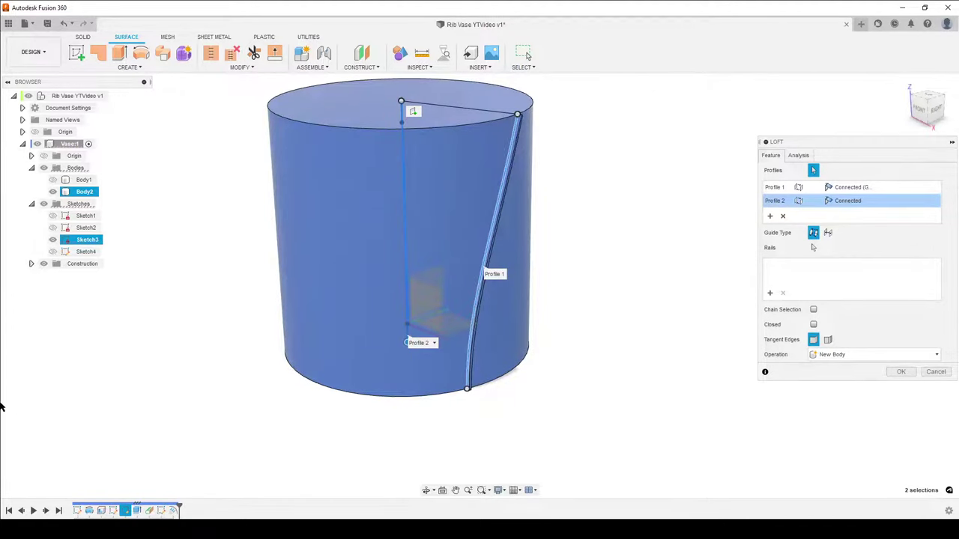
left_click(52, 192)
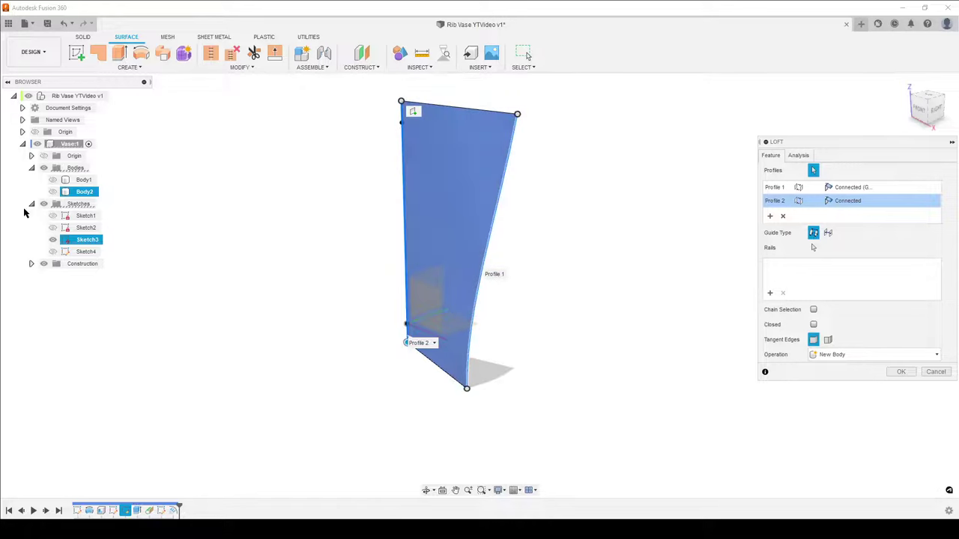
mouse_move(643, 308)
middle_mouse_down("shift")
mouse_move(618, 323)
mouse_move(643, 317)
middle_mouse_up("shift")
left_click(907, 372)
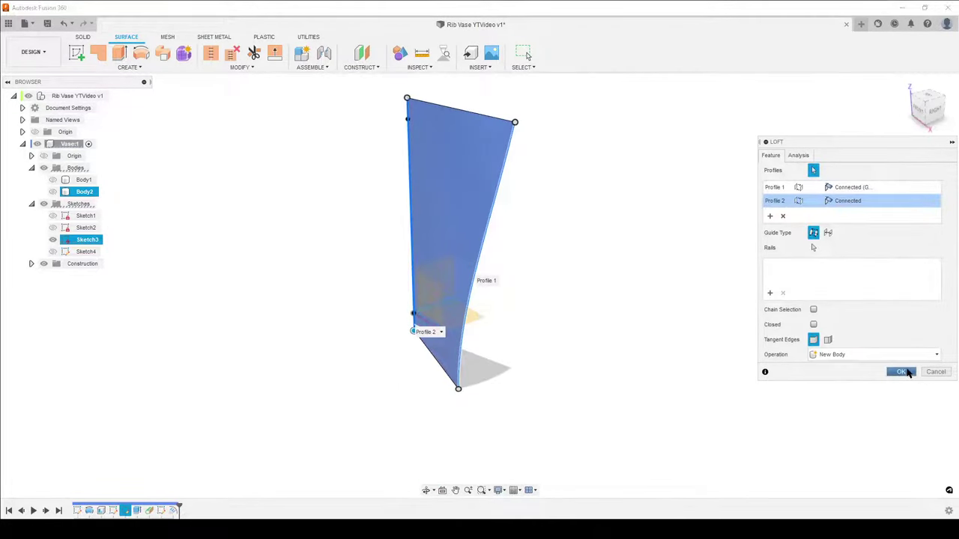
Show the cylinder body Body2 again and remove it from the Vase component.
middle_click_drag(516, 356, 690, 332, "shift")
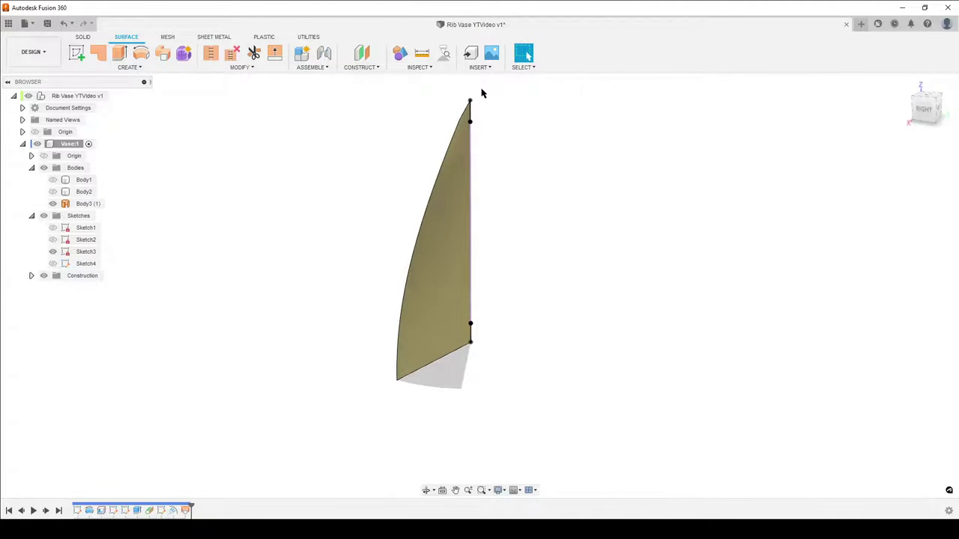
middle_click_drag(264, 385, 304, 392, "shift")
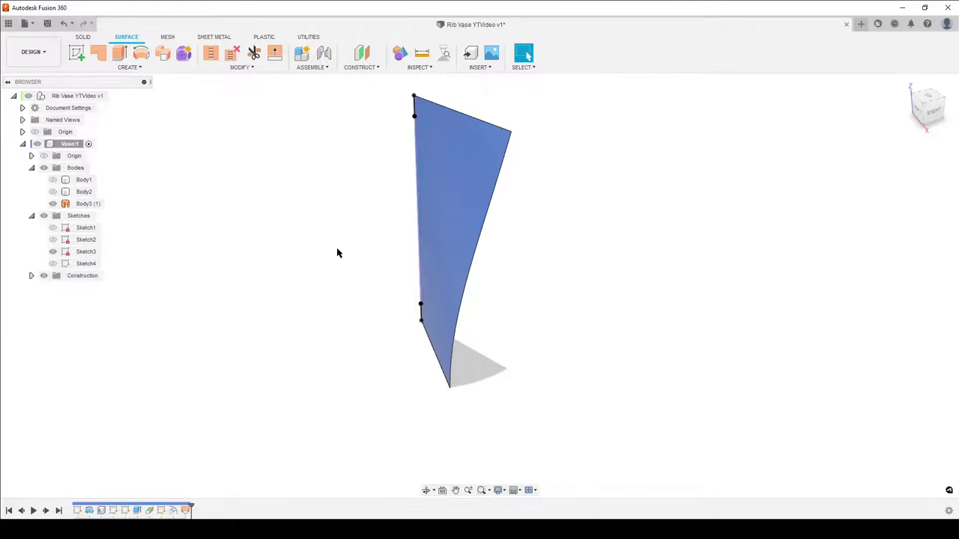
middle_click_drag(604, 346, 547, 339, "shift")
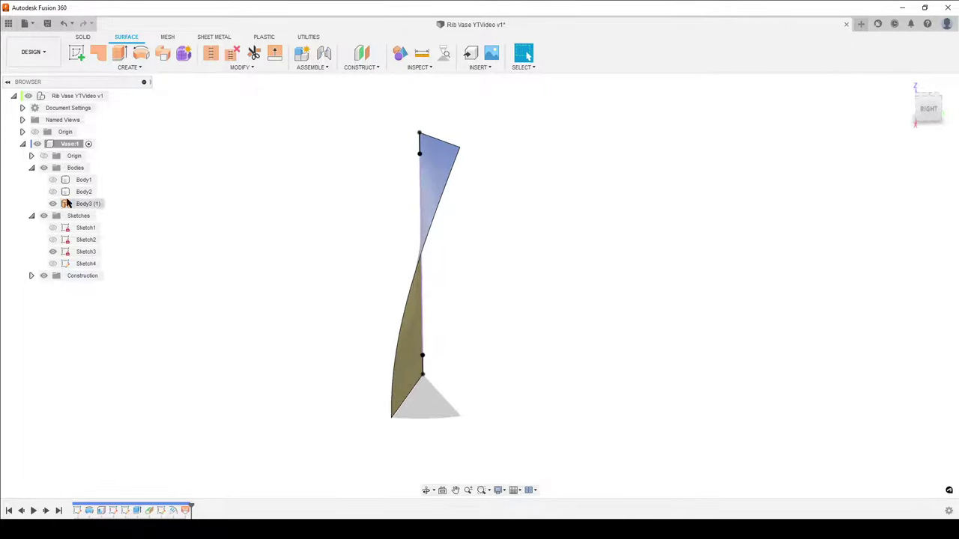
left_click(53, 193)
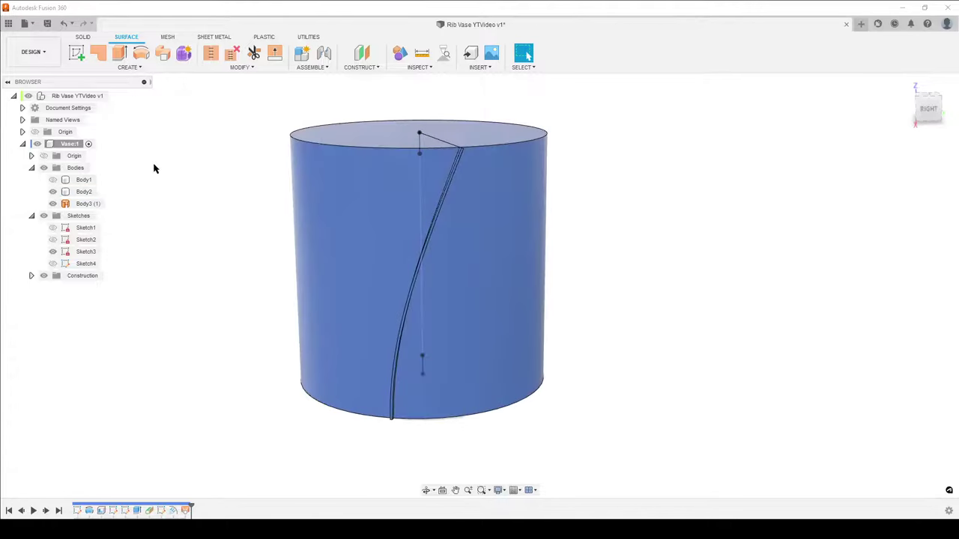
right_click(78, 194)
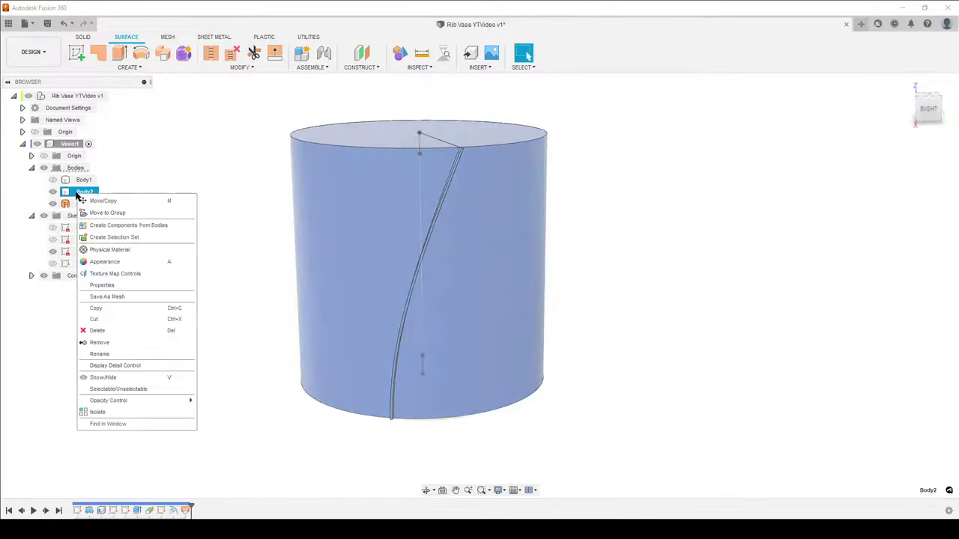
left_click(118, 342)
Show the vase body Body1 together with the lofted surface and hide Sketch3.
middle_click_drag(169, 344, 216, 345, "shift")
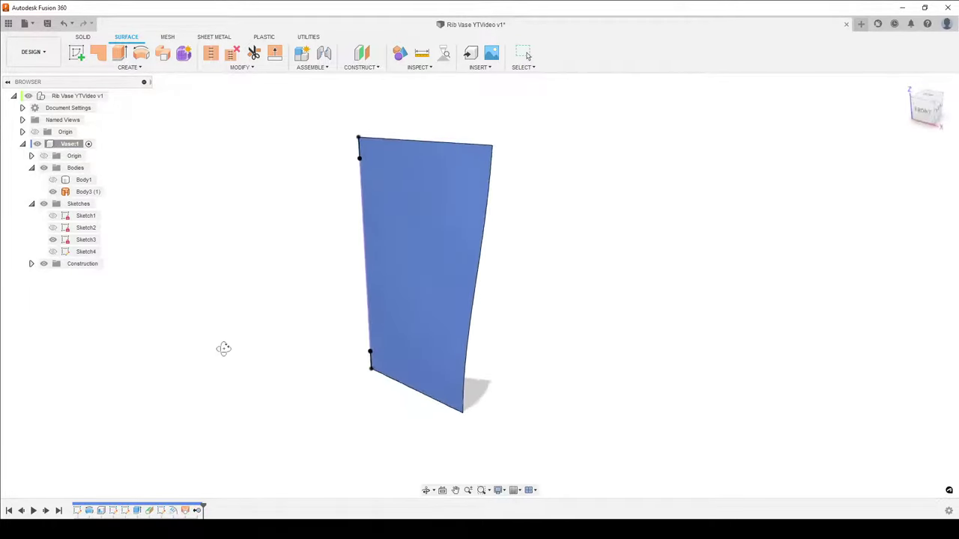
left_click(53, 180)
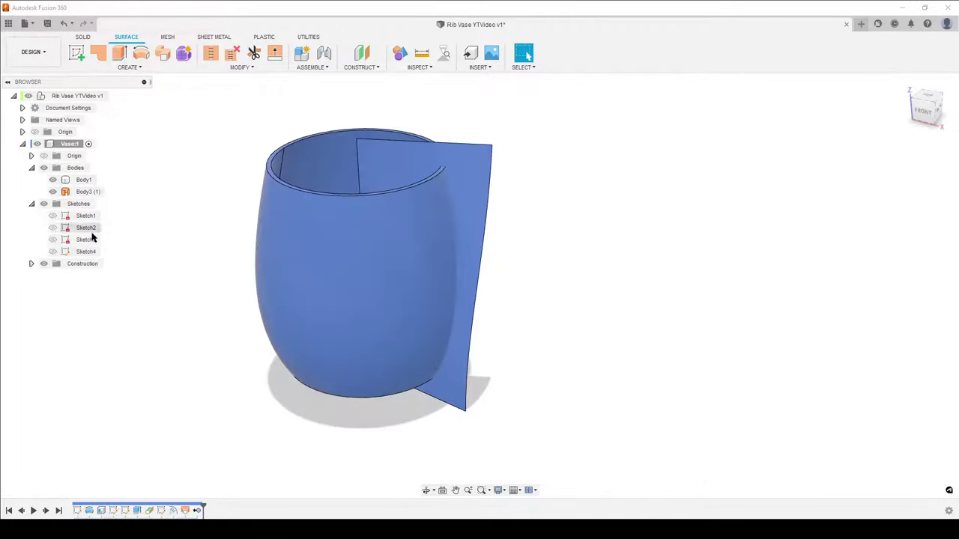
middle_click_drag(128, 310, 662, 326, "shift")
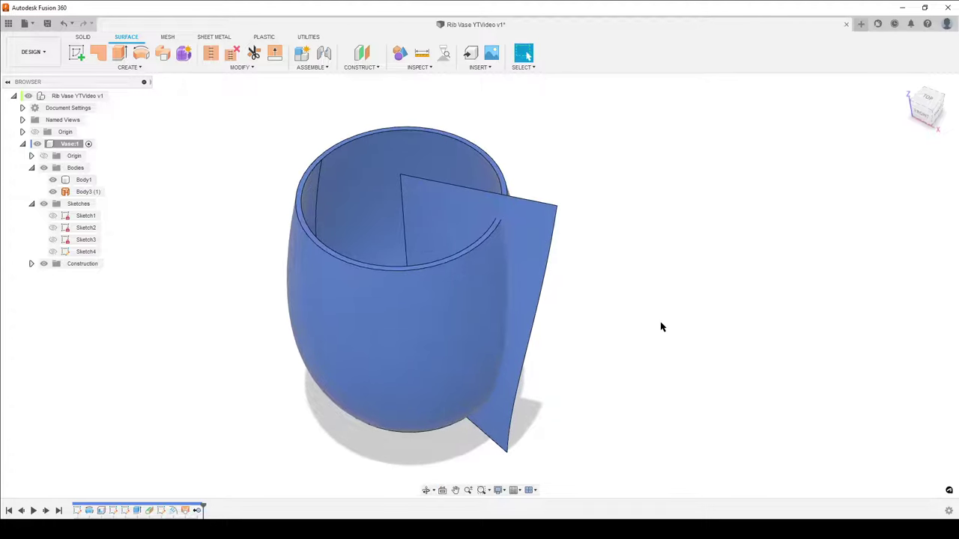
middle_click_drag(694, 268, 684, 244, "shift")
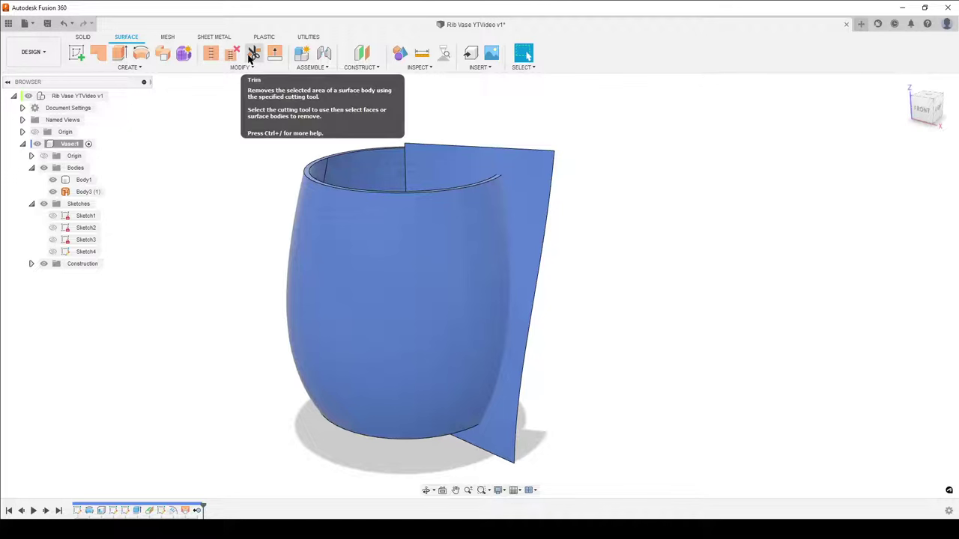
Offset the vase's inner face by -0.5 mm as a new surface body lying within the wall.
left_click(128, 67)
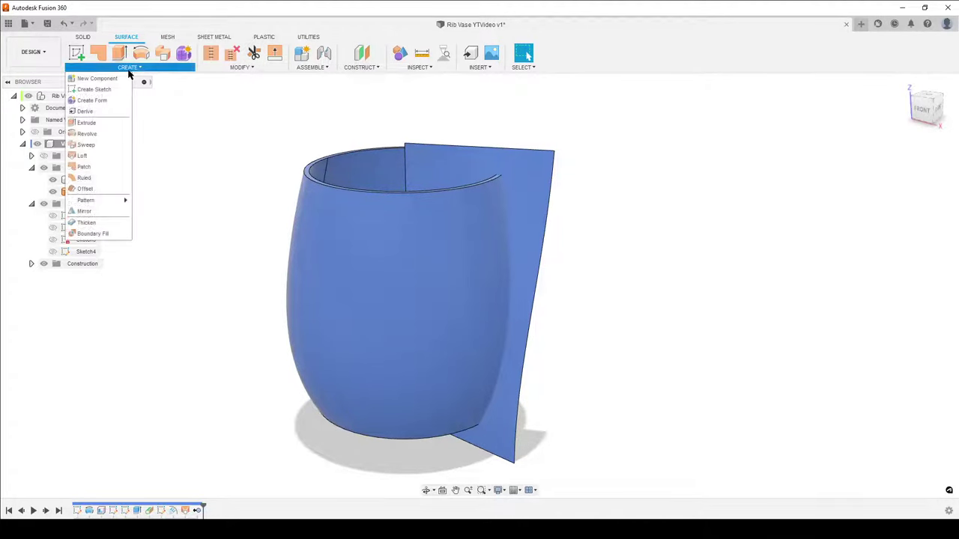
left_click(86, 190)
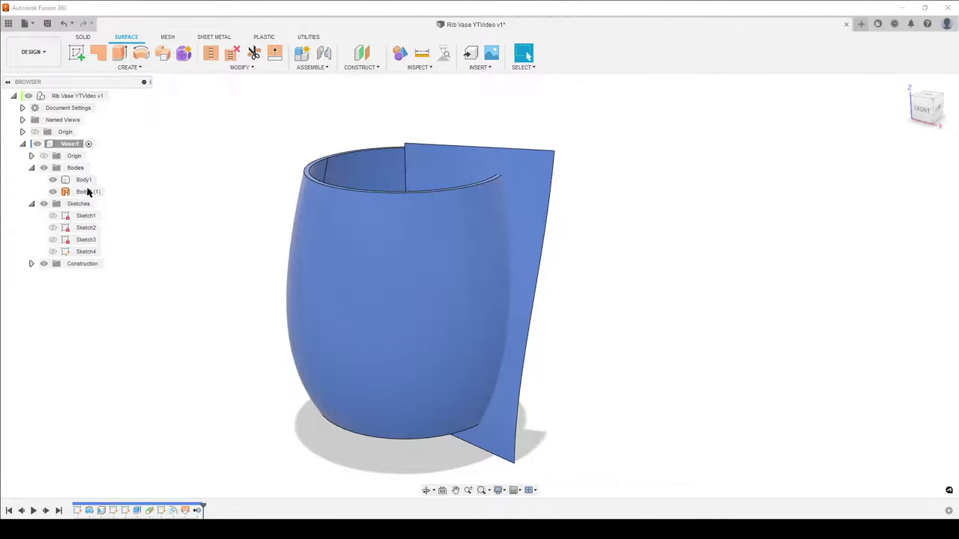
middle_click_drag(100, 300, 283, 279, "shift")
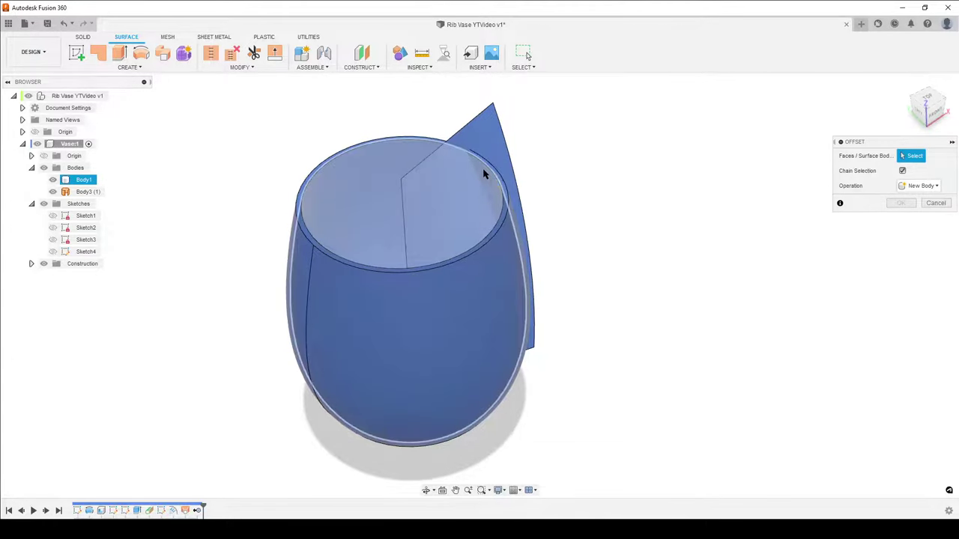
left_click(483, 174)
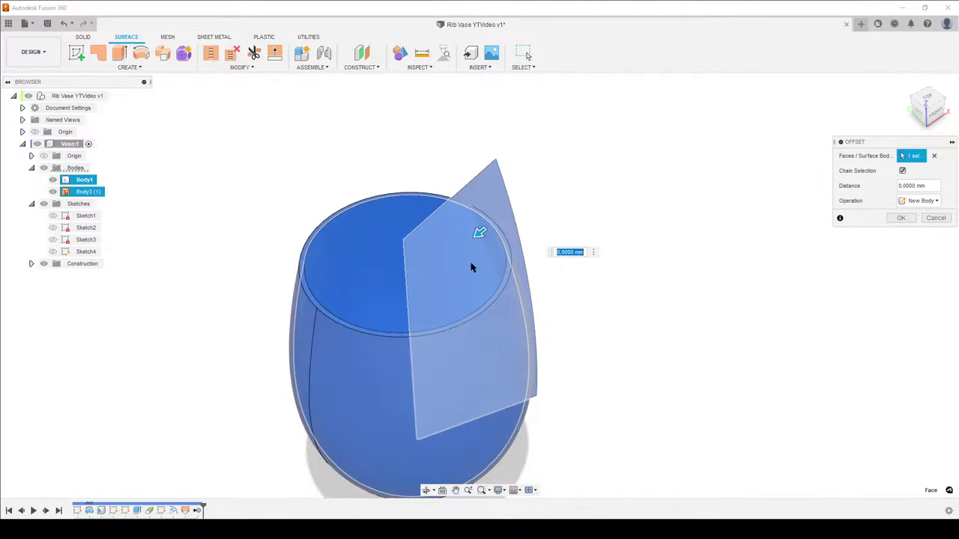
type(",5")
scroll(510, 267, "up", 5)
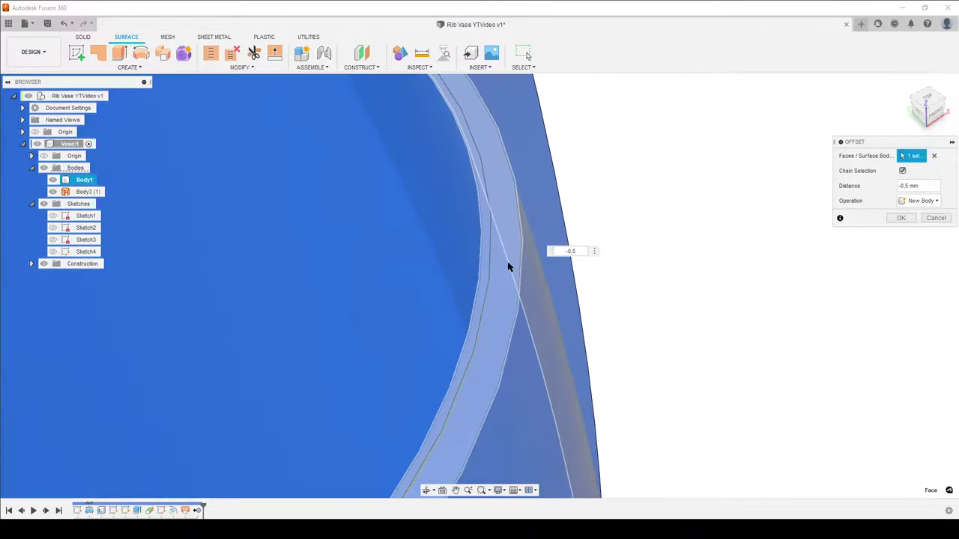
scroll(484, 251, "down", 1)
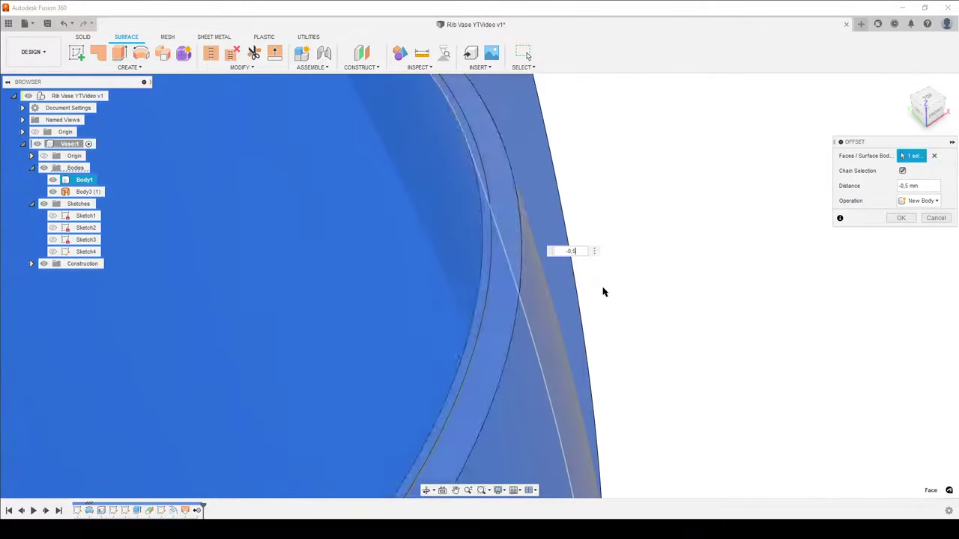
scroll(604, 289, "down", 5)
left_click(905, 218)
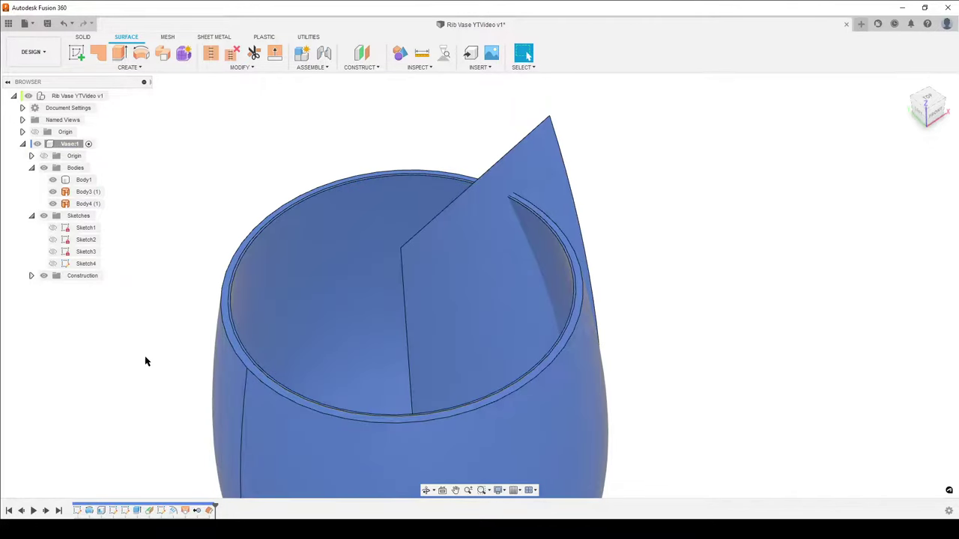
Trim the lofted surface with the inner offset surface, removing the portion inside the vase.
left_click(254, 52)
left_click(88, 204)
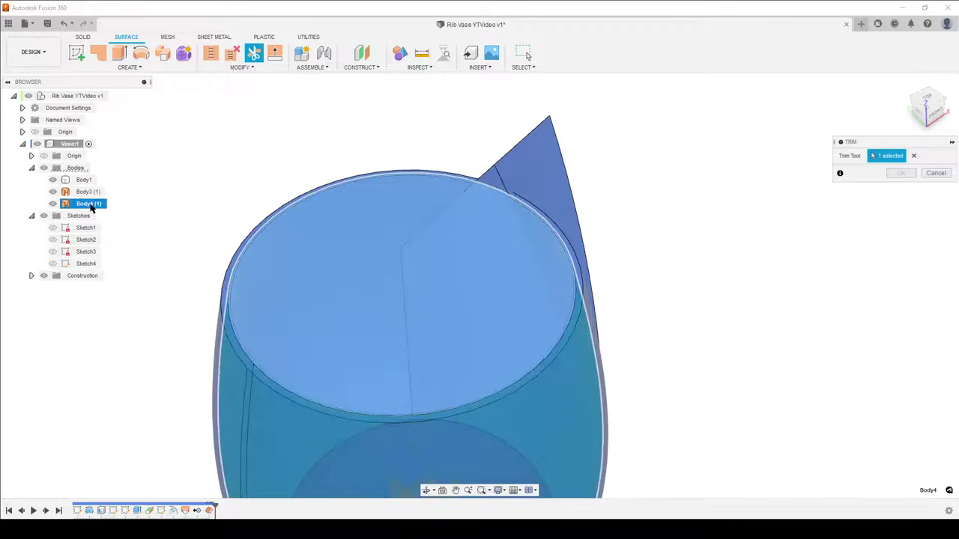
left_click(433, 303)
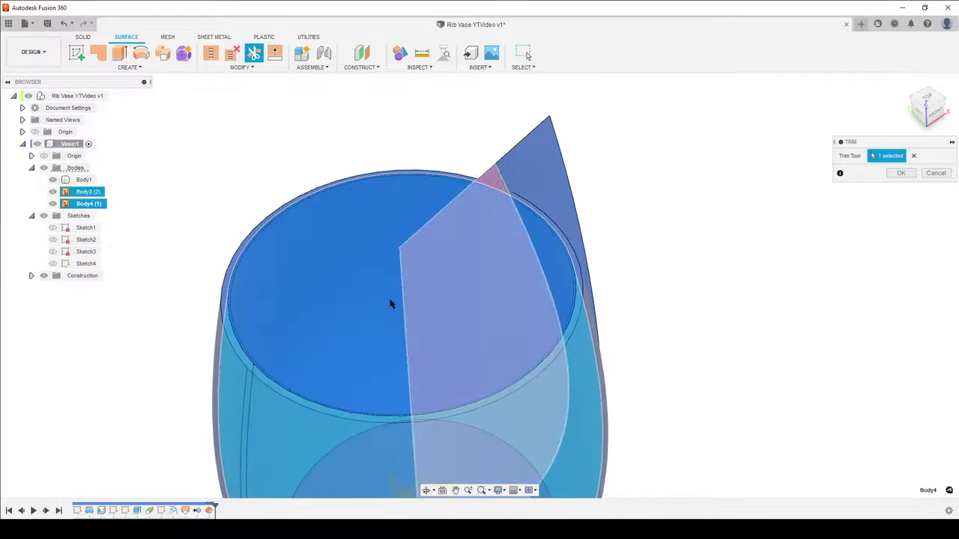
left_click(899, 174)
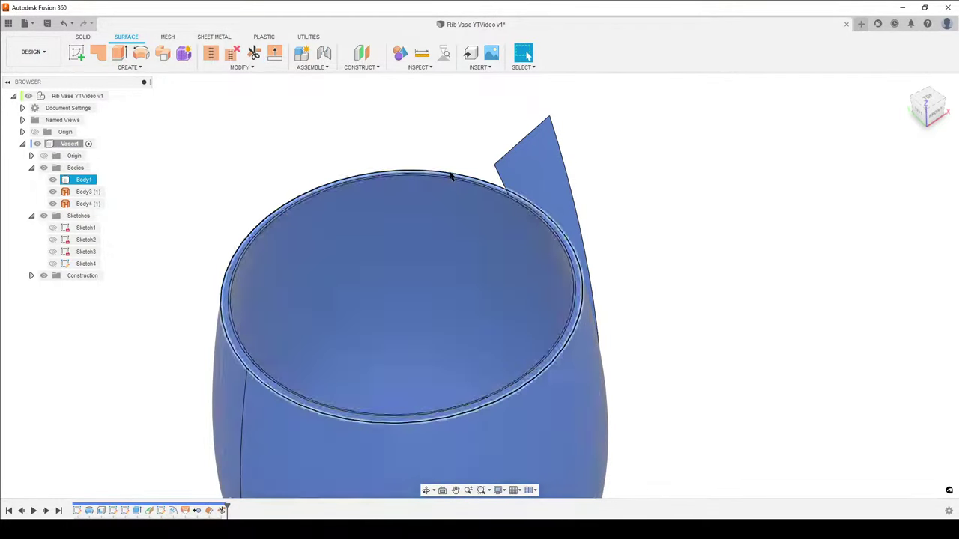
left_click(466, 124)
Remove the inner offset surface body that served as the trim tool.
middle_click_drag(686, 325, 666, 302, "shift")
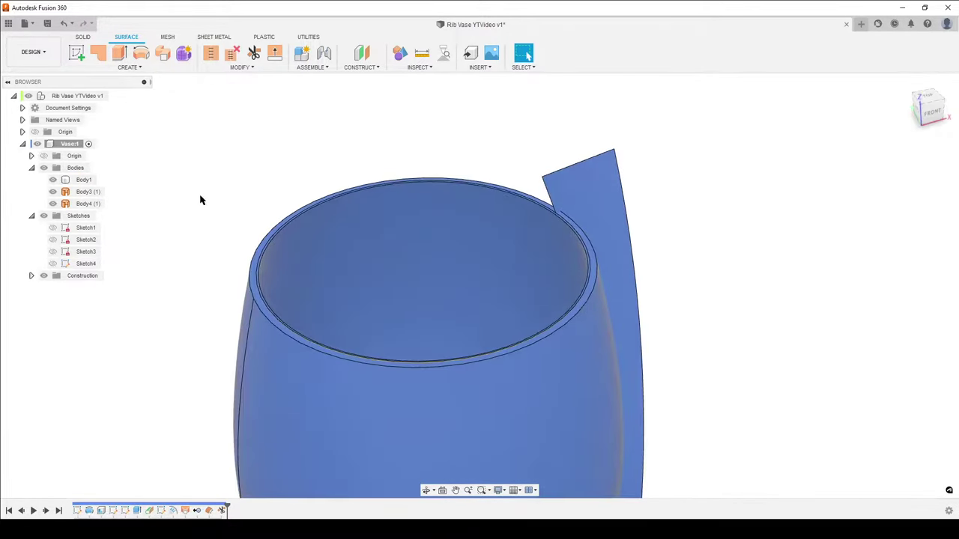
left_click(83, 203)
right_click(84, 209)
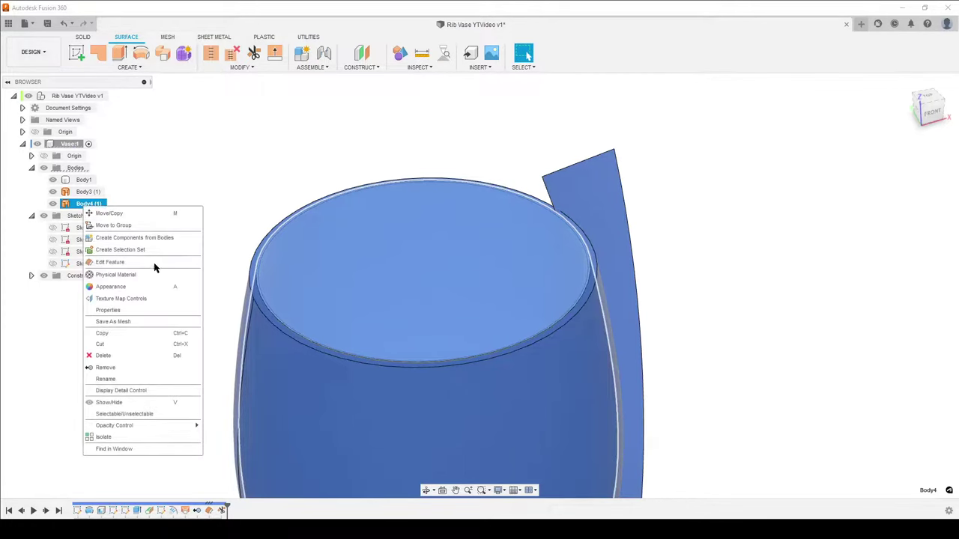
left_click(119, 367)
Offset the vase's outer face outward by 3 mm as a new surface body.
scroll(215, 305, "down", 3)
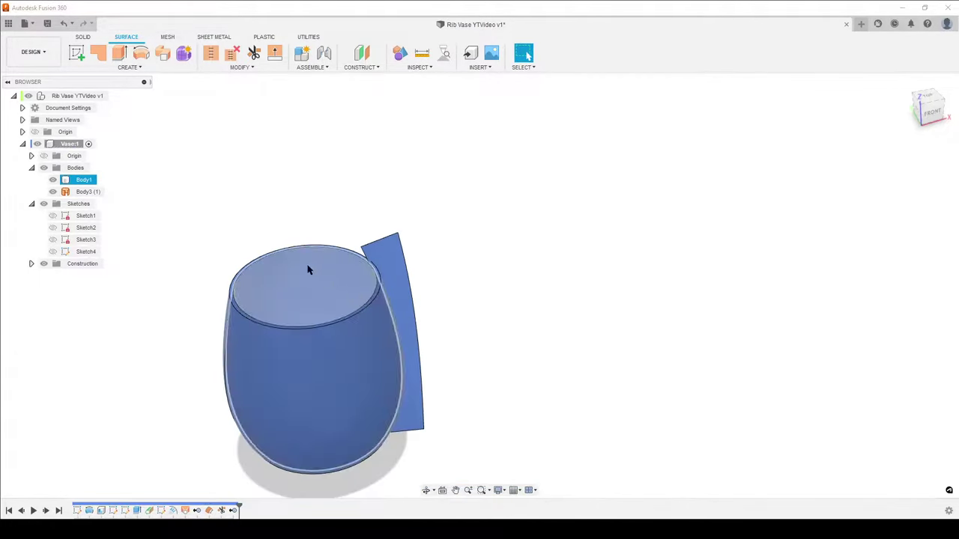
left_click(128, 67)
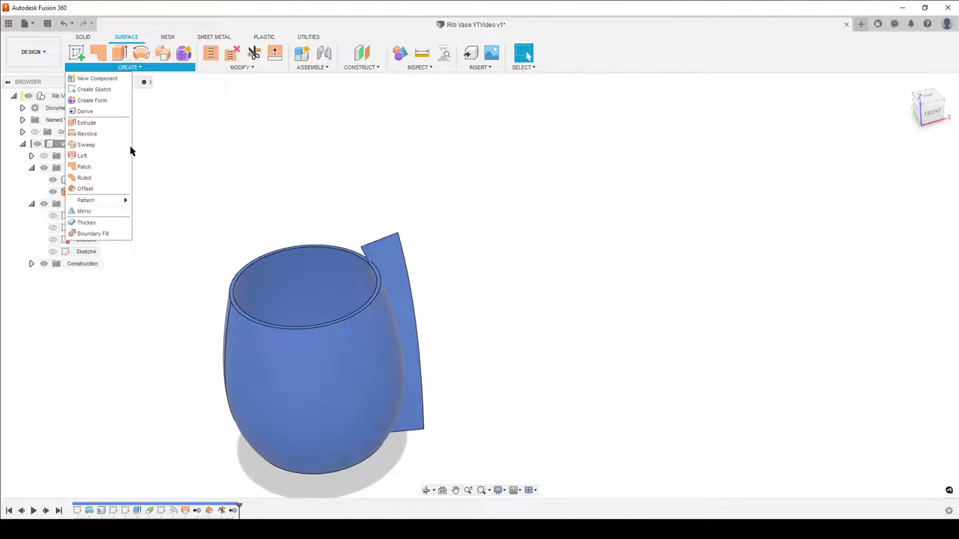
left_click(86, 188)
left_click(377, 380)
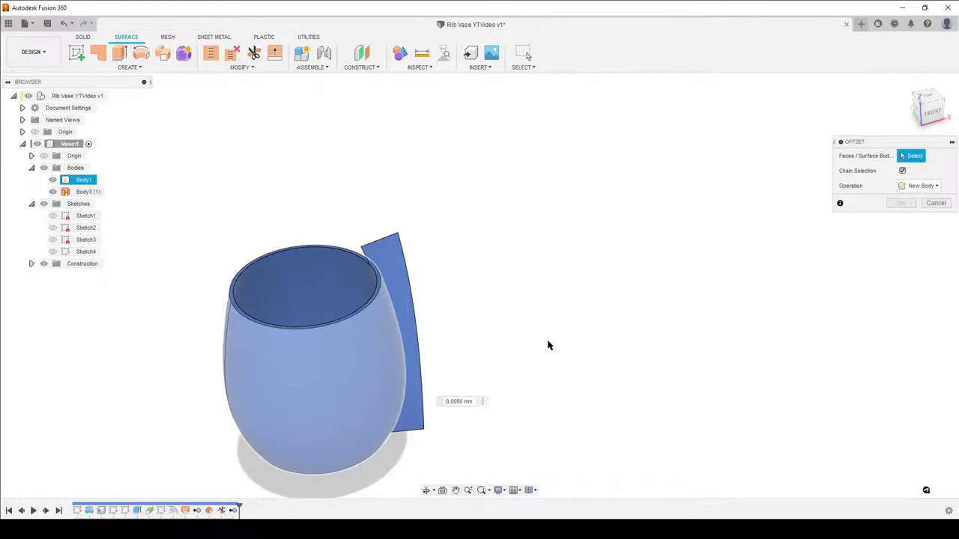
scroll(473, 318, "up", 3)
scroll(518, 317, "down", 1)
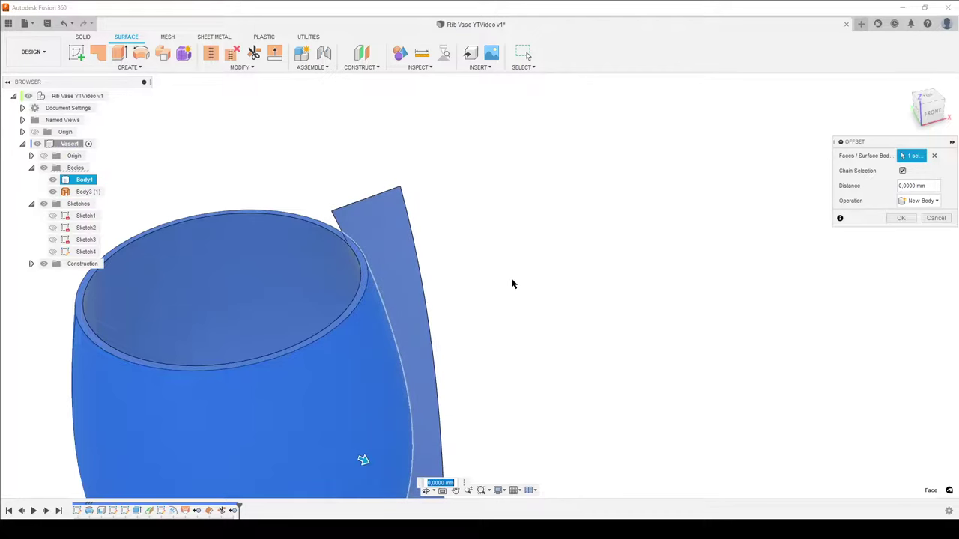
type("3")
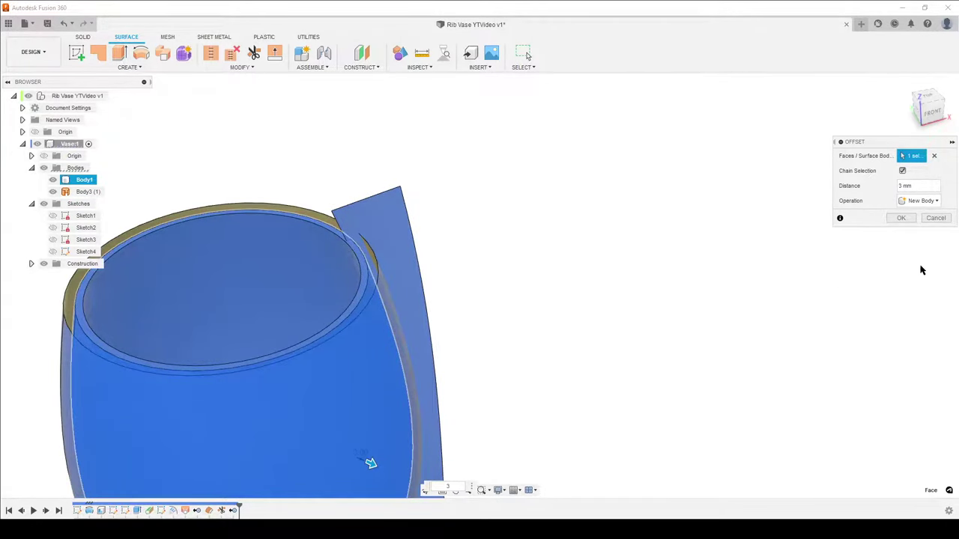
left_click(901, 218)
Trim the lofted surface with the outer offset surface, removing the portion that extends beyond it.
scroll(600, 255, "down", 4)
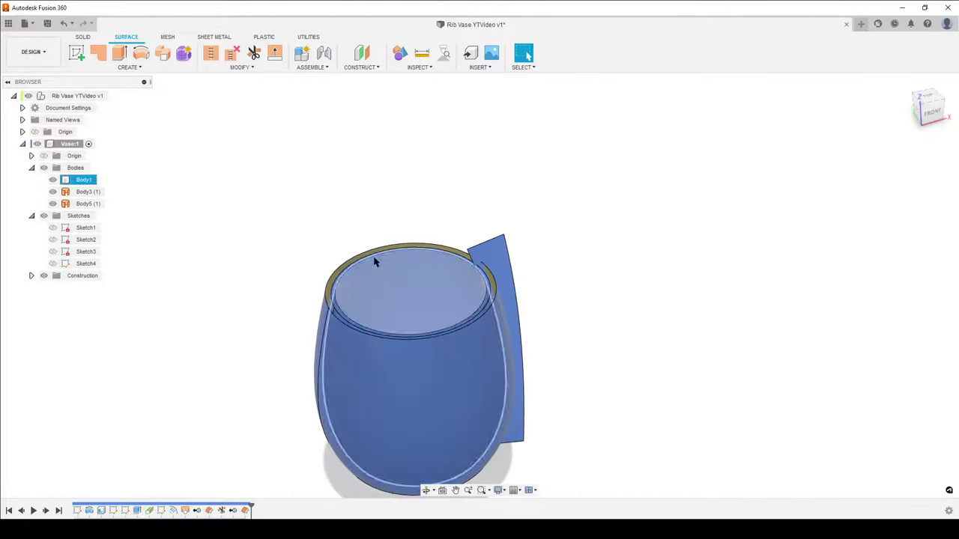
left_click(253, 54)
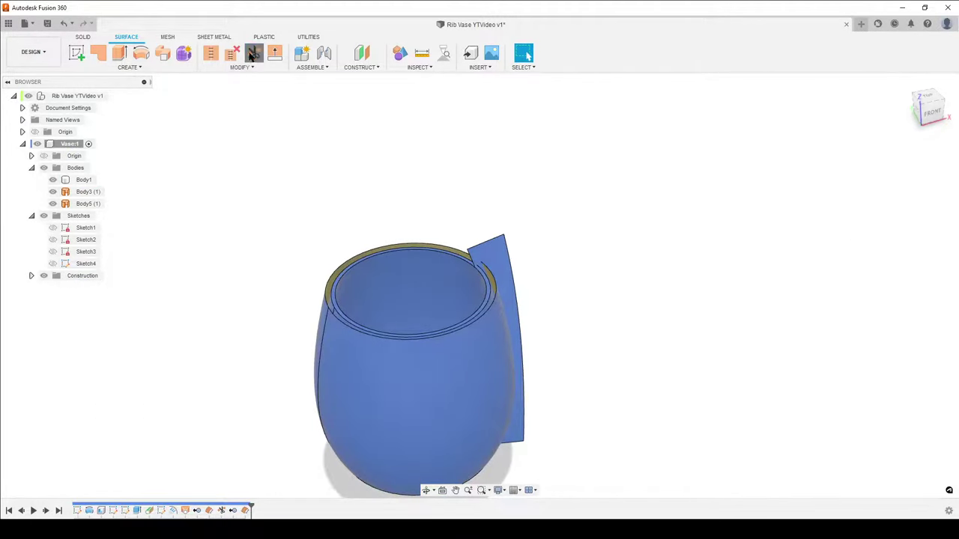
left_click(94, 208)
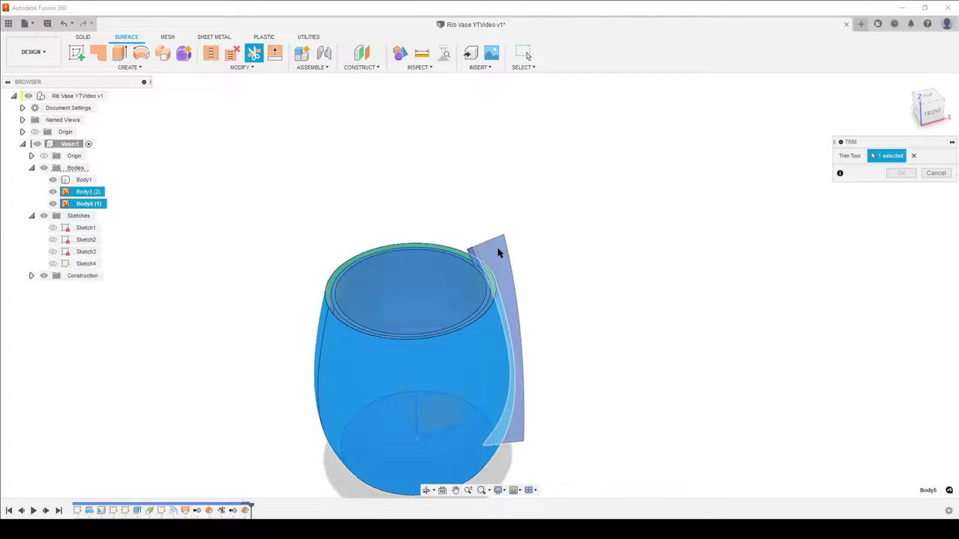
left_click(901, 173)
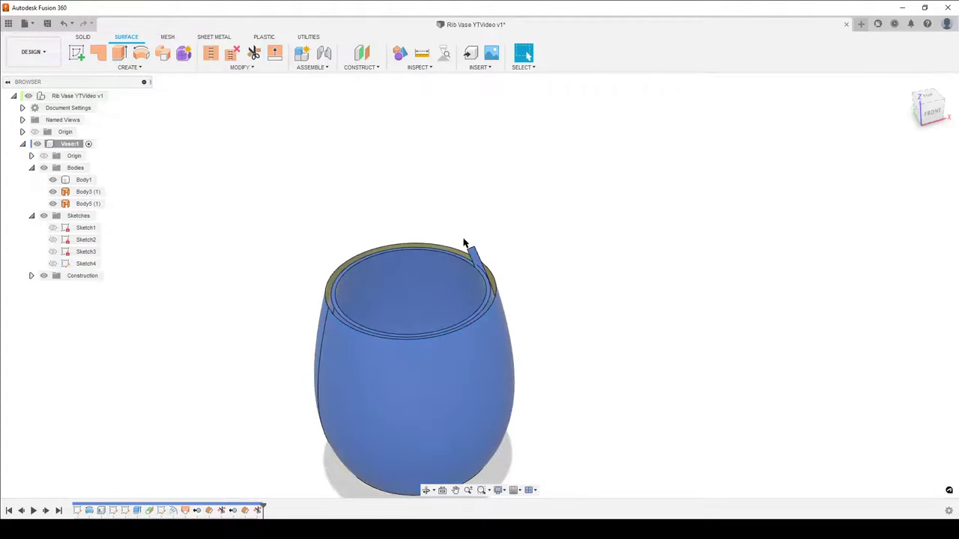
Remove the outer offset surface body that served as the trim tool.
right_click(87, 206)
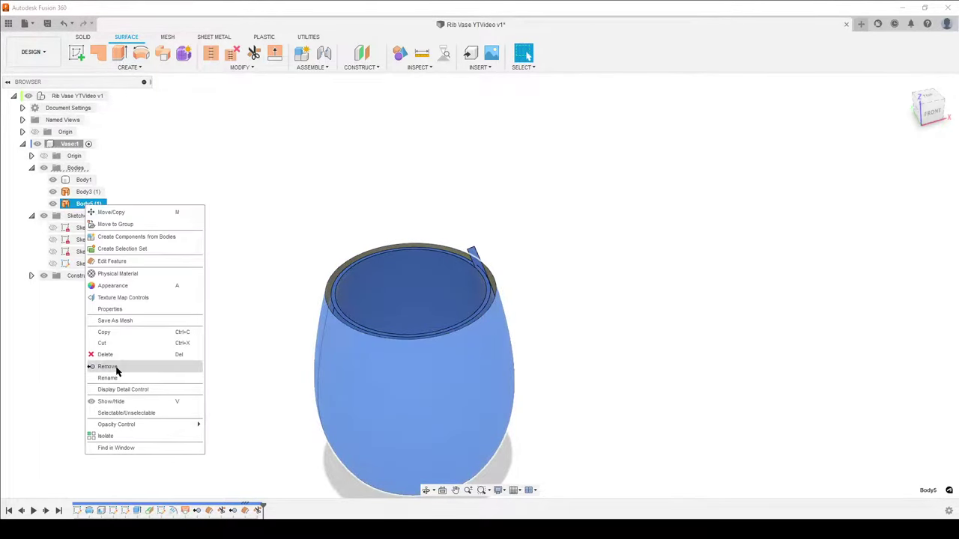
left_click(116, 368)
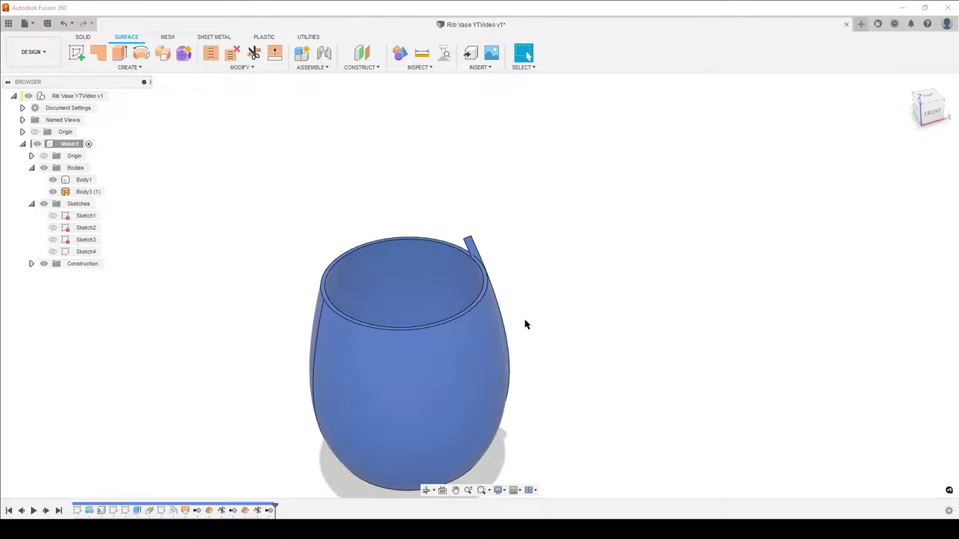
middle_click_drag(795, 376, 475, 428, "shift")
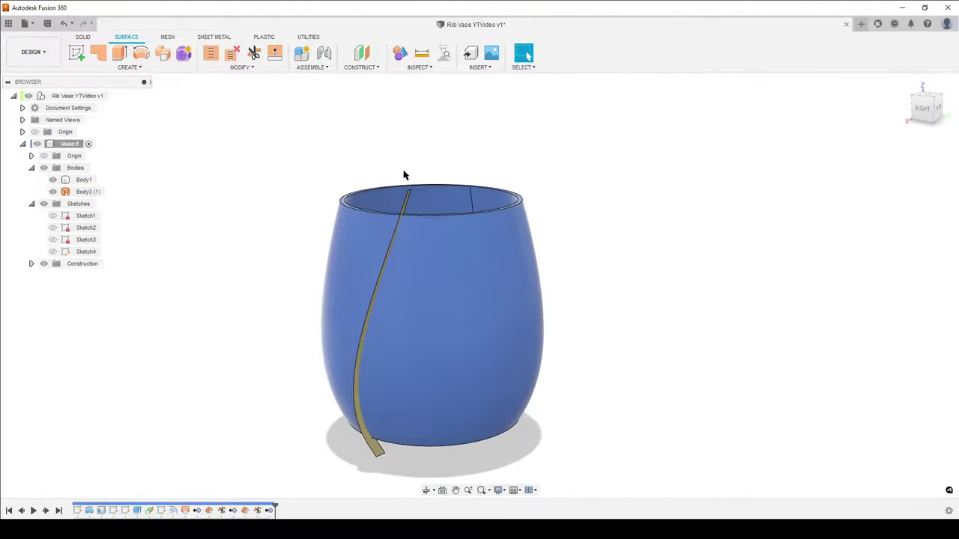
left_click(397, 319)
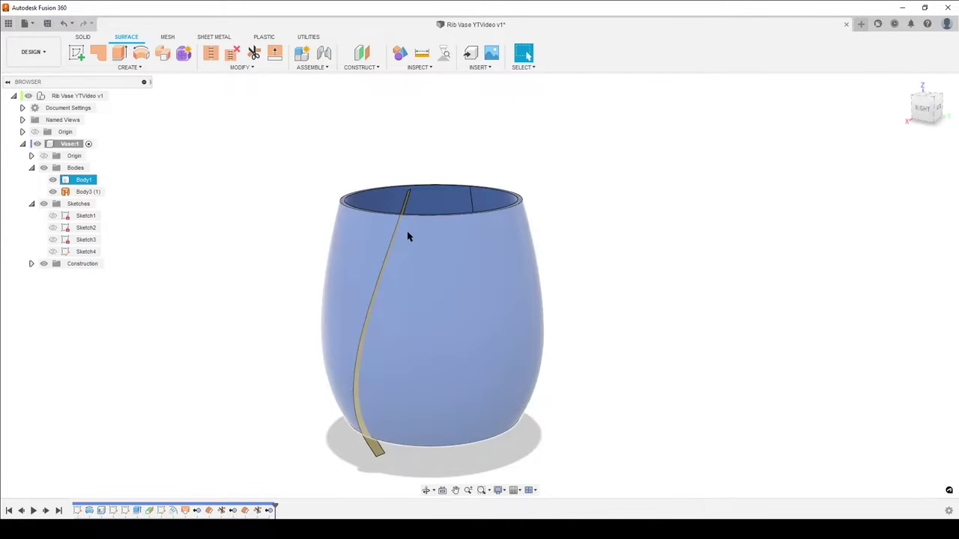
left_click(627, 359)
middle_click_drag(567, 377, 604, 395, "shift")
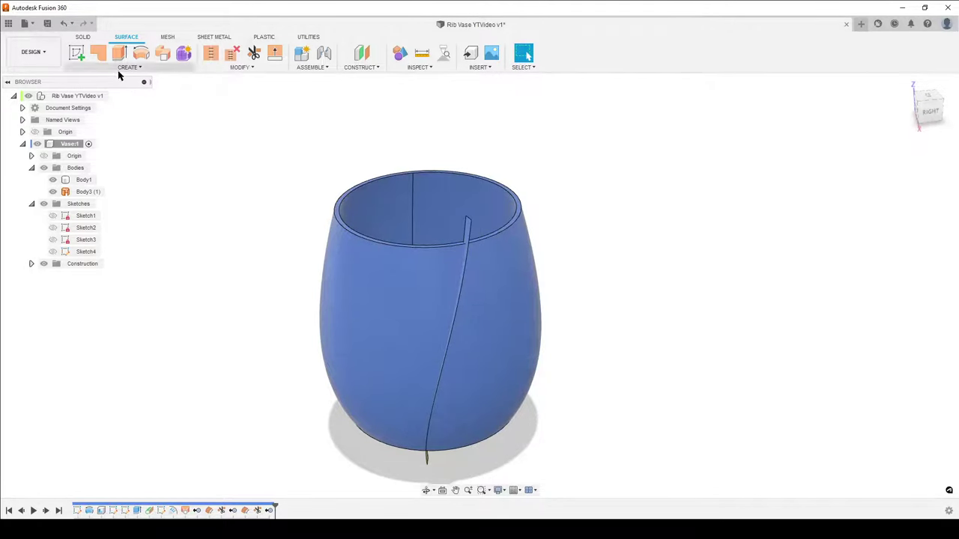
Thicken the trimmed rib strip symmetrically by 1 mm into a new solid body.
type("sthi")
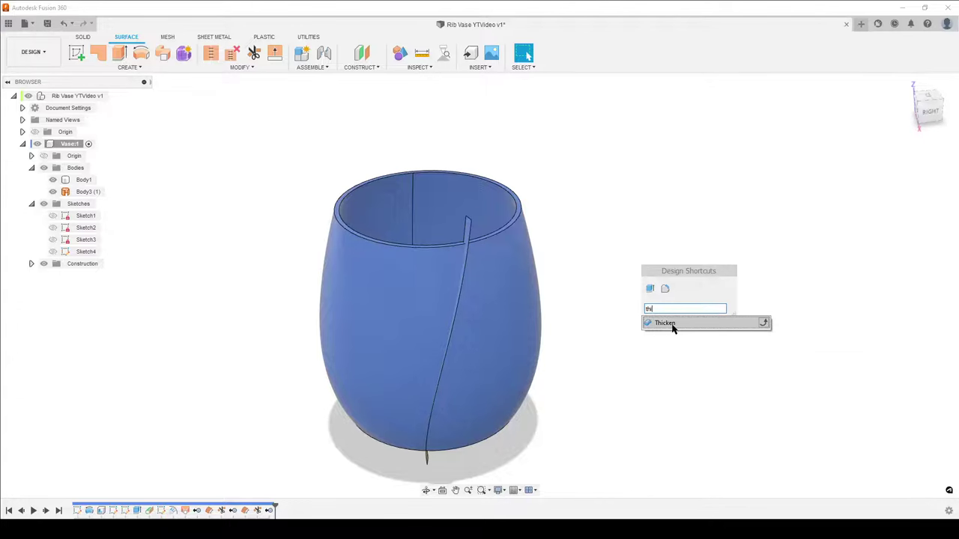
left_click(666, 325)
scroll(566, 307, "up", 5)
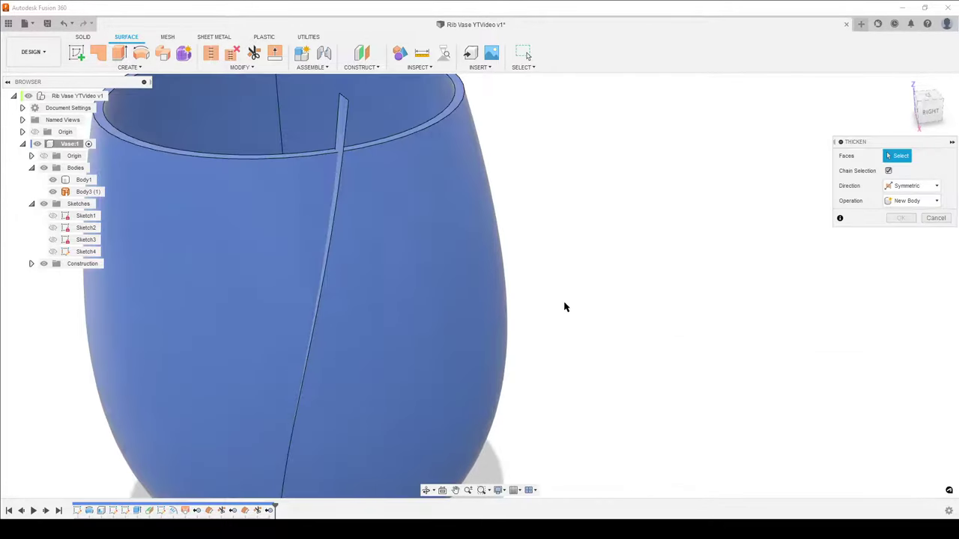
left_click(350, 124)
scroll(604, 267, "down", 5)
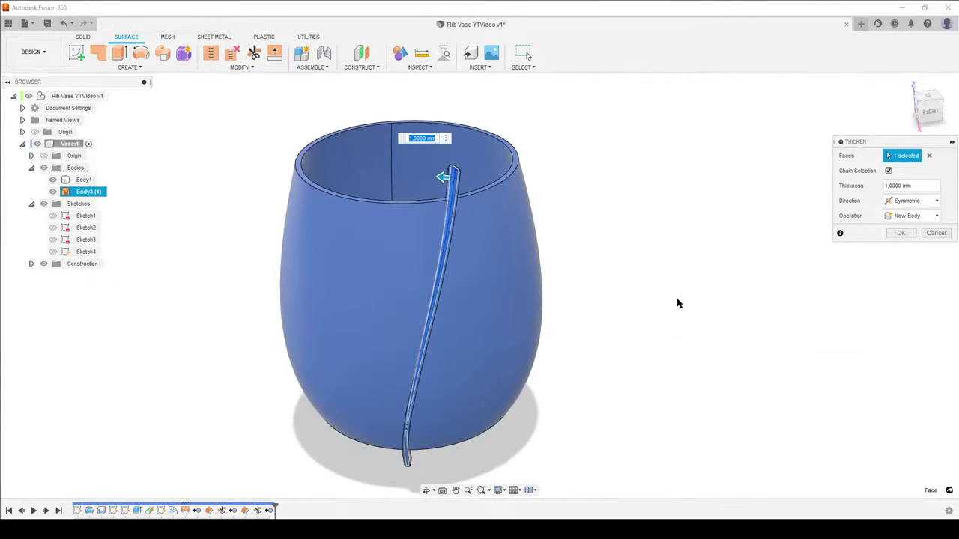
middle_click_drag(642, 280, 680, 262)
scroll(690, 270, "up", 1)
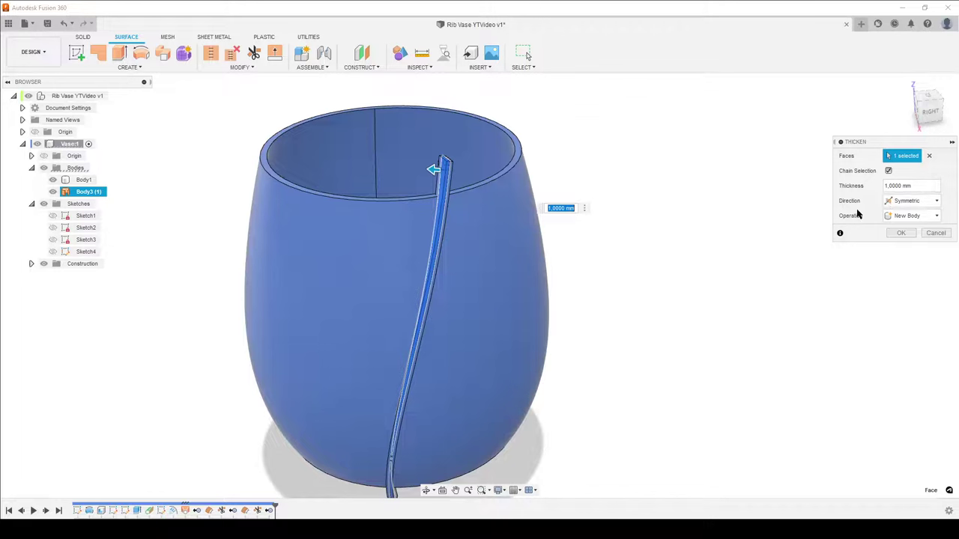
scroll(627, 263, "up", 3)
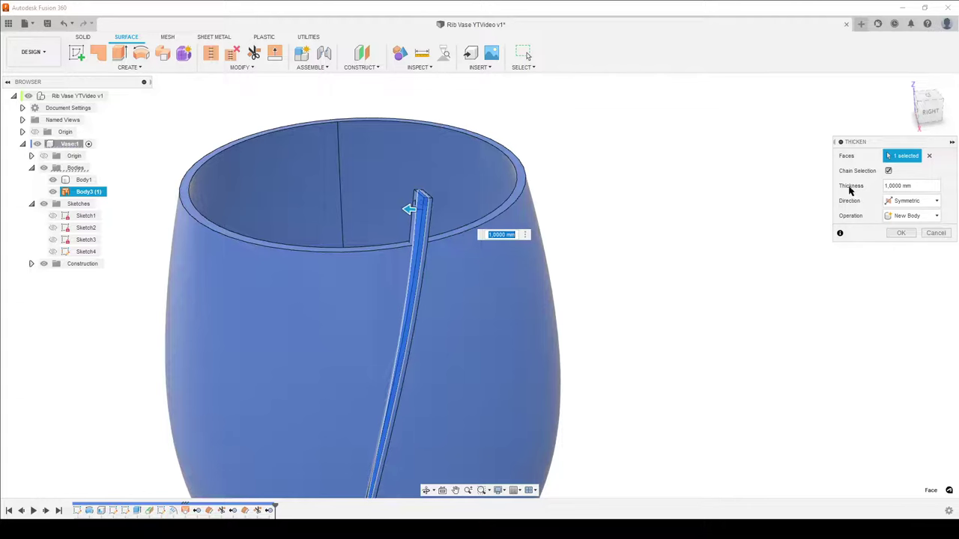
scroll(563, 242, "up", 5)
scroll(558, 217, "down", 2)
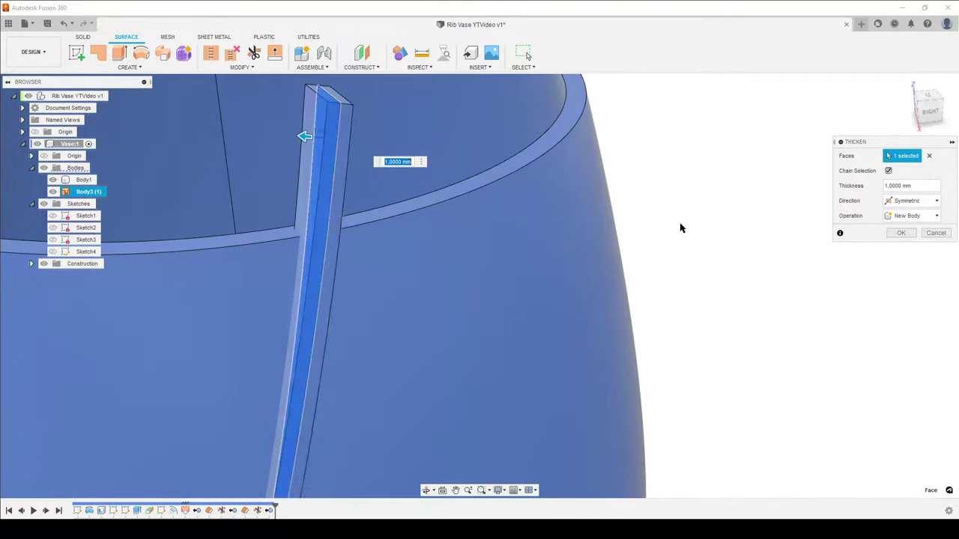
scroll(681, 227, "down", 3)
middle_click_drag(776, 373, 632, 289)
scroll(707, 281, "down", 2)
left_click(529, 336)
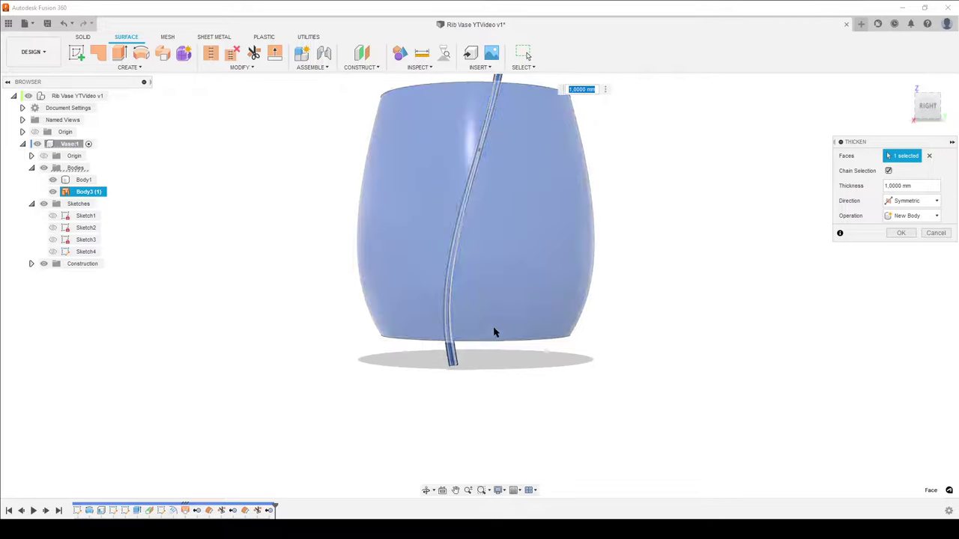
middle_click_drag(494, 332, 480, 377, "shift")
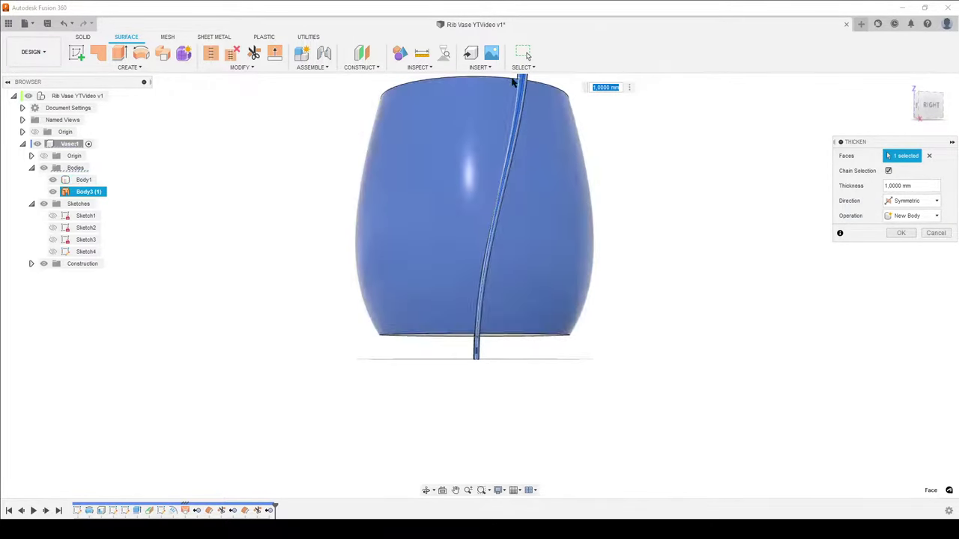
middle_click_drag(513, 82, 758, 341, "shift")
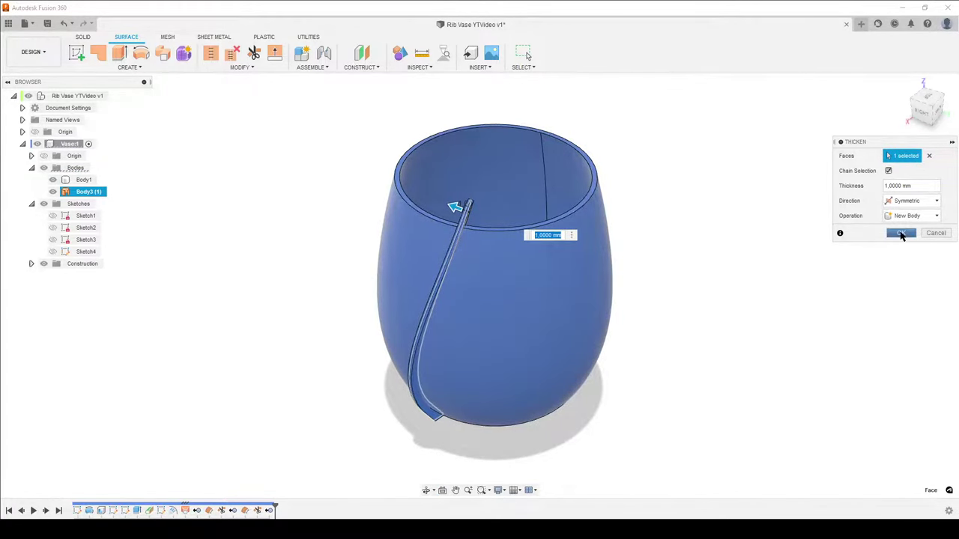
left_click(902, 235)
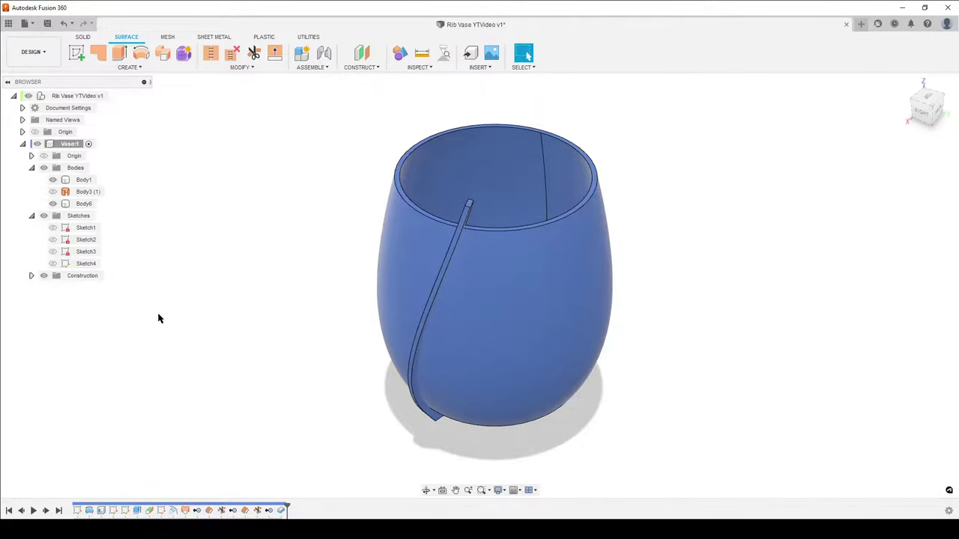
Remove the rib strip surface body, keeping the thickened solid rib.
middle_click_drag(158, 318, 227, 283, "shift")
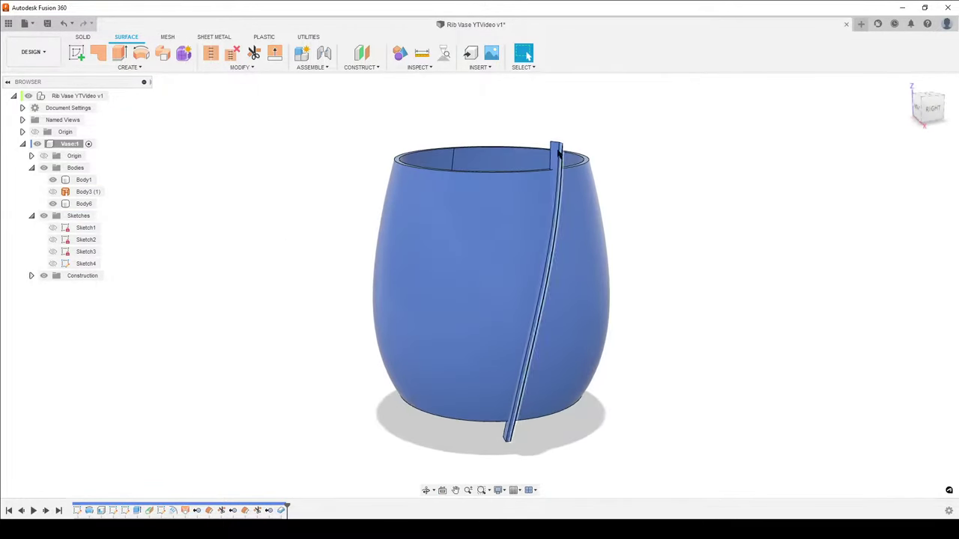
left_click(83, 36)
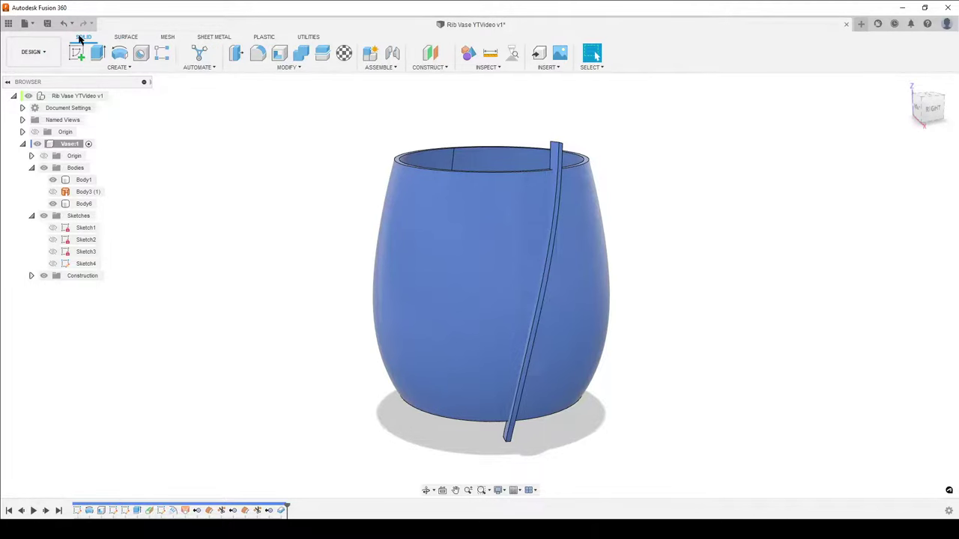
left_click(320, 54)
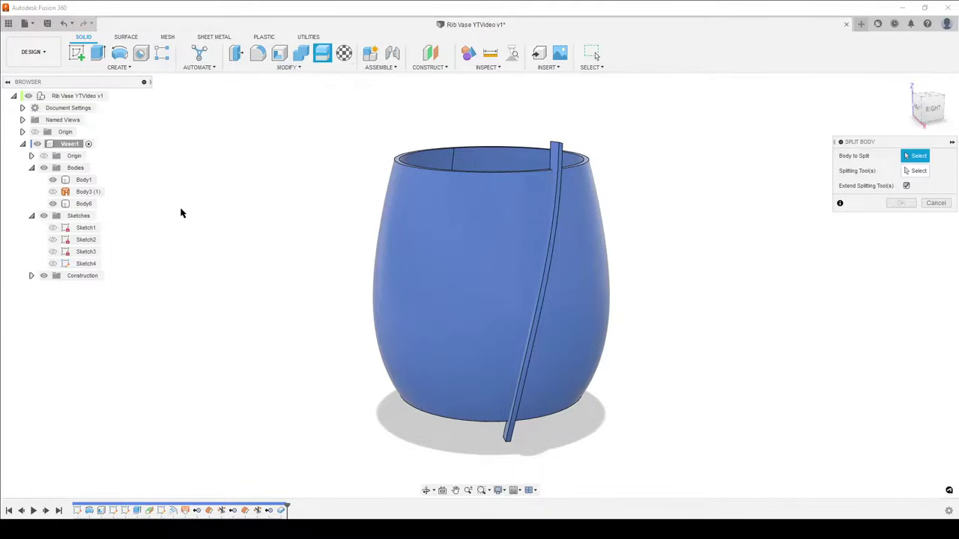
left_click(936, 203)
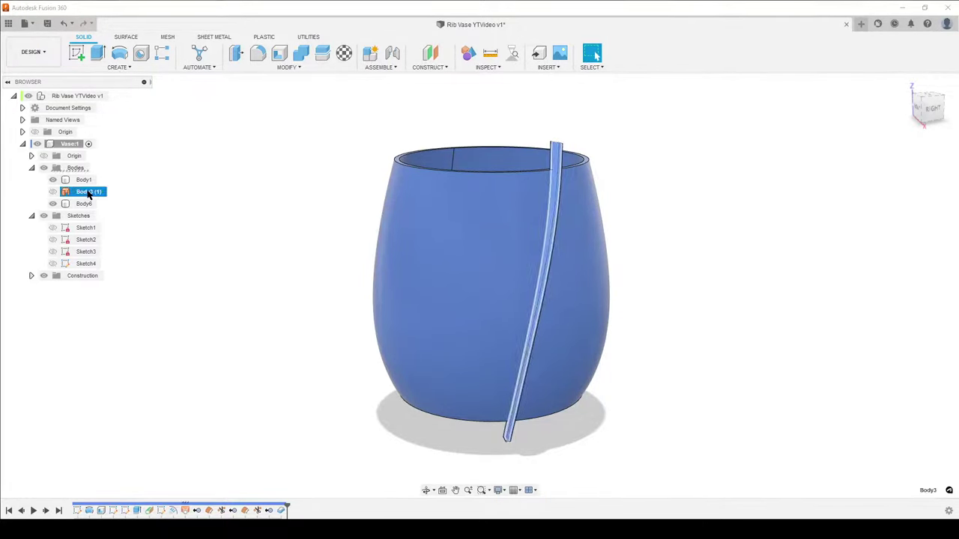
right_click(87, 192)
left_click(130, 342)
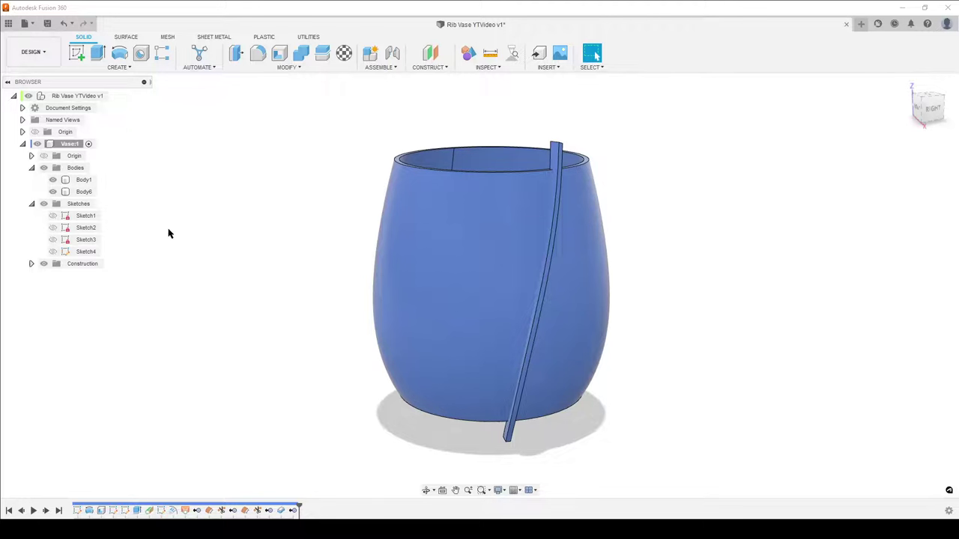
Split the solid rib body using the vase's top rim face and bottom face as extended splitting tools.
left_click(323, 54)
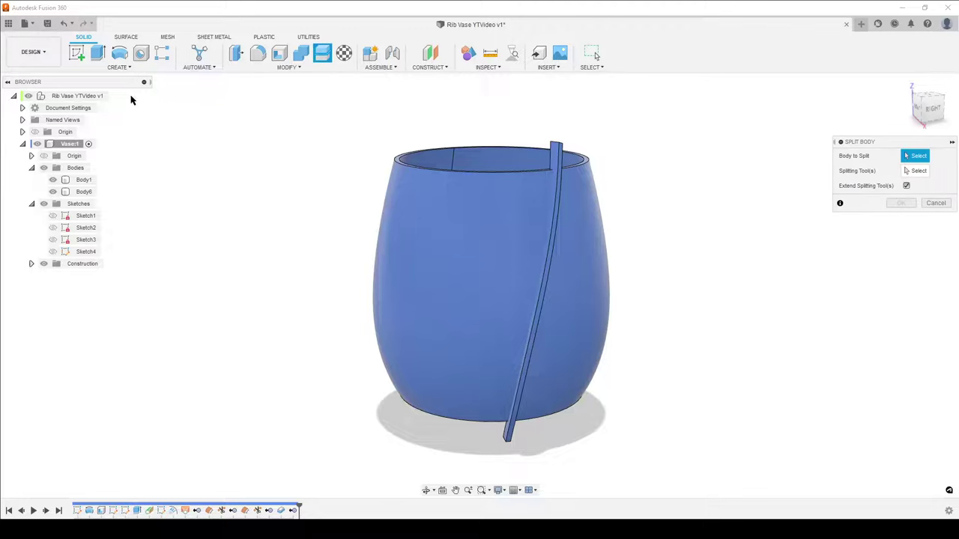
left_click(558, 148)
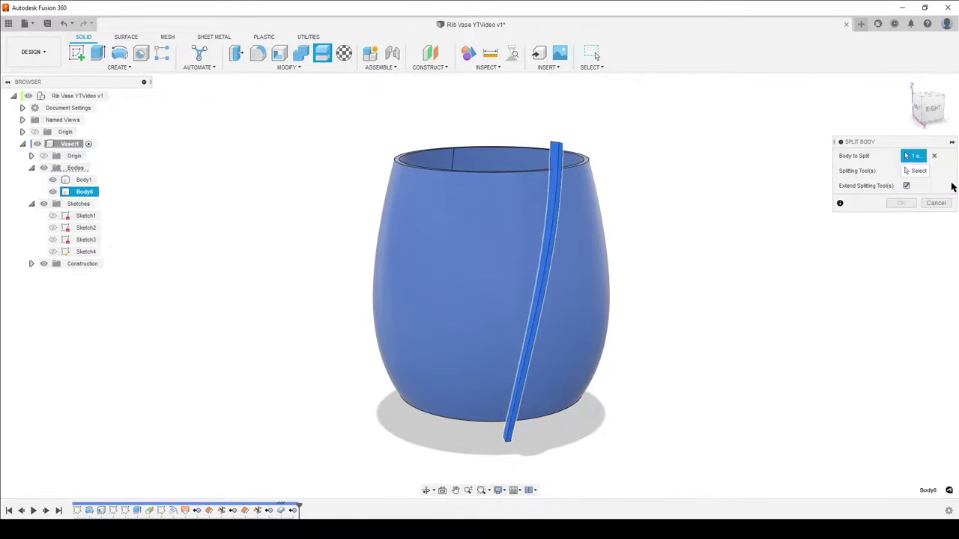
middle_click_drag(677, 188, 644, 225, "shift")
scroll(645, 224, "up", 5)
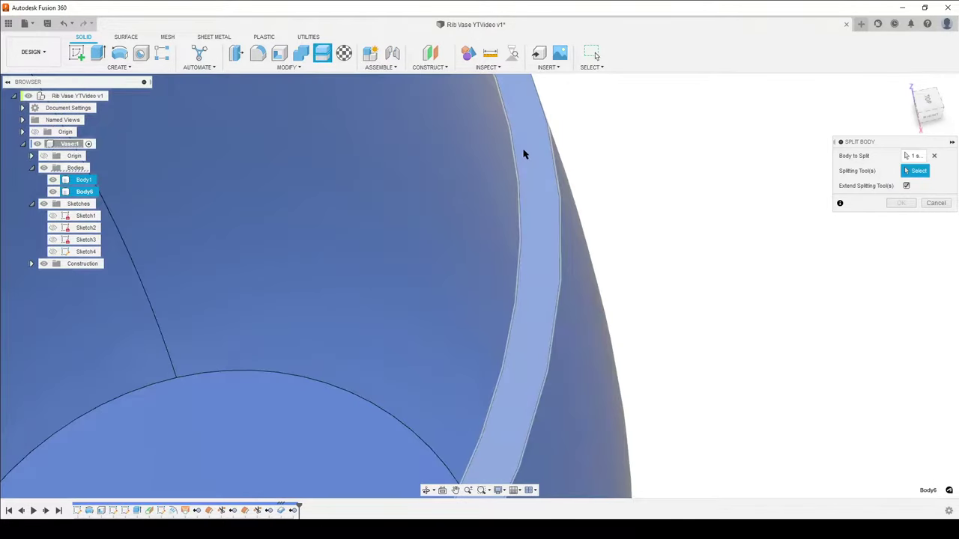
left_click(524, 154)
scroll(667, 315, "down", 5)
middle_click_drag(759, 404, 700, 338)
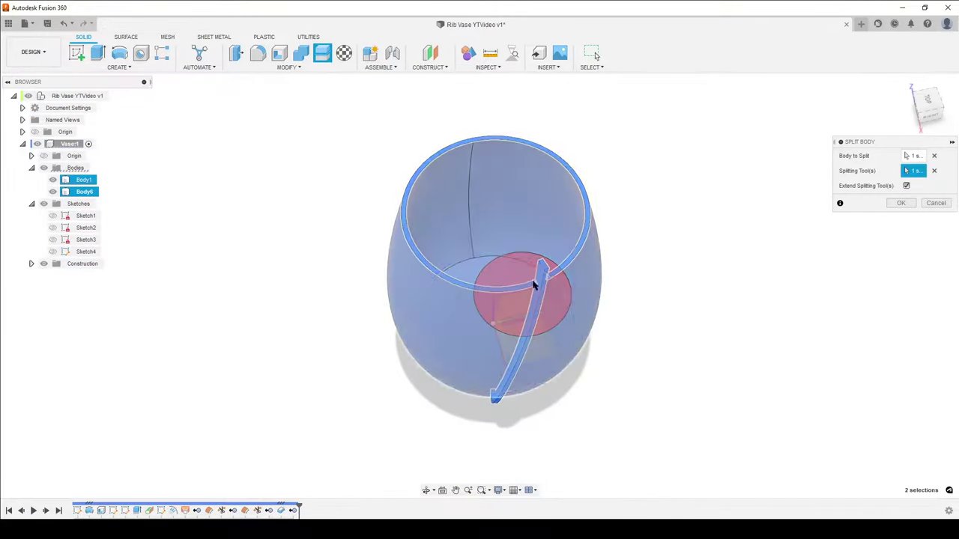
middle_click_drag(667, 433, 660, 291, "shift")
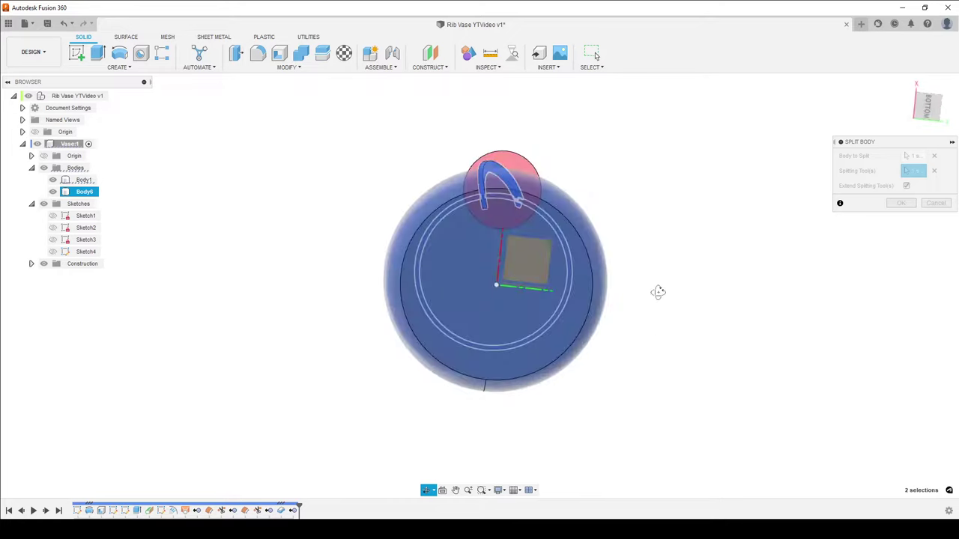
left_click(412, 257)
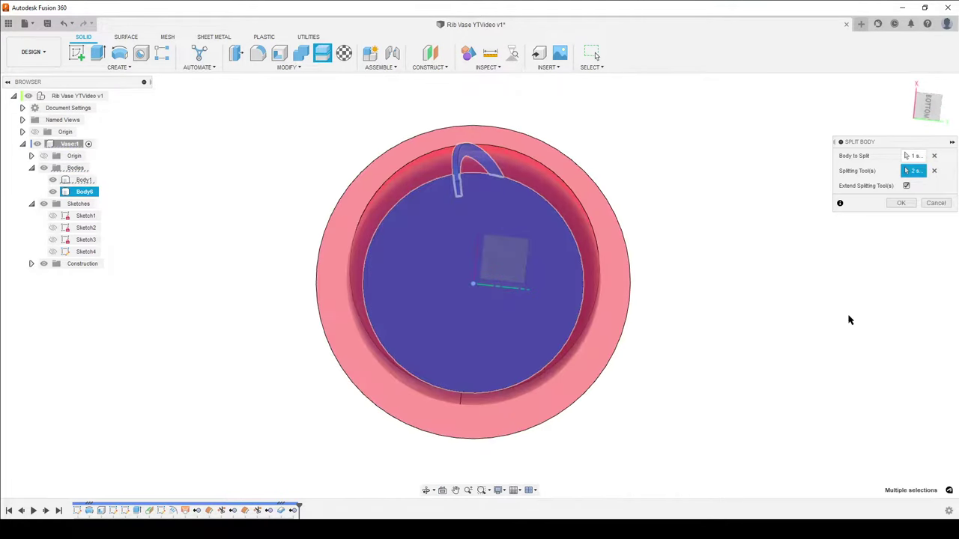
left_click(901, 203)
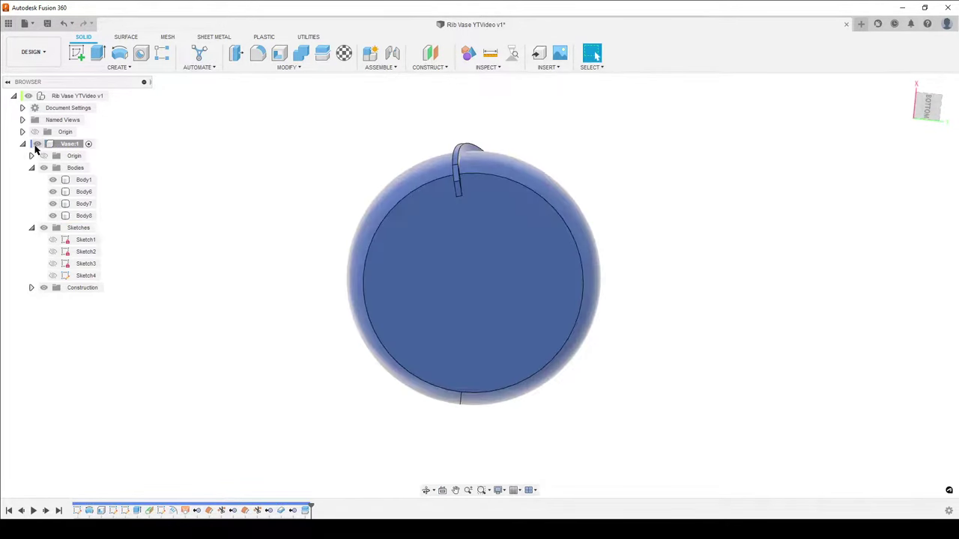
Remove the two split-off rib pieces protruding above the vase's rim and below its base.
left_click(43, 155)
left_click(42, 155)
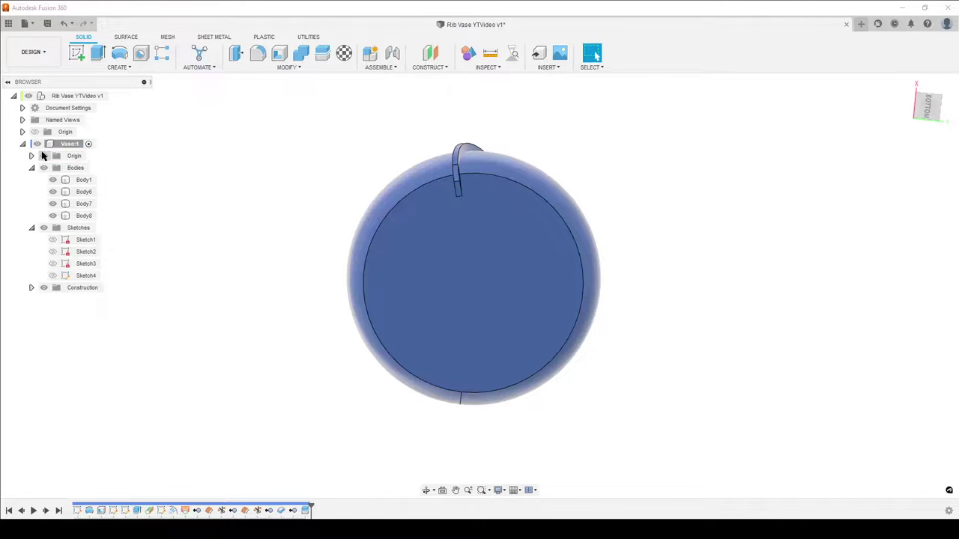
scroll(180, 262, "down", 3)
middle_click_drag(187, 270, 235, 297, "shift")
left_click(445, 199)
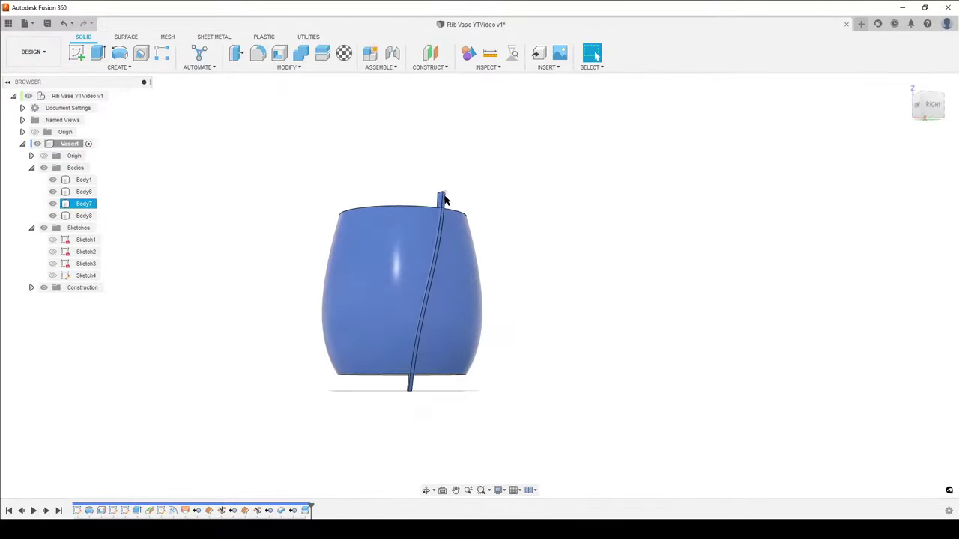
left_click(654, 376)
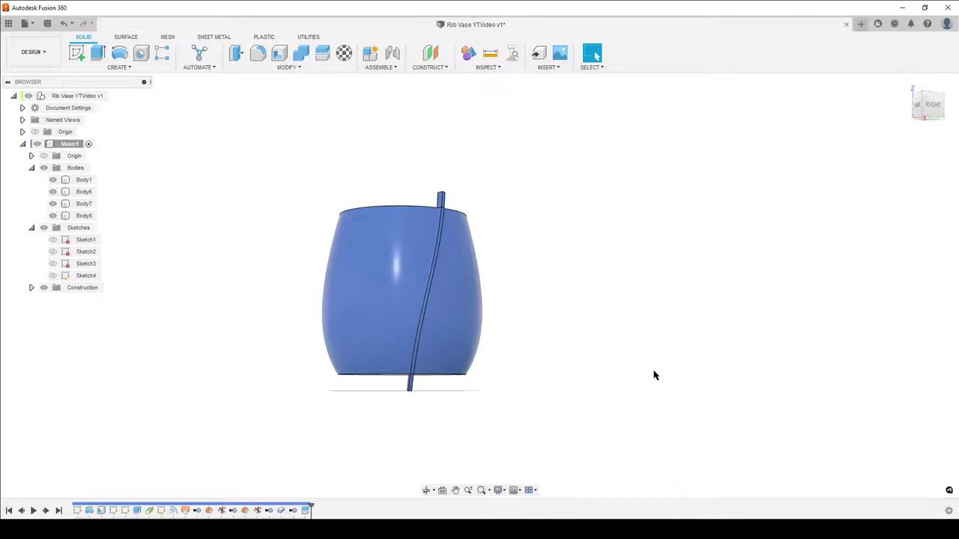
left_click(410, 385)
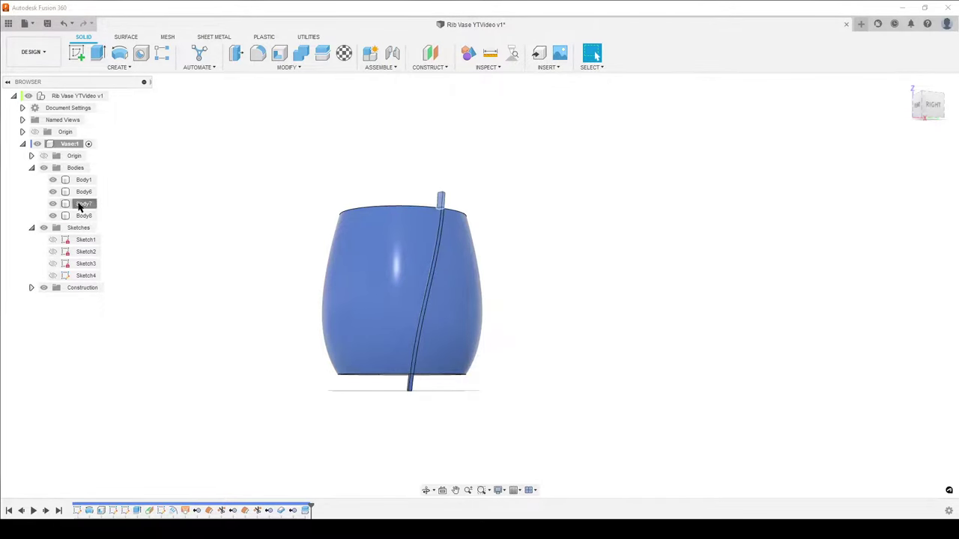
left_click(83, 204)
left_click(84, 217, "ctrl")
right_click(84, 217)
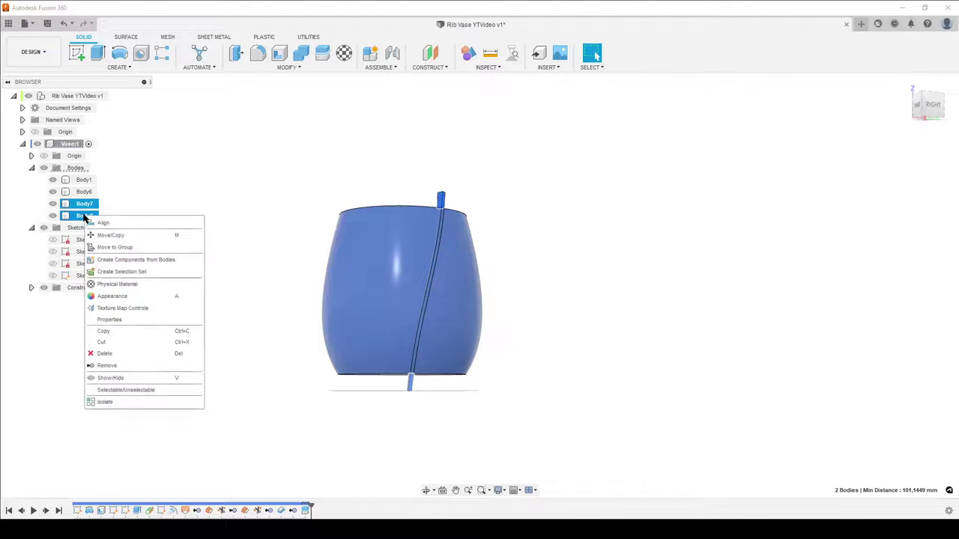
left_click(123, 366)
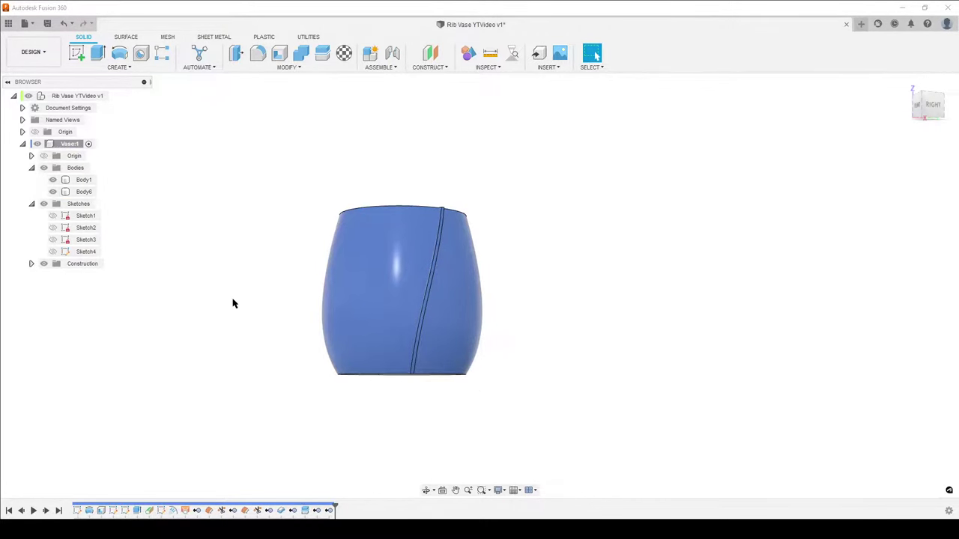
middle_click_drag(654, 280, 587, 331, "shift")
scroll(587, 330, "up", 3)
scroll(510, 319, "up", 2)
middle_click_drag(510, 319, 574, 359, "shift")
left_click(416, 361)
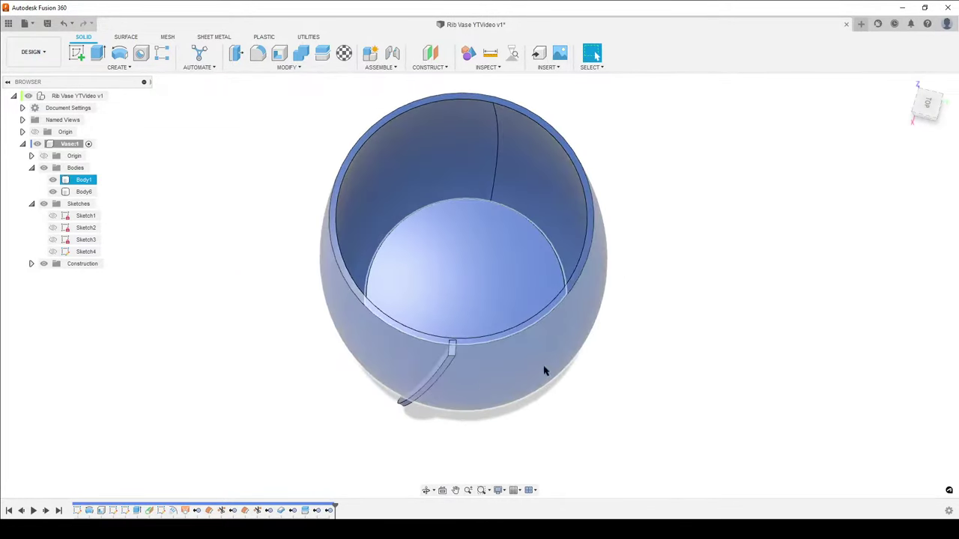
left_click(632, 359)
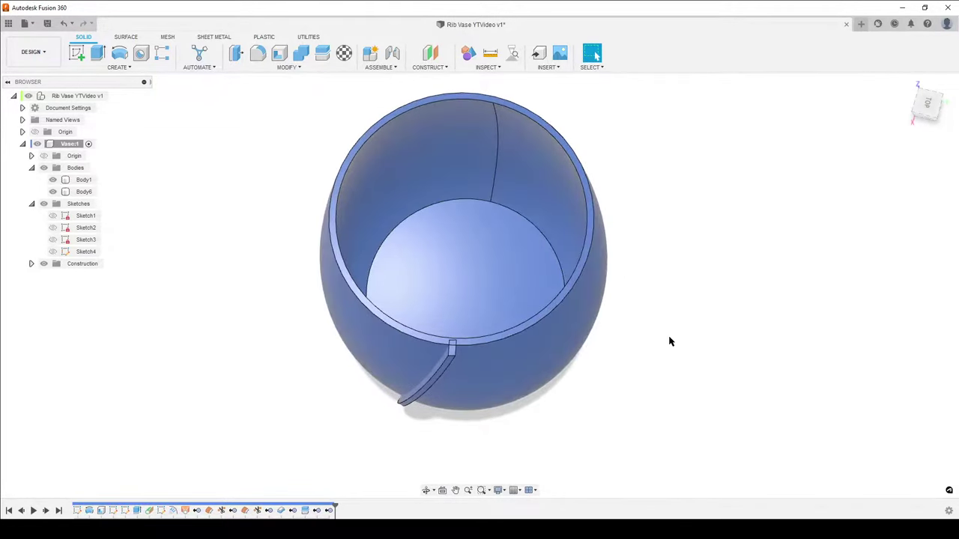
Examine how the single rib overlaps the vase wall at the top rim and along the outer surface.
left_click(426, 321)
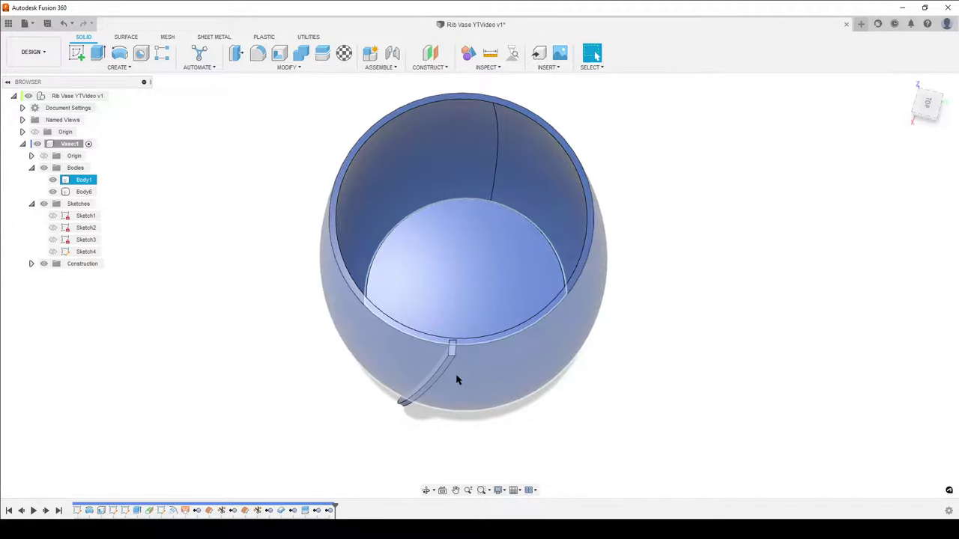
left_click(693, 317)
middle_click_drag(615, 350, 525, 389, "shift")
scroll(525, 390, "up", 3)
left_click(474, 396)
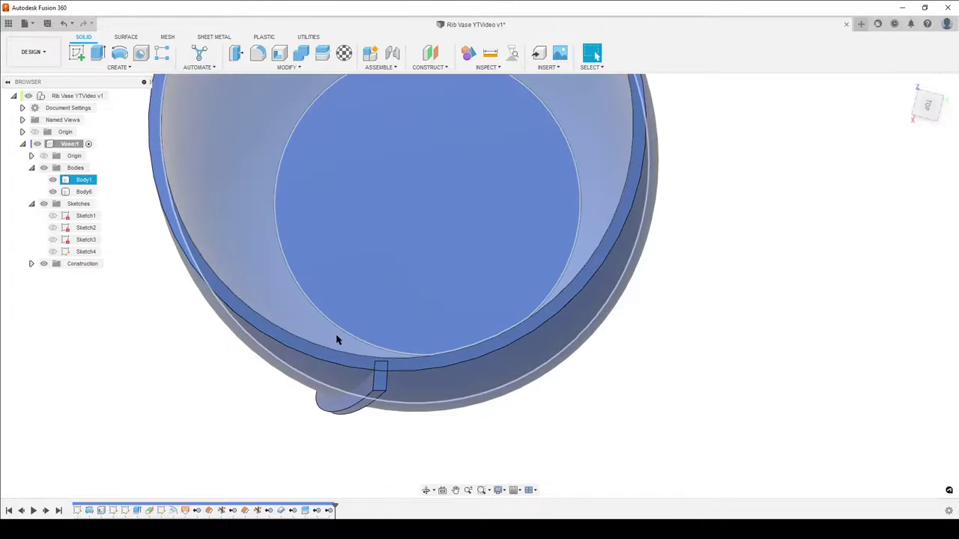
middle_click_drag(335, 334, 353, 353, "shift")
scroll(368, 370, "up", 4)
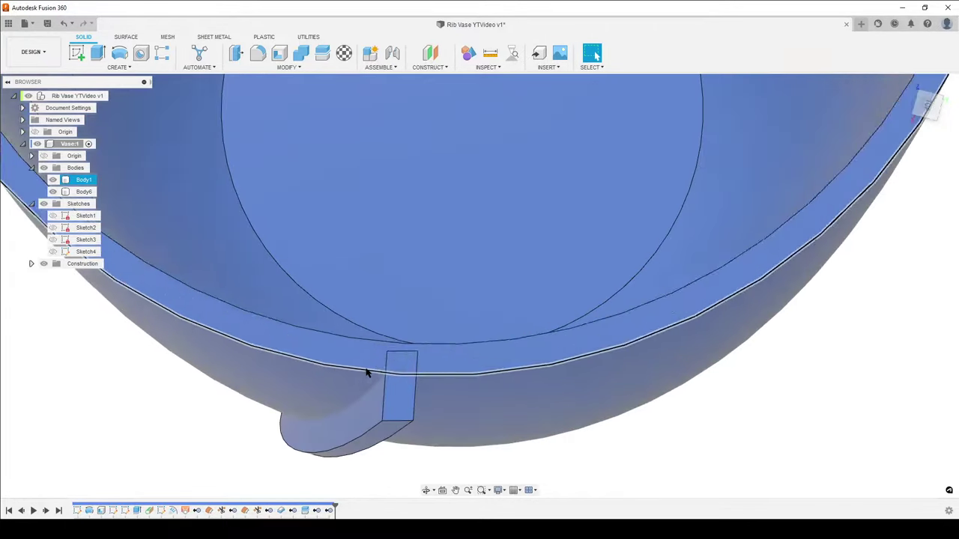
left_click(411, 357)
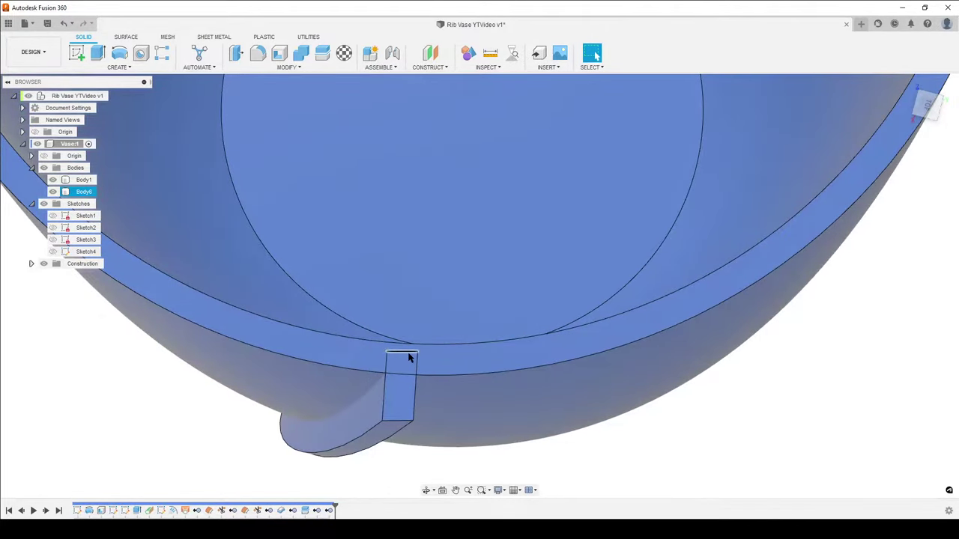
left_click(404, 347)
left_click(404, 357)
left_click(416, 360)
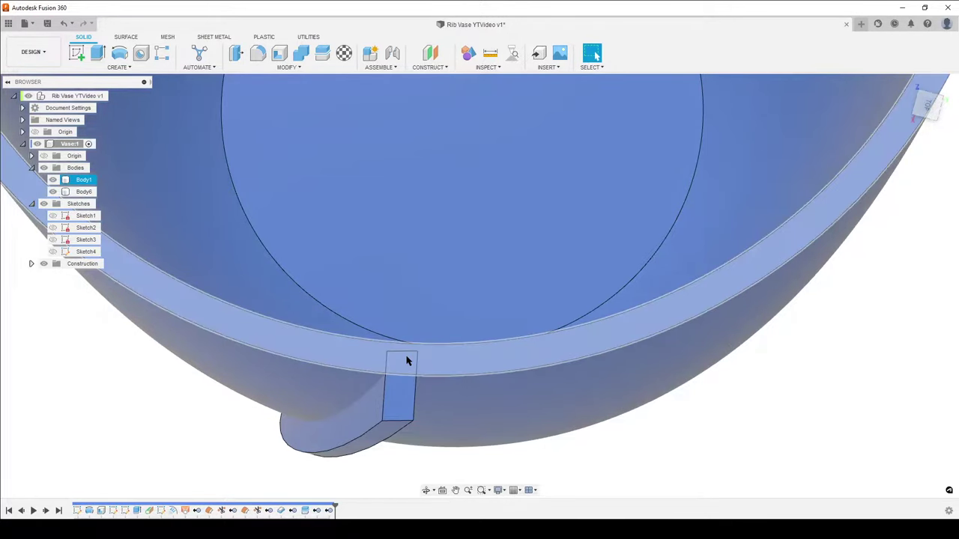
left_click(412, 338)
scroll(538, 128, "down", 5)
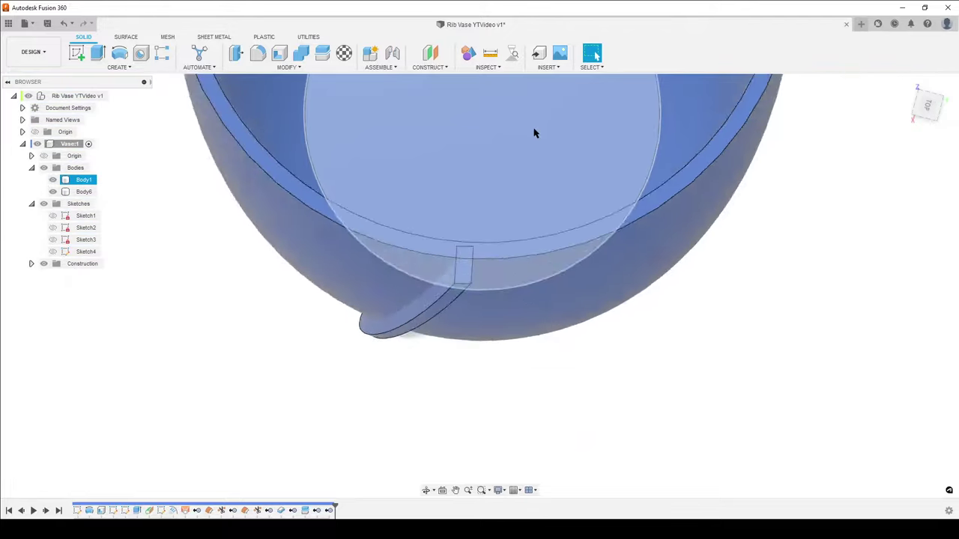
left_click(614, 269)
scroll(587, 405, "down", 3)
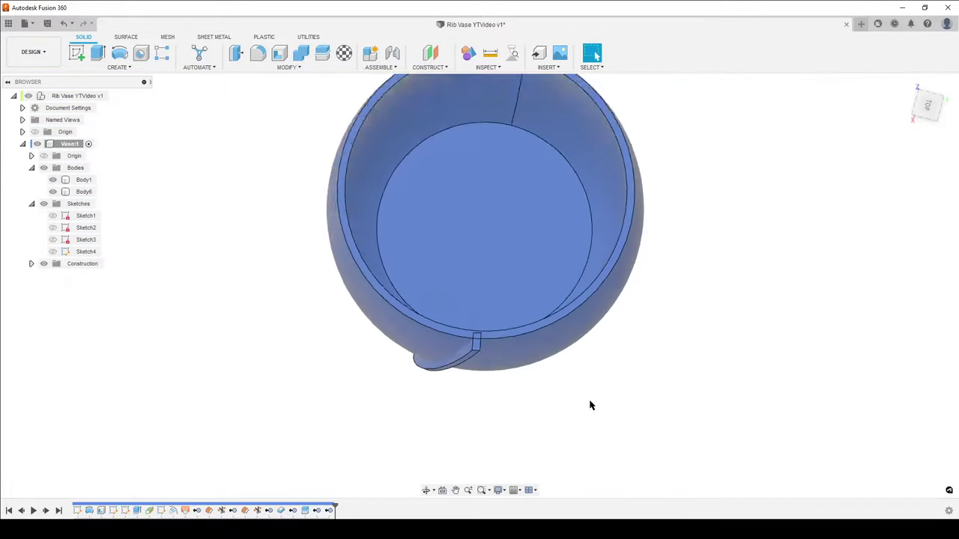
middle_click_drag(597, 398, 663, 346, "shift")
scroll(663, 346, "up", 3)
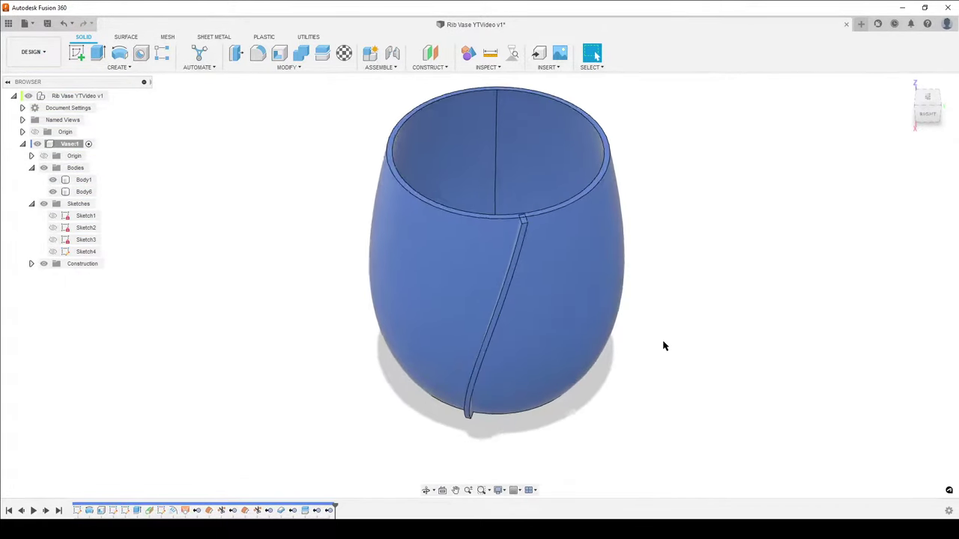
left_click(504, 214)
left_click(669, 339)
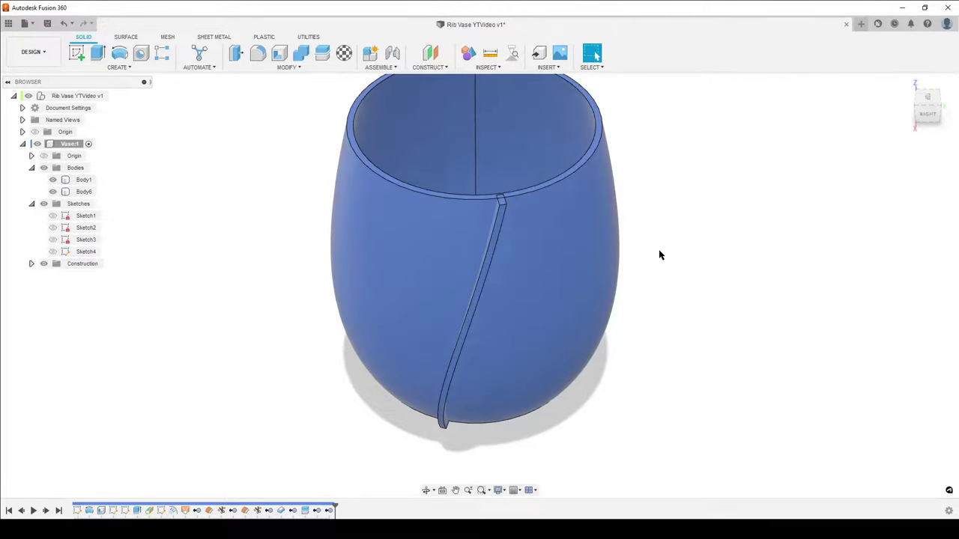
key("F6")
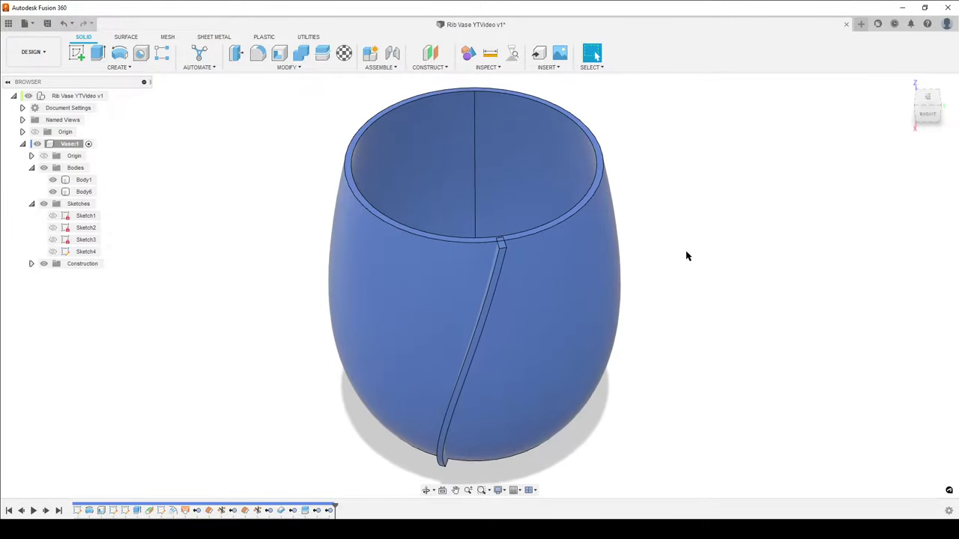
type("s")
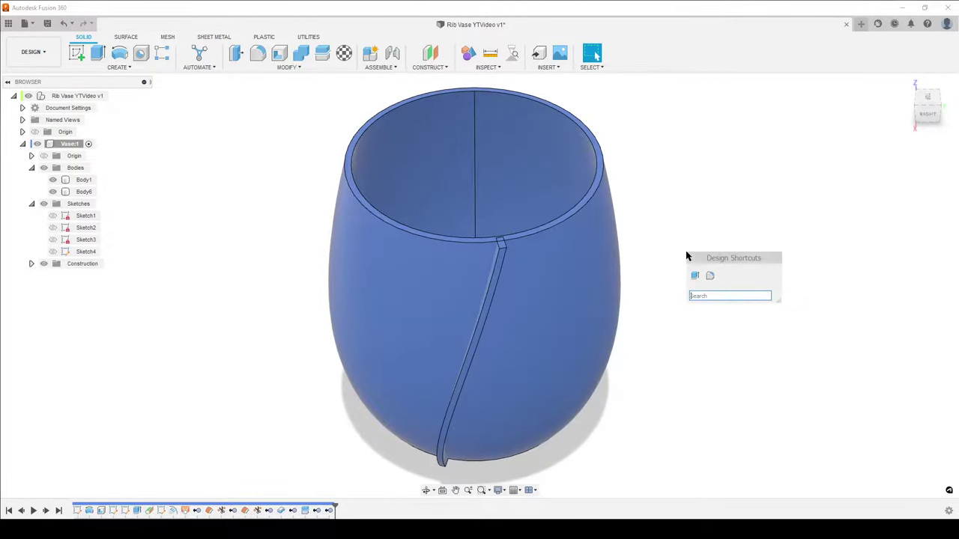
type("cir")
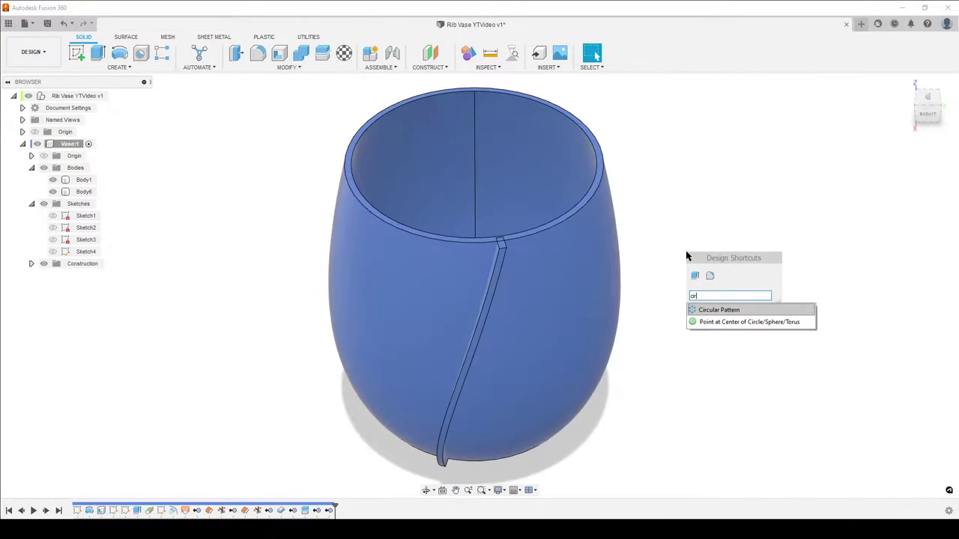
left_click(739, 310)
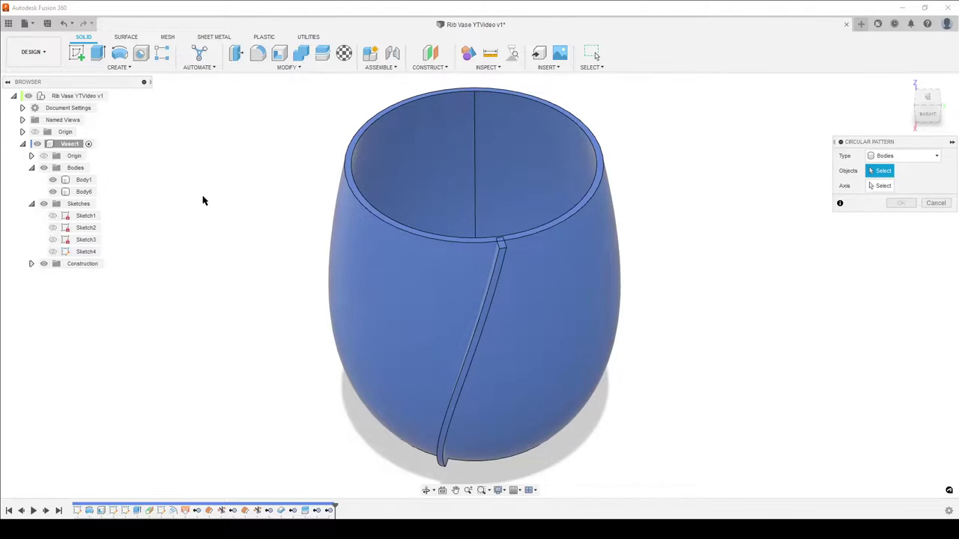
left_click(936, 203)
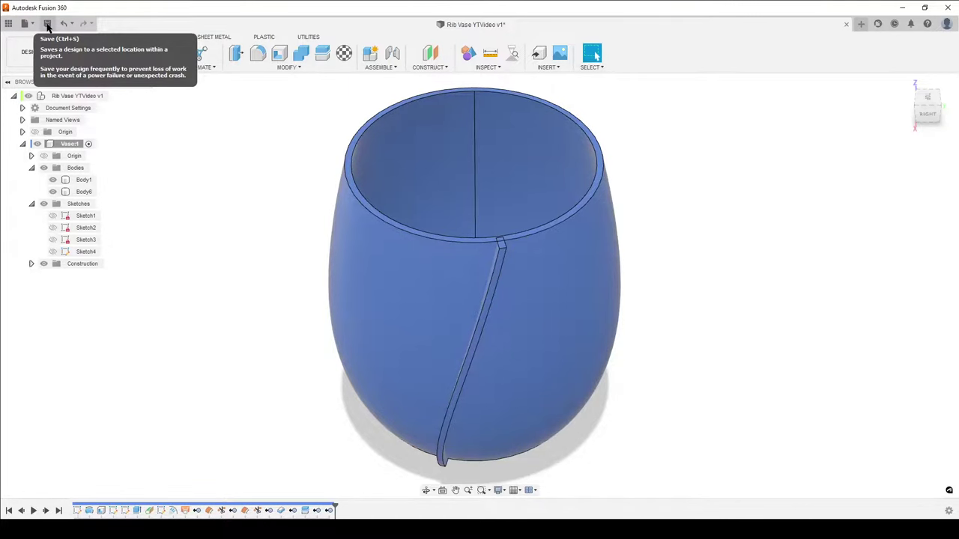
Save the design as a new version with the default version description.
left_click(46, 23)
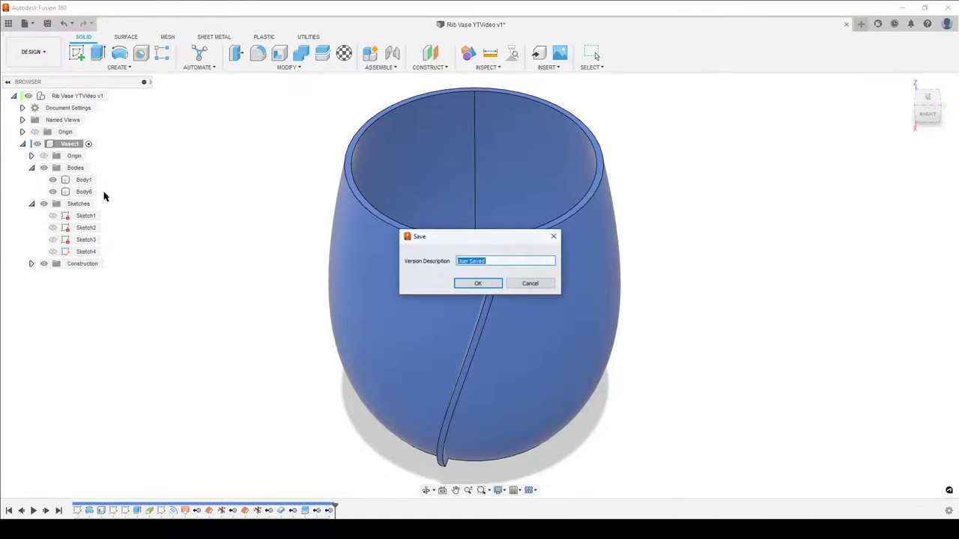
left_click(490, 285)
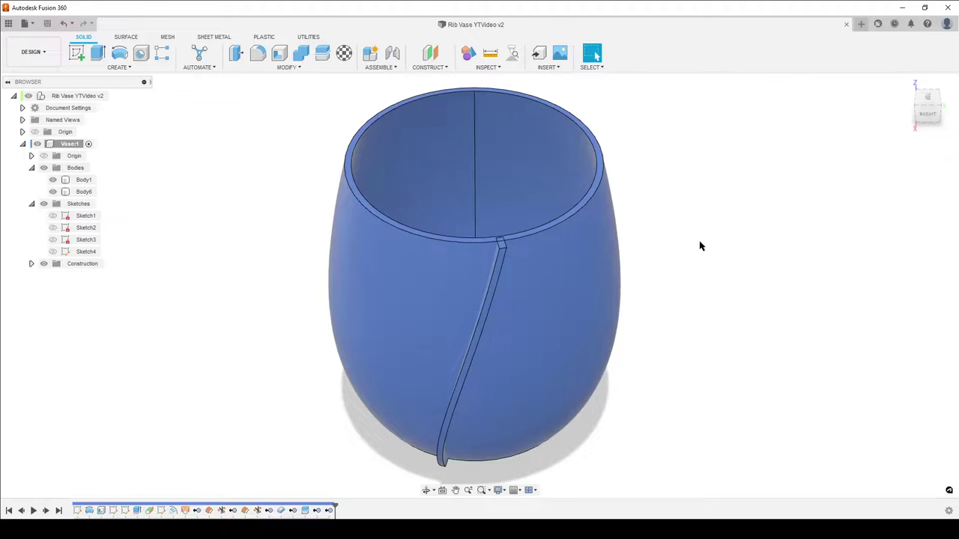
Circular-pattern the rib body around the axis of the vase's rim with full angular spacing and a quantity of 60.
type("scir")
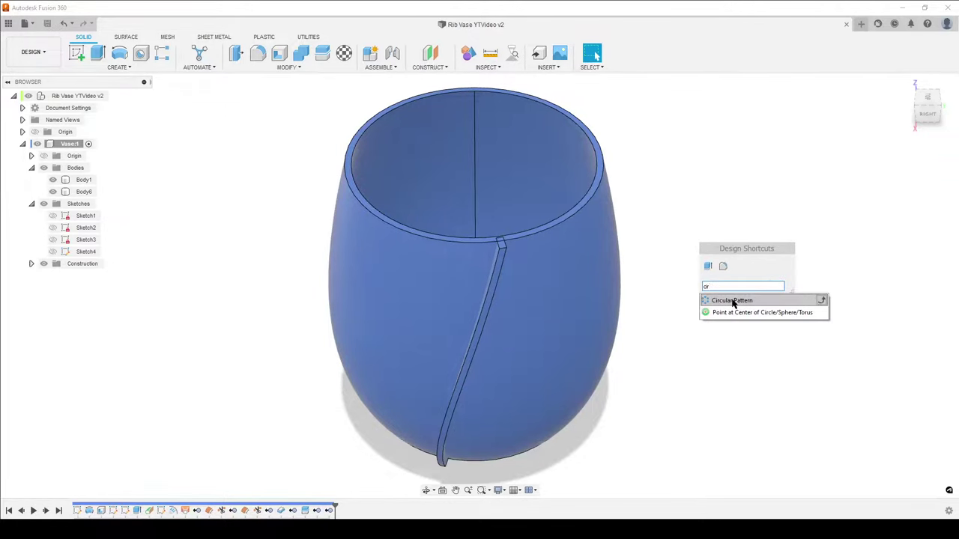
left_click(818, 300)
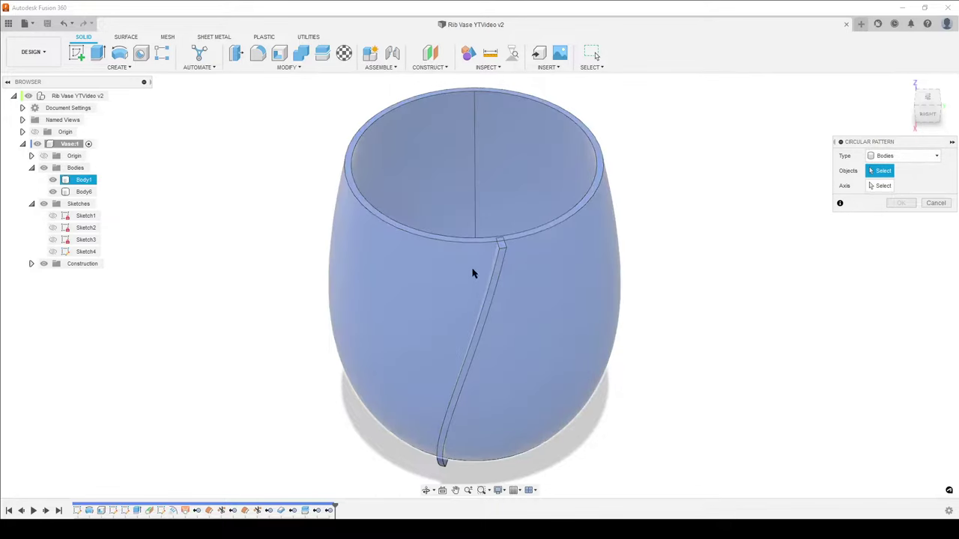
left_click(487, 289)
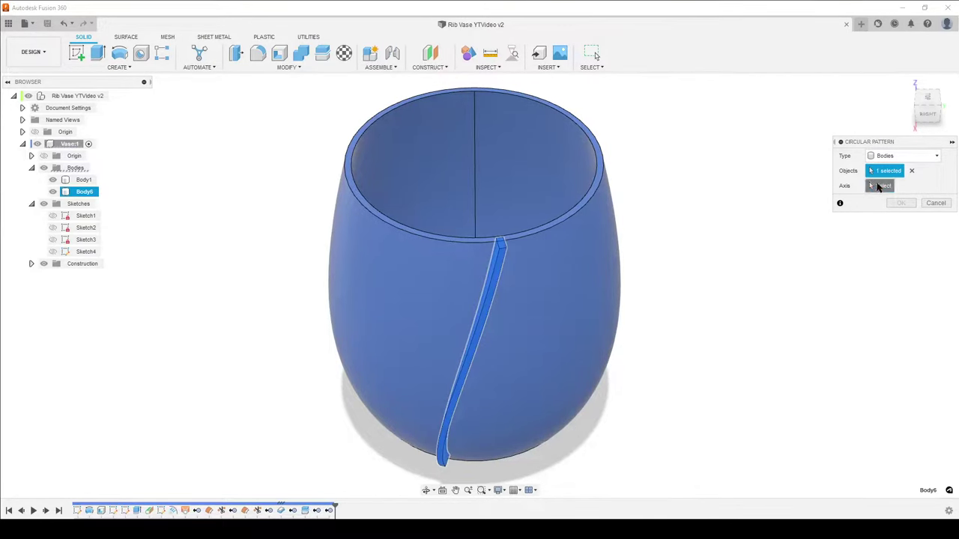
left_click(880, 186)
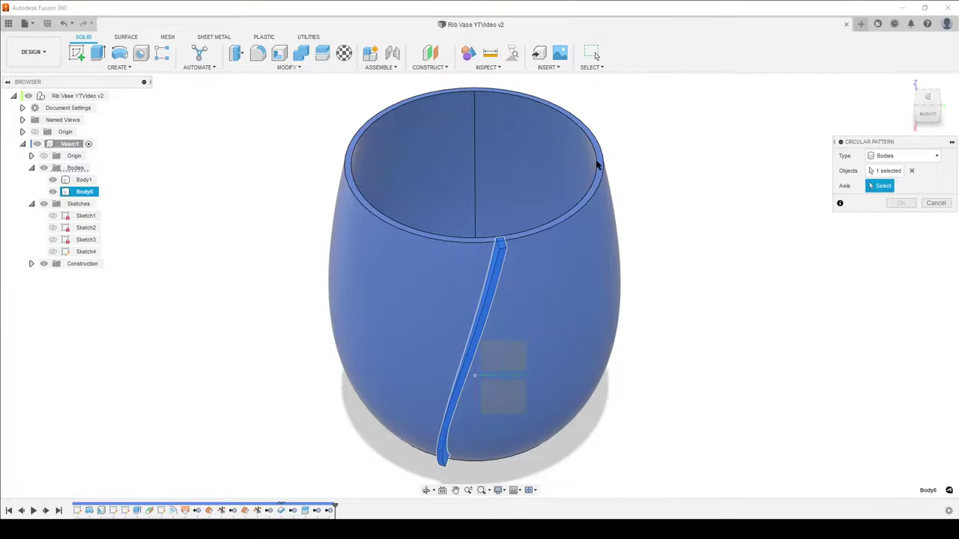
left_click(599, 188)
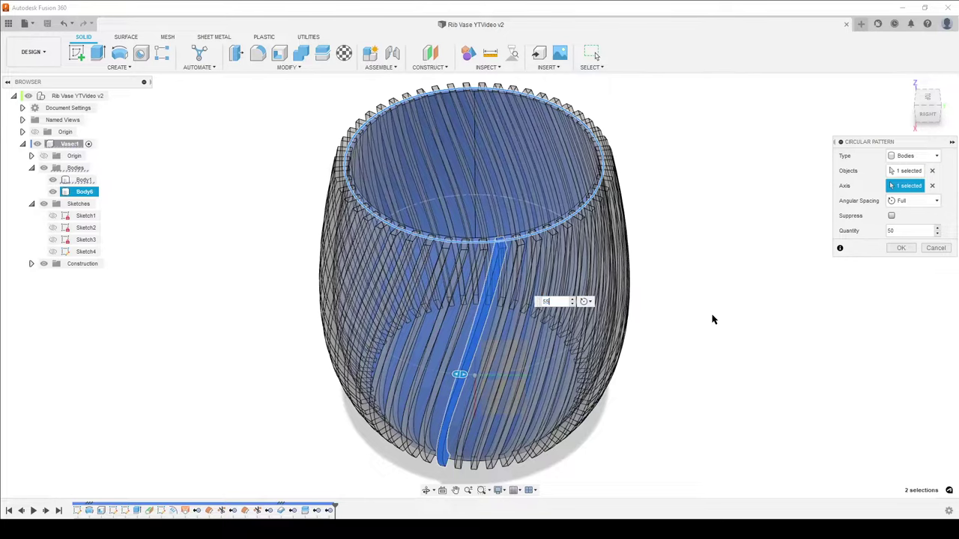
key("Return")
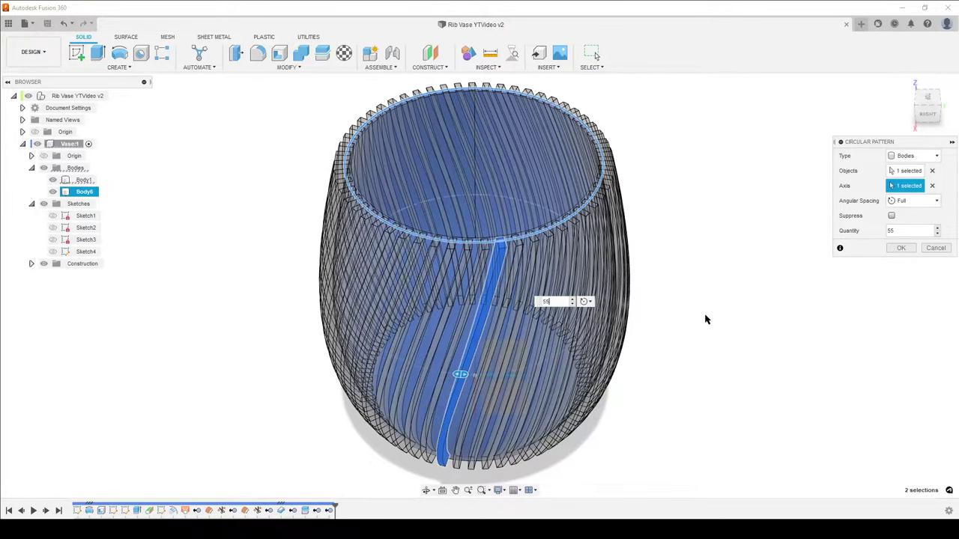
scroll(507, 308, "up", 2)
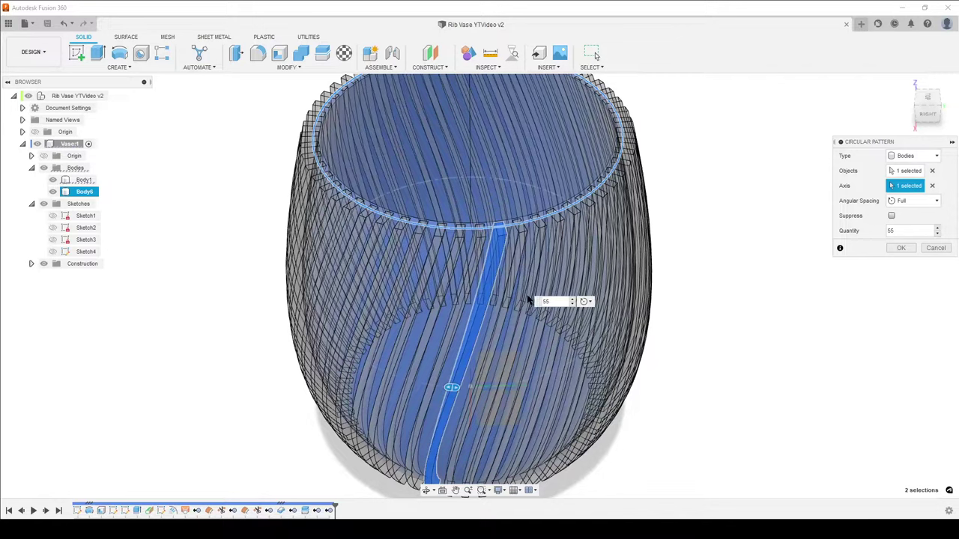
key("Return")
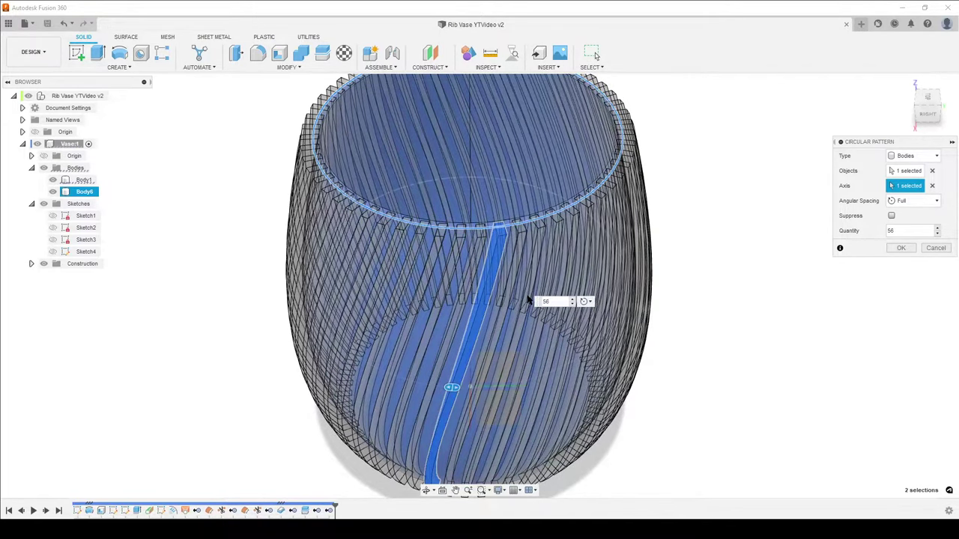
key("Return")
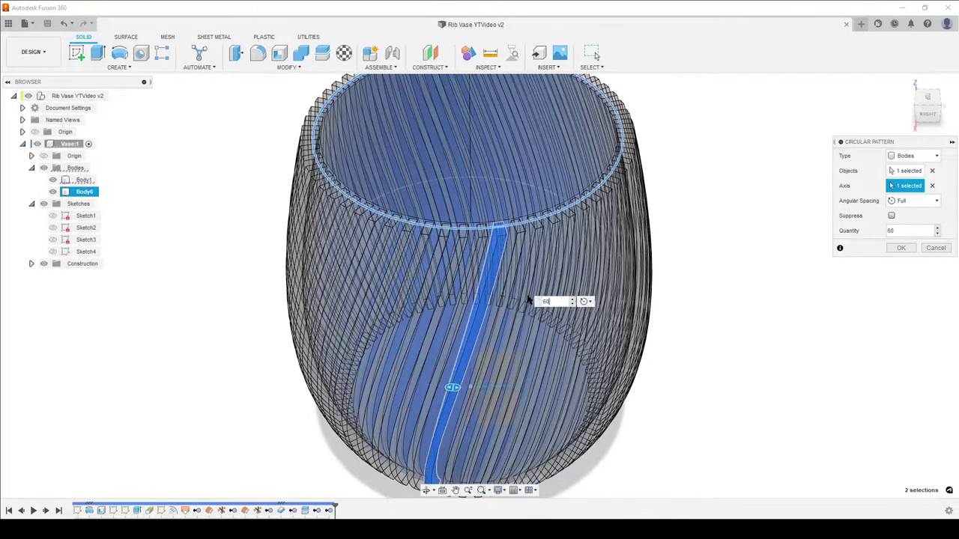
left_click(901, 248)
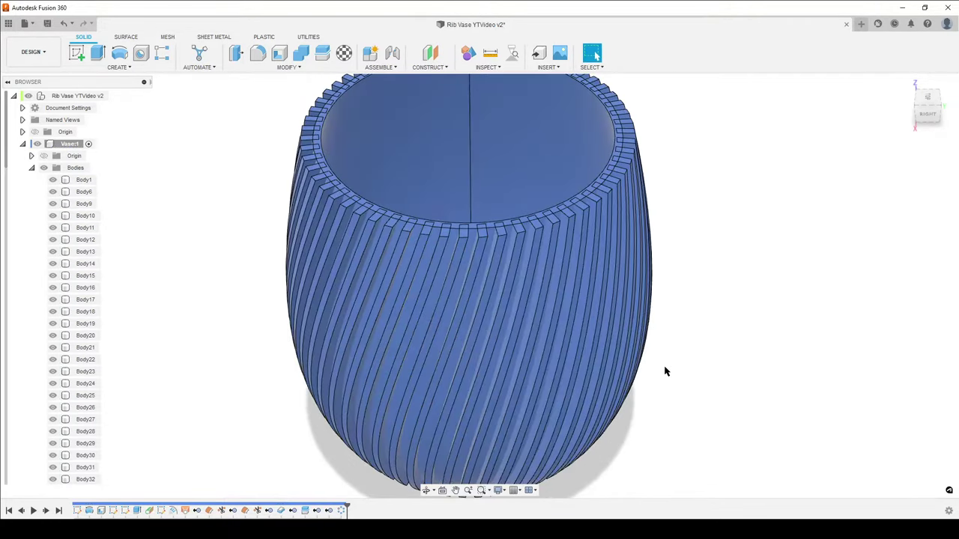
Select the vase and all patterned rib bodies together and combine them into one body with the Join operation.
scroll(666, 372, "down", 4)
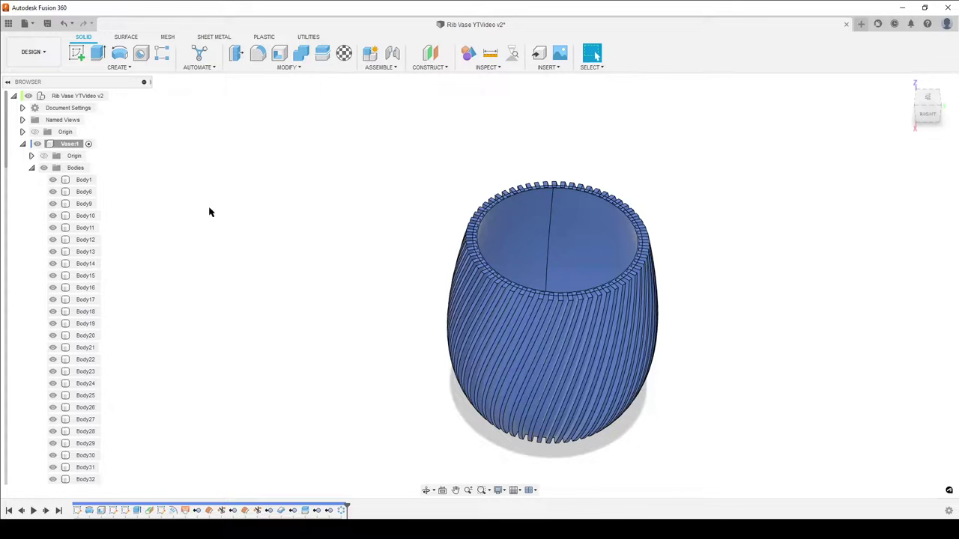
middle_click_drag(774, 388, 766, 381)
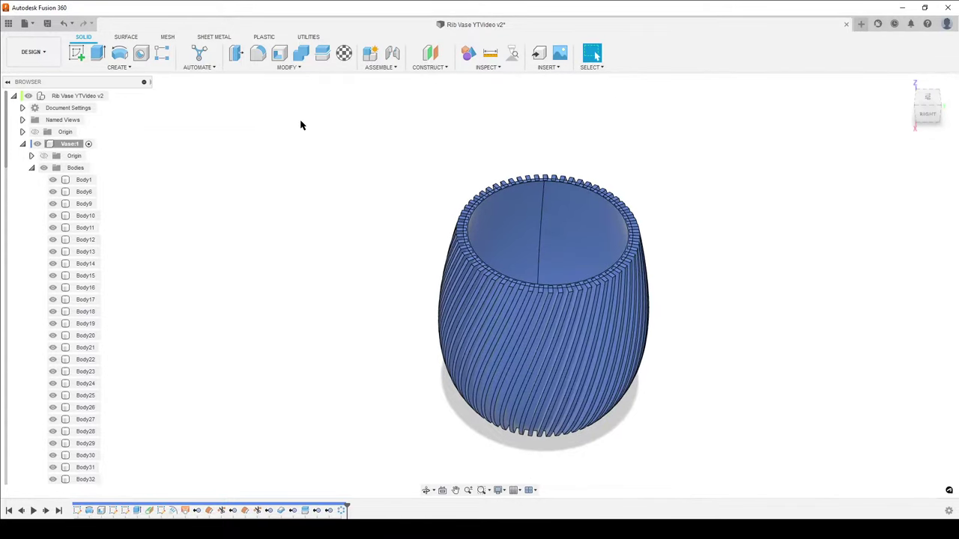
left_click(592, 68)
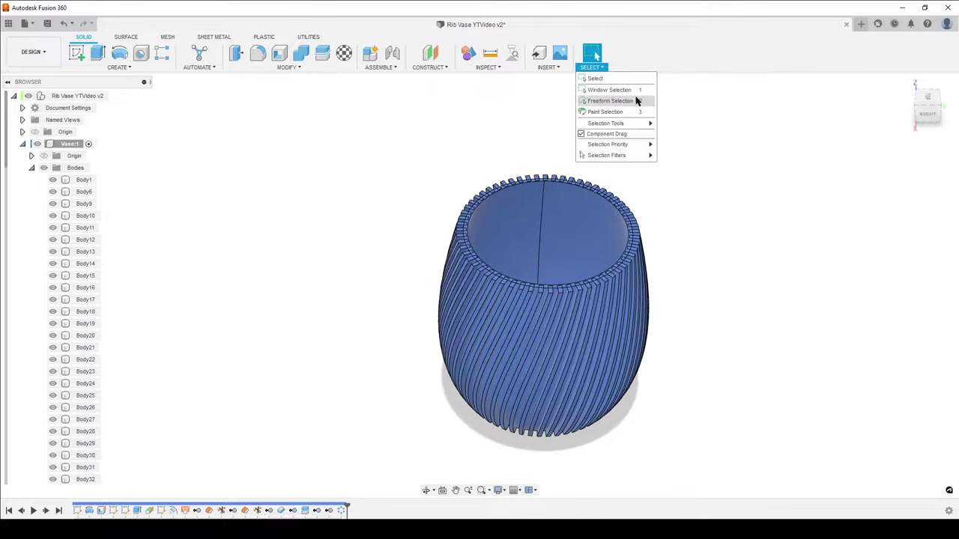
left_click(746, 282)
left_click_drag(388, 100, 718, 480)
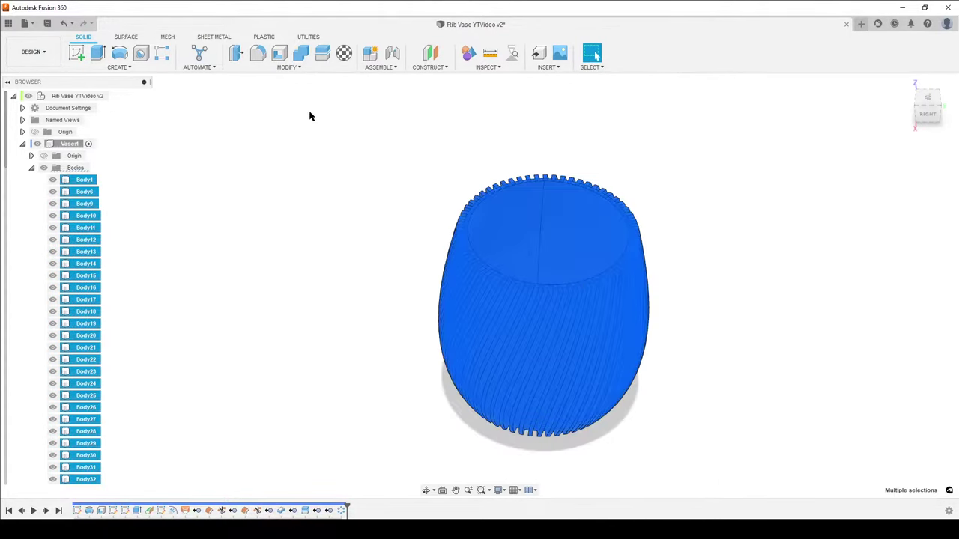
left_click(301, 54)
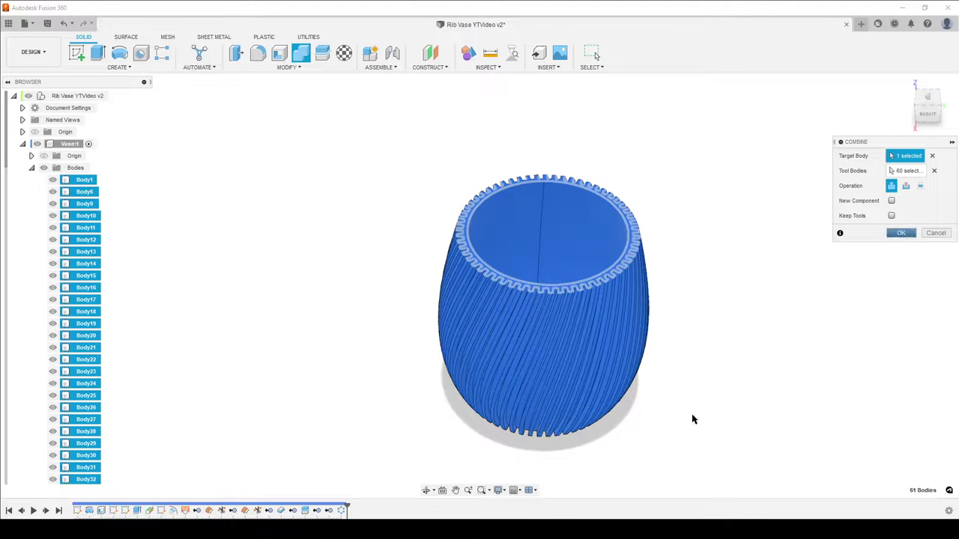
key("Return")
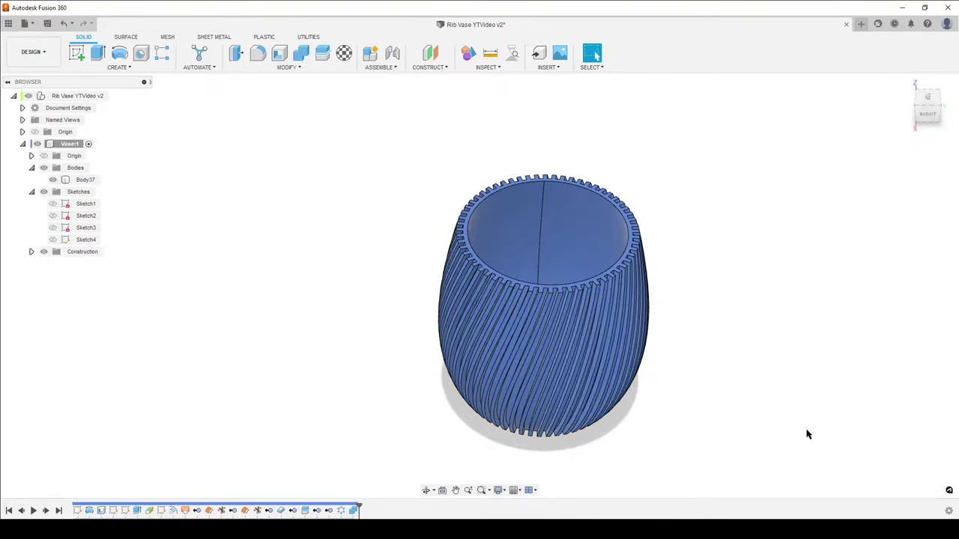
Set the offset parameter of the Vase component's SurfaceOffset2 feature to 4 mm to deepen the ribs.
middle_click_drag(739, 372, 623, 357, "shift")
scroll(678, 385, "up", 3)
scroll(675, 386, "down", 3)
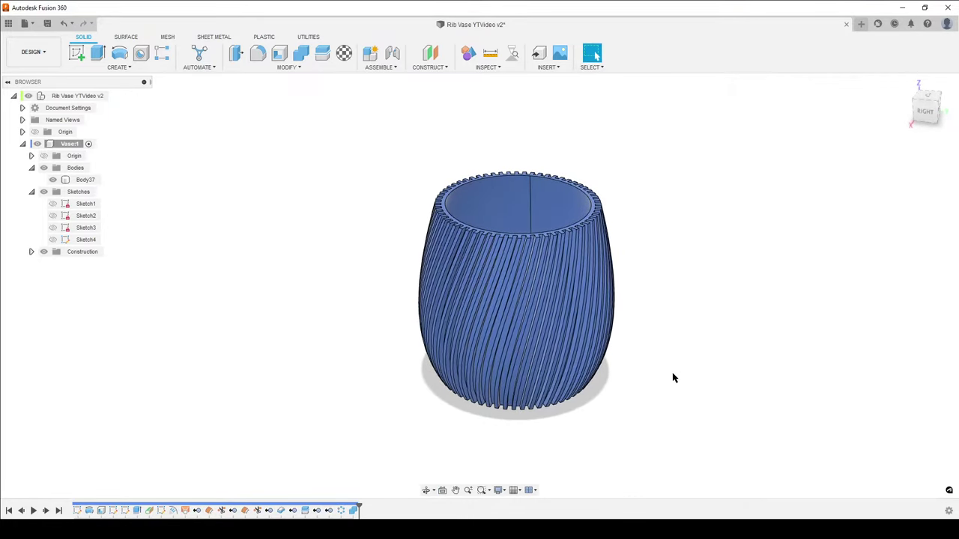
middle_click_drag(673, 378, 617, 359, "shift")
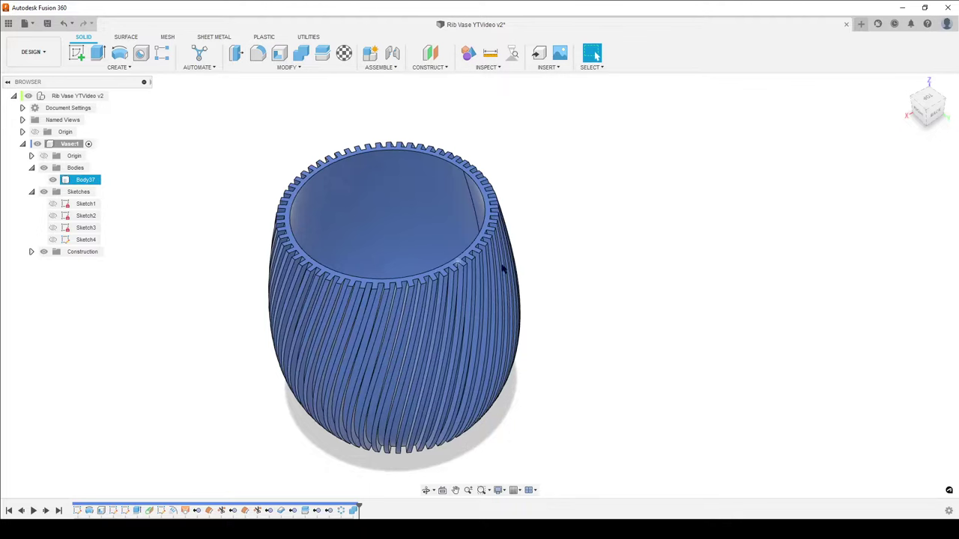
left_click(281, 67)
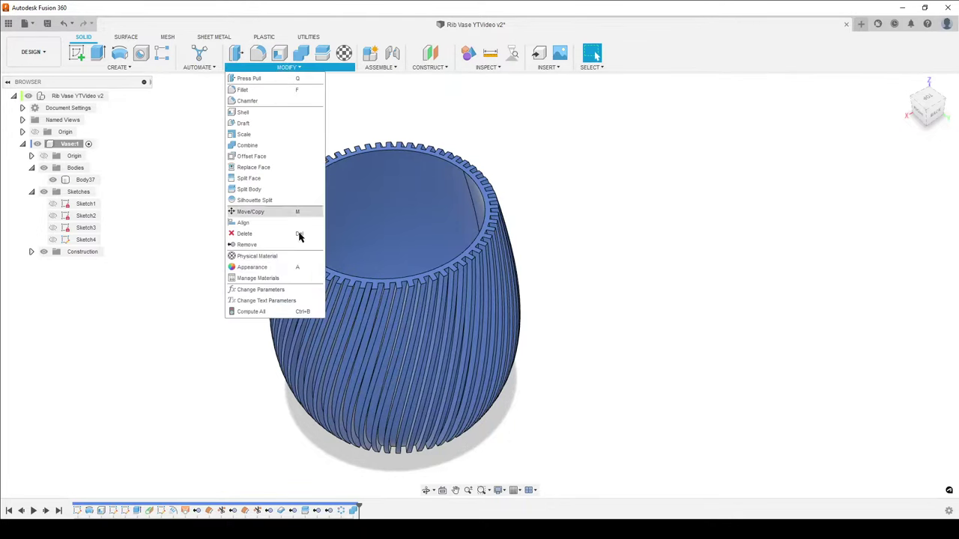
left_click(260, 289)
left_click_drag(602, 119, 669, 121)
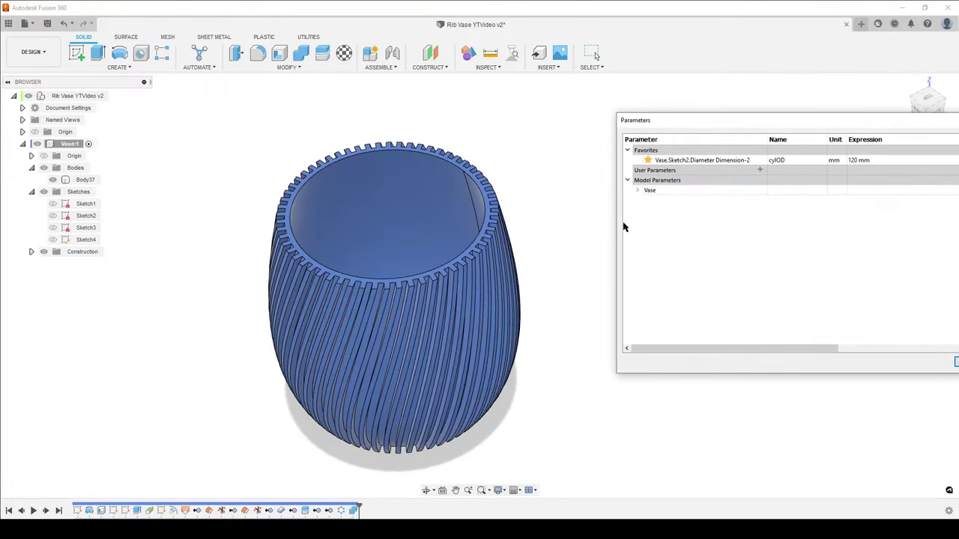
left_click(637, 190)
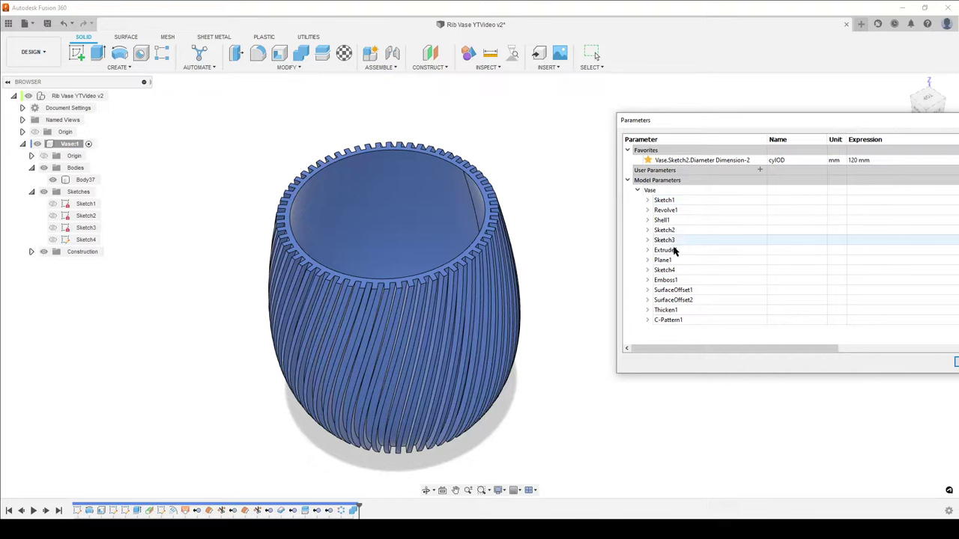
left_click(647, 300)
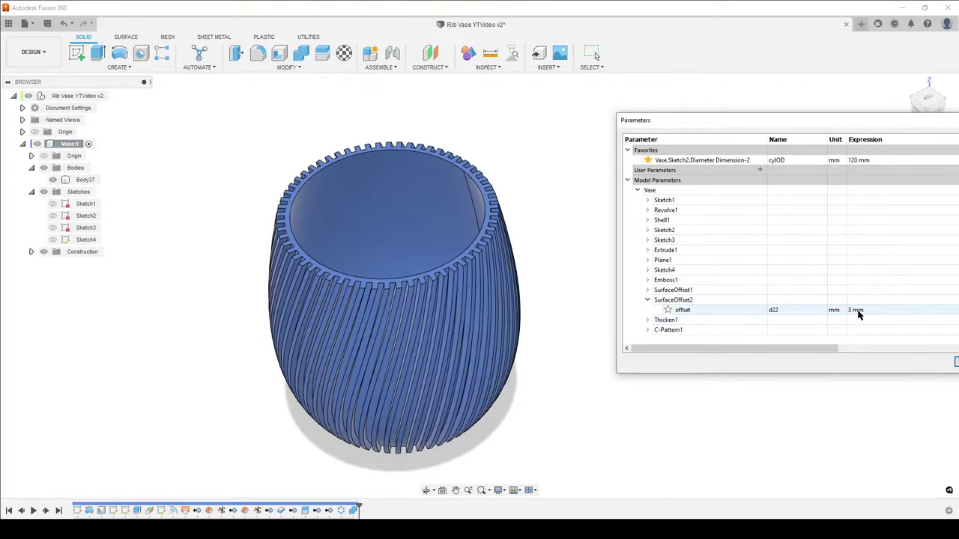
left_click(858, 310)
type("4")
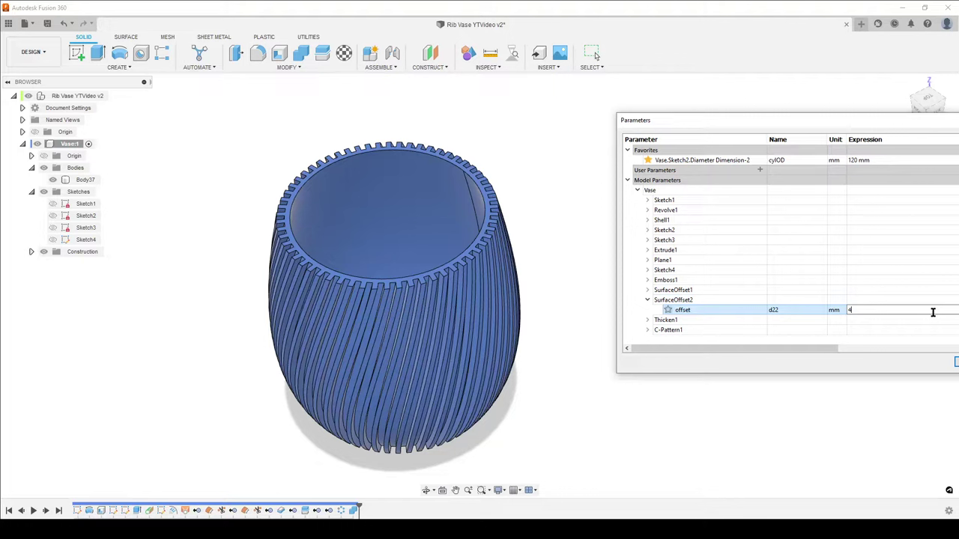
key("Return")
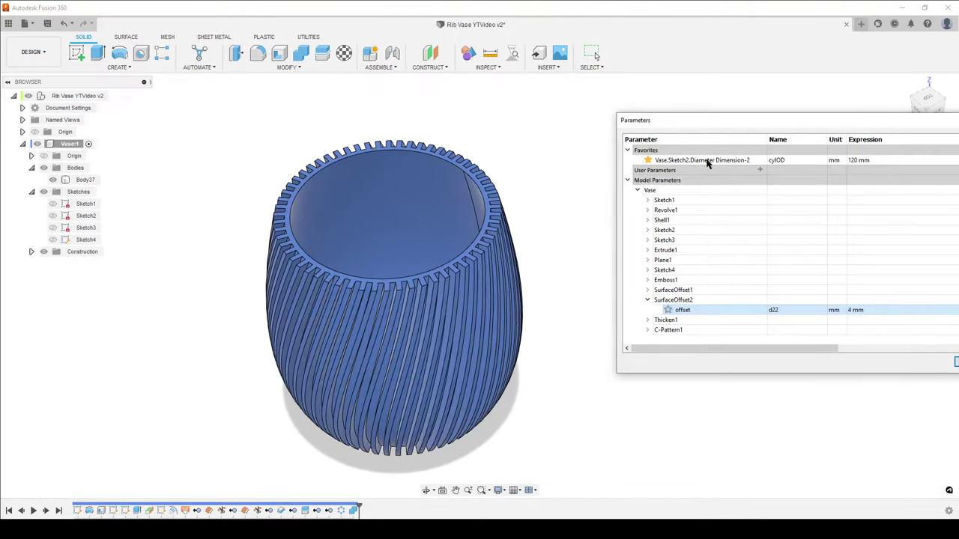
left_click_drag(830, 122, 599, 105)
left_click(738, 343)
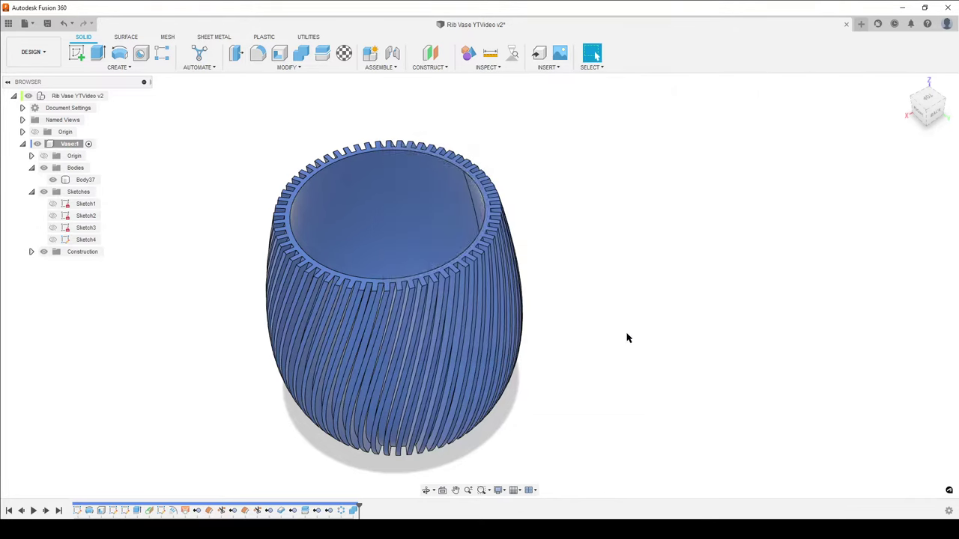
Examine the ribbed vase from above and from the side, and bring up the green vase render in the image viewer for comparison.
middle_click_drag(670, 397, 673, 343, "shift")
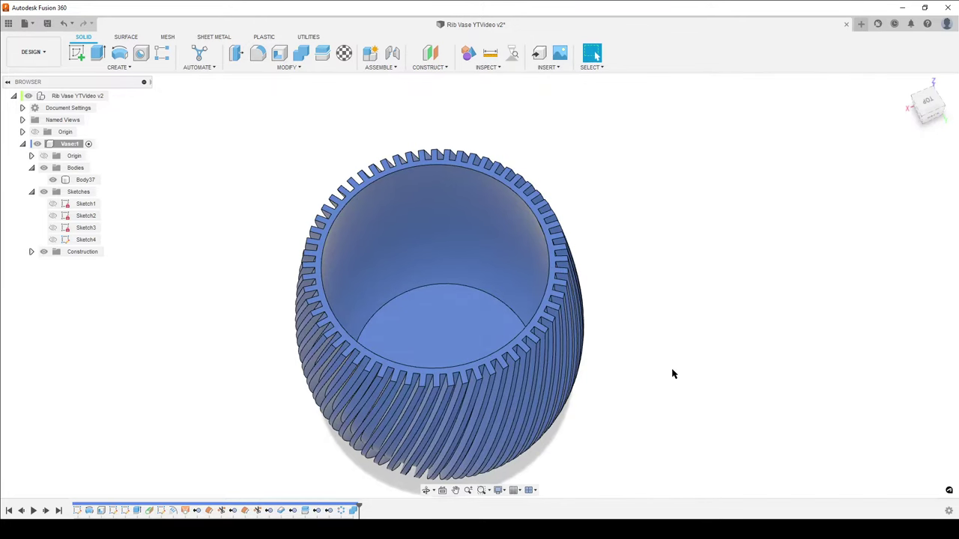
middle_click_drag(674, 372, 667, 322, "shift")
middle_click_drag(681, 363, 683, 353, "shift")
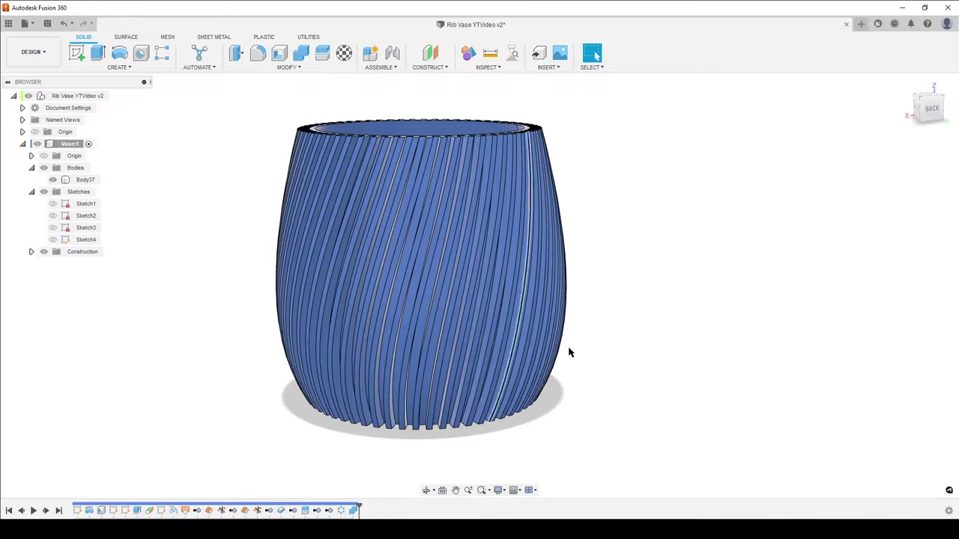
middle_click_drag(569, 353, 723, 322, "shift")
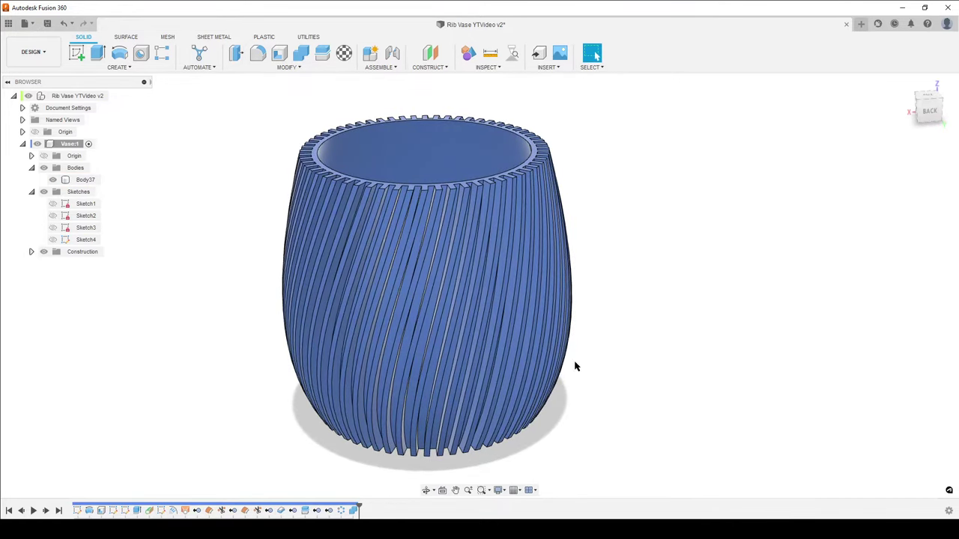
middle_click_drag(663, 383, 655, 359, "shift")
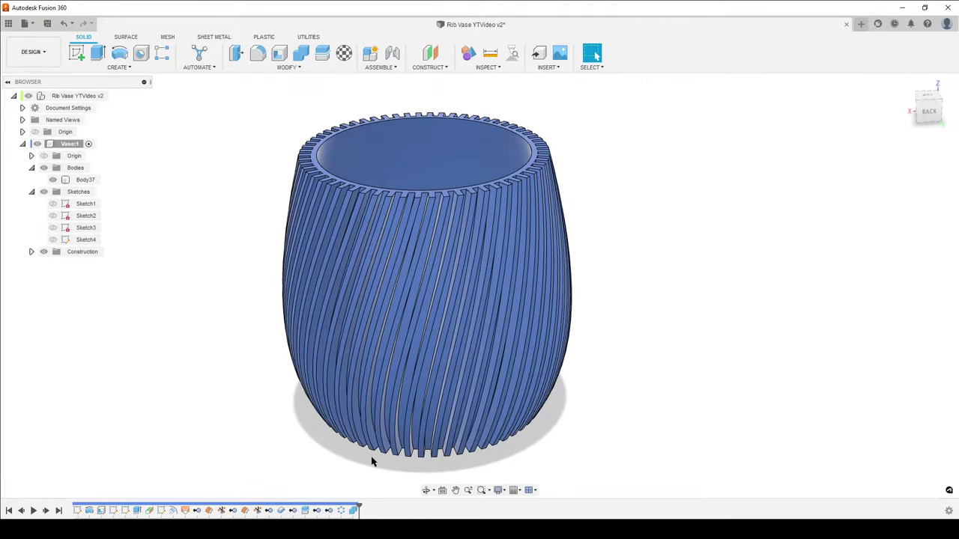
left_click(307, 306)
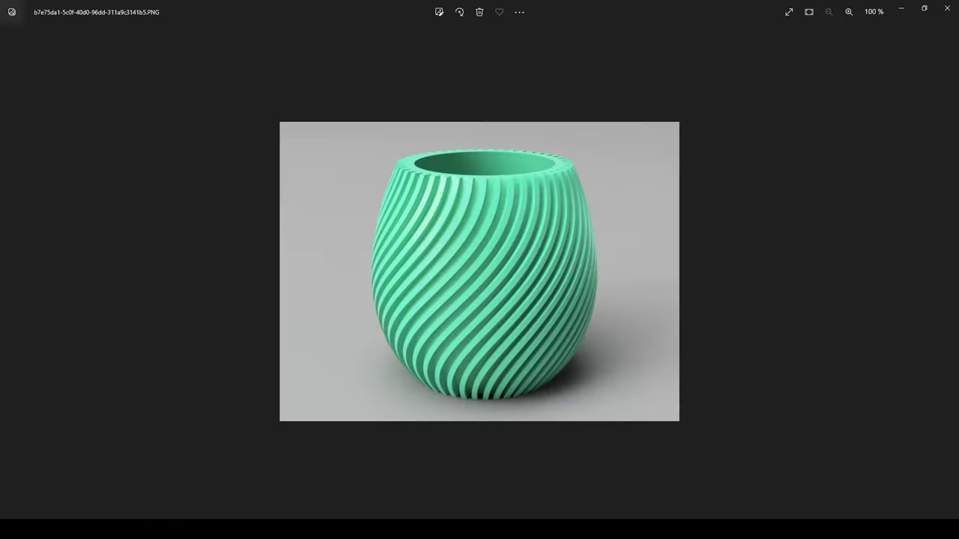